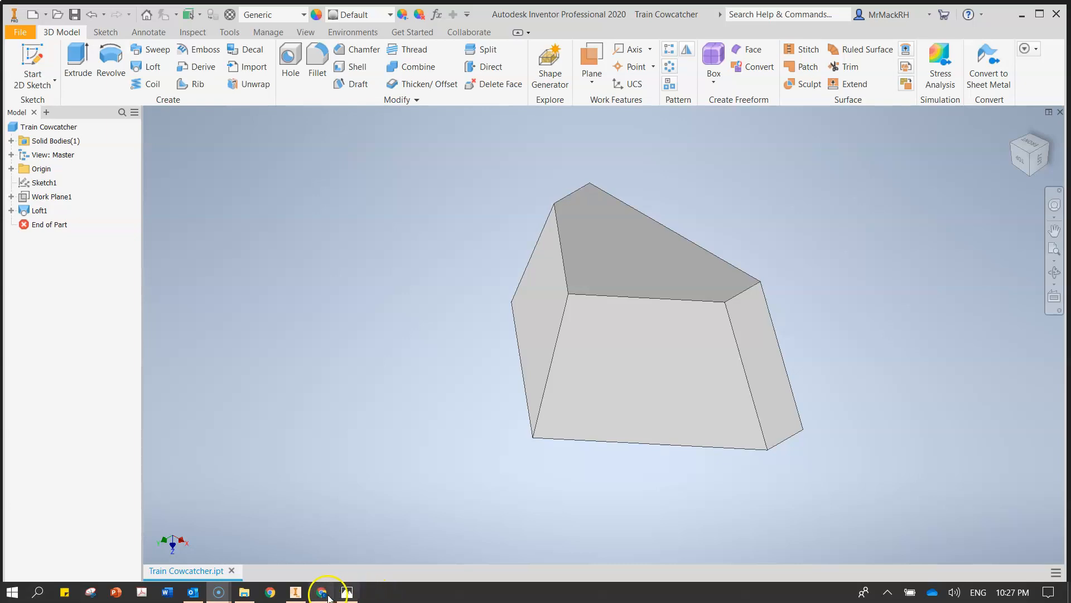
Review the cow catcher dimensions in the Photos reference drawing and return to the model's slanted side face in Inventor.
left_click(347, 591)
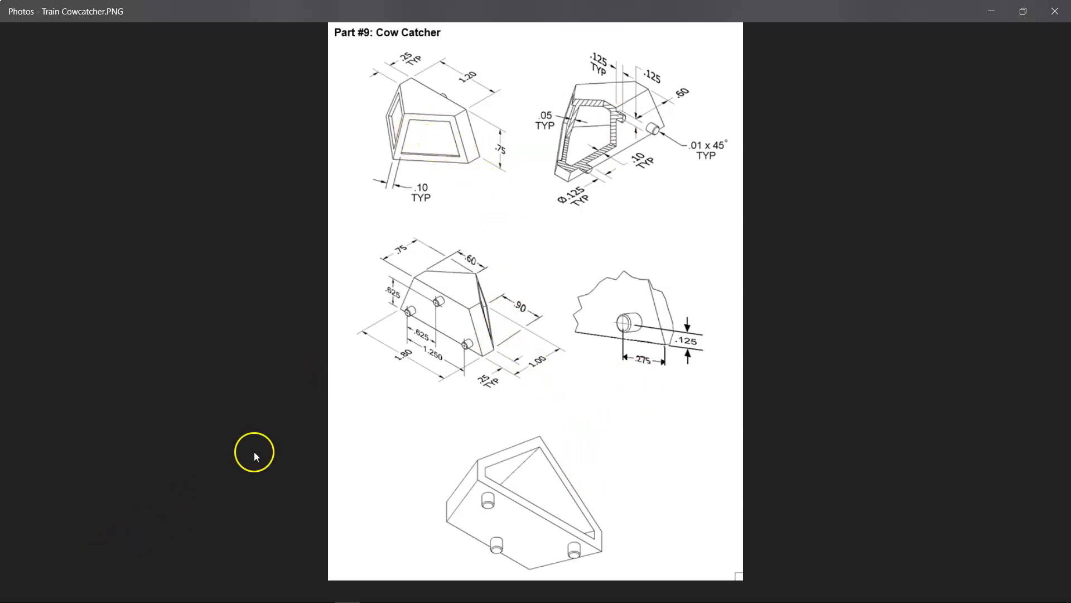
left_click(991, 7)
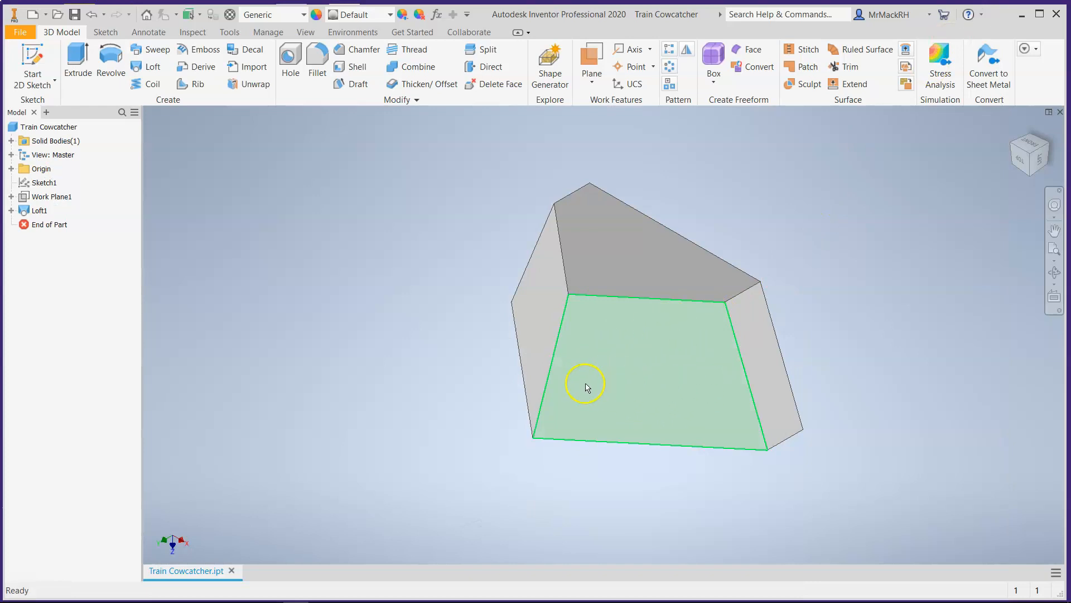
left_click(695, 400)
left_click(613, 371)
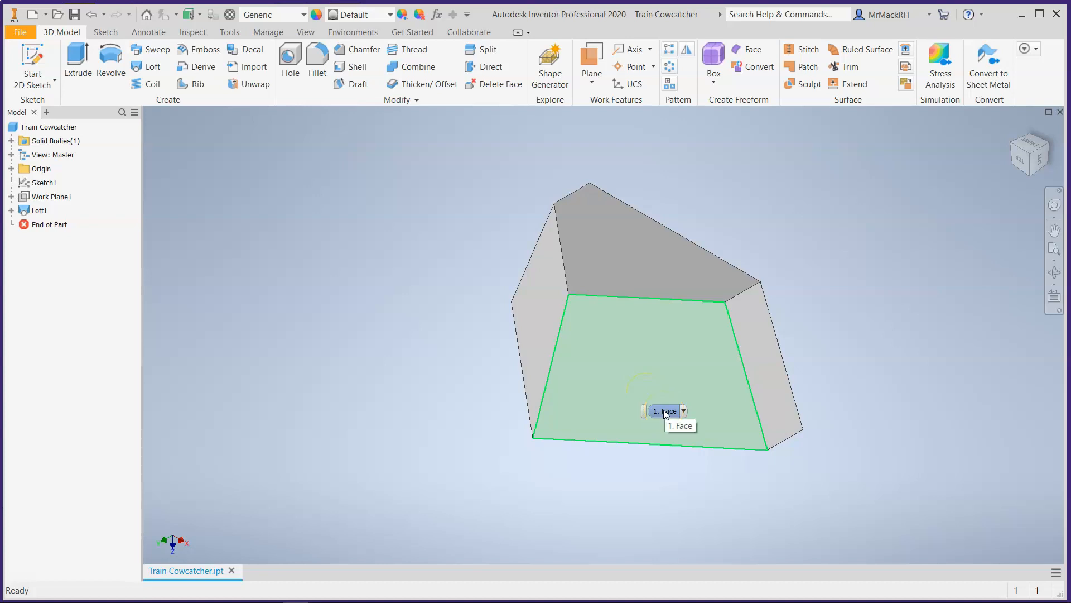
left_click(407, 272)
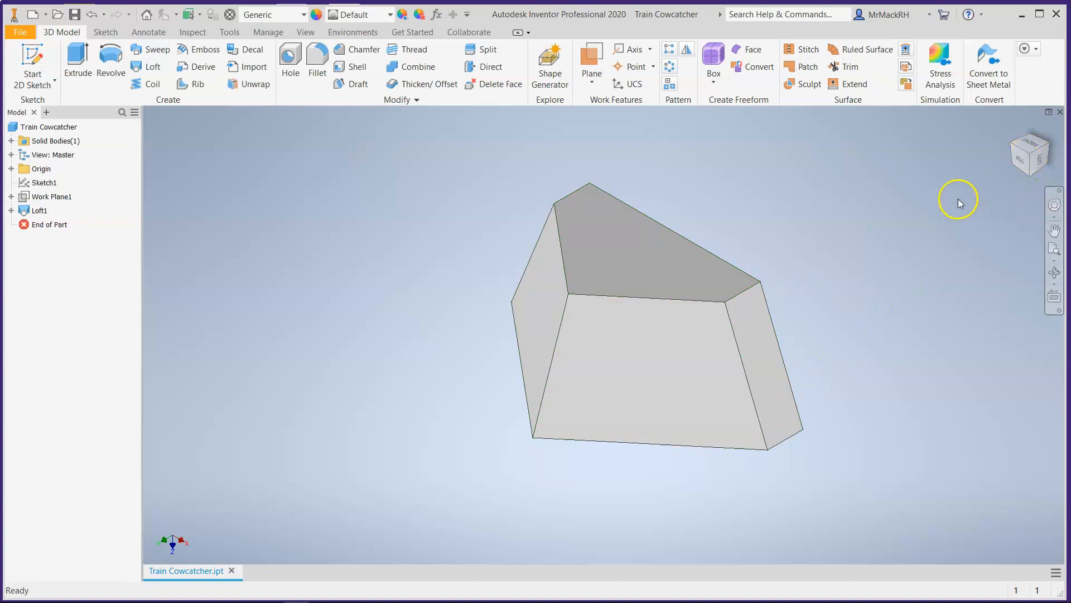
Examine the lofted body's top and slanted side faces from several view directions.
left_click(1026, 146)
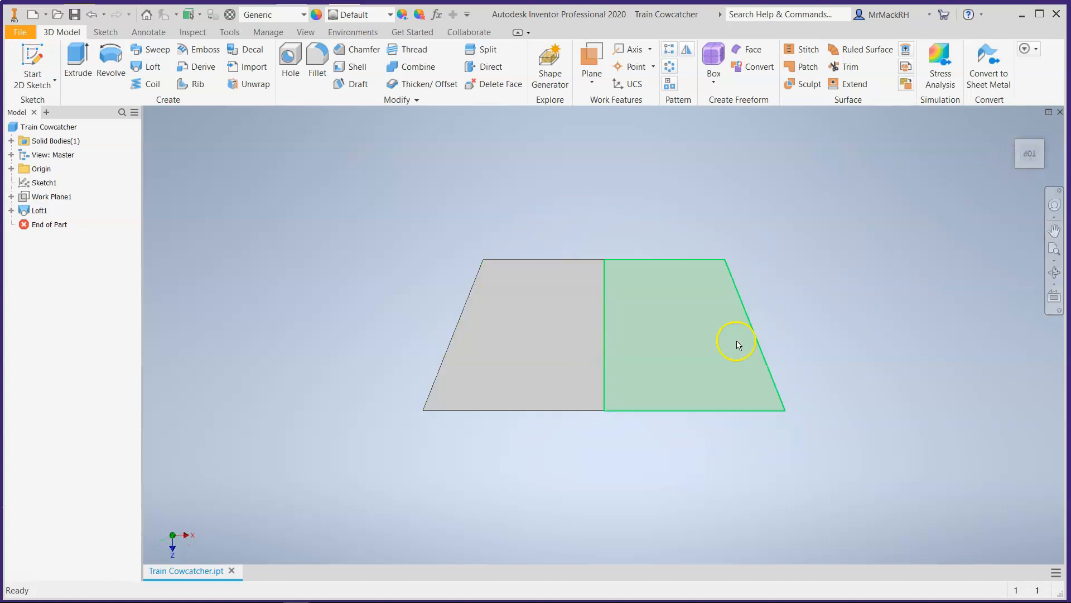
left_click_drag(1028, 150, 998, 183)
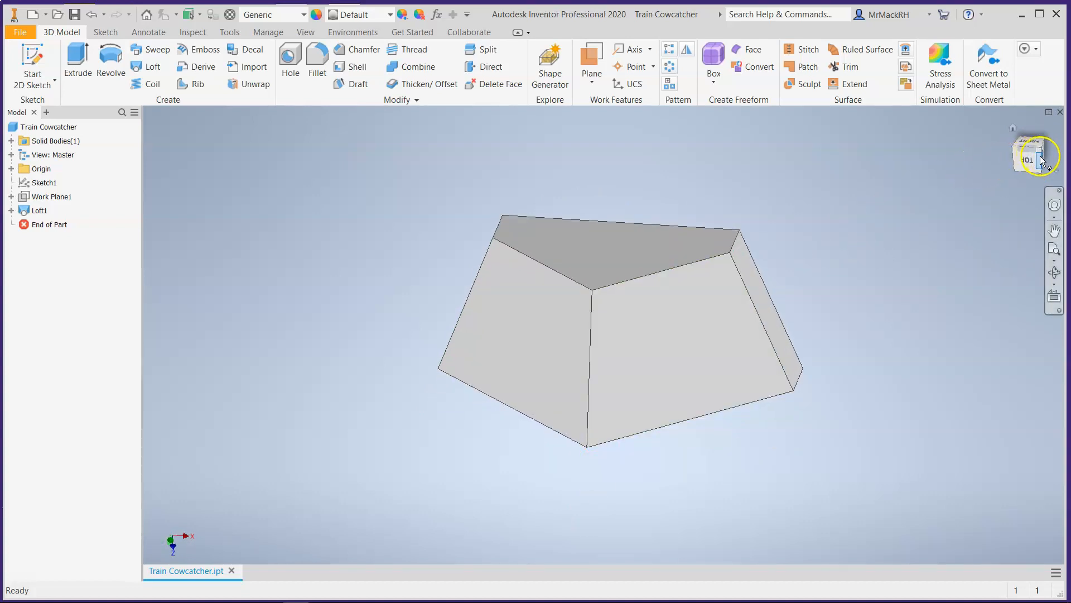
left_click(690, 383)
left_click(869, 273)
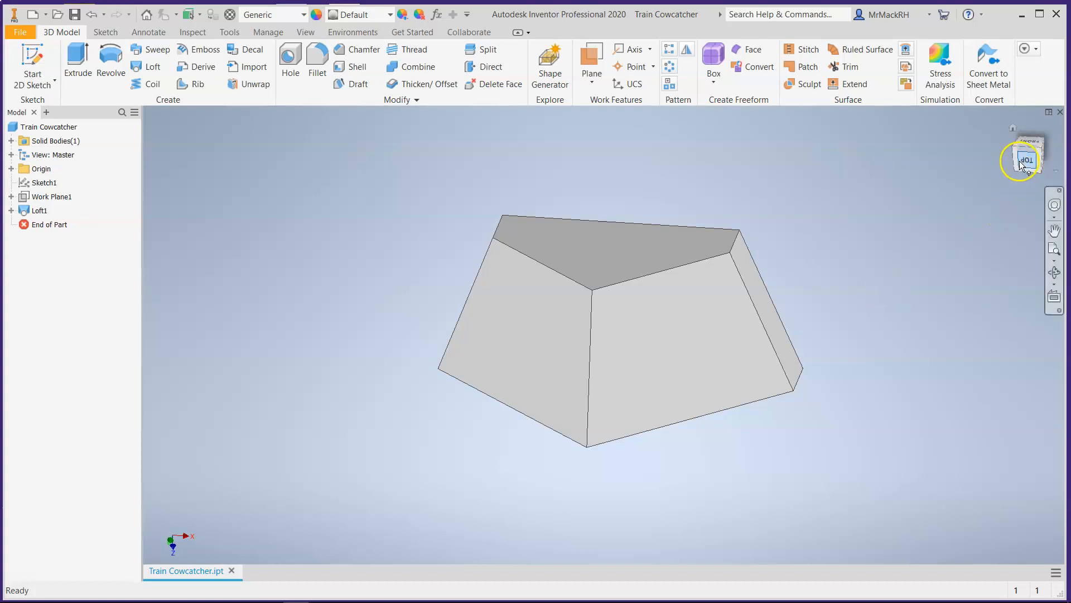
left_click(1039, 166)
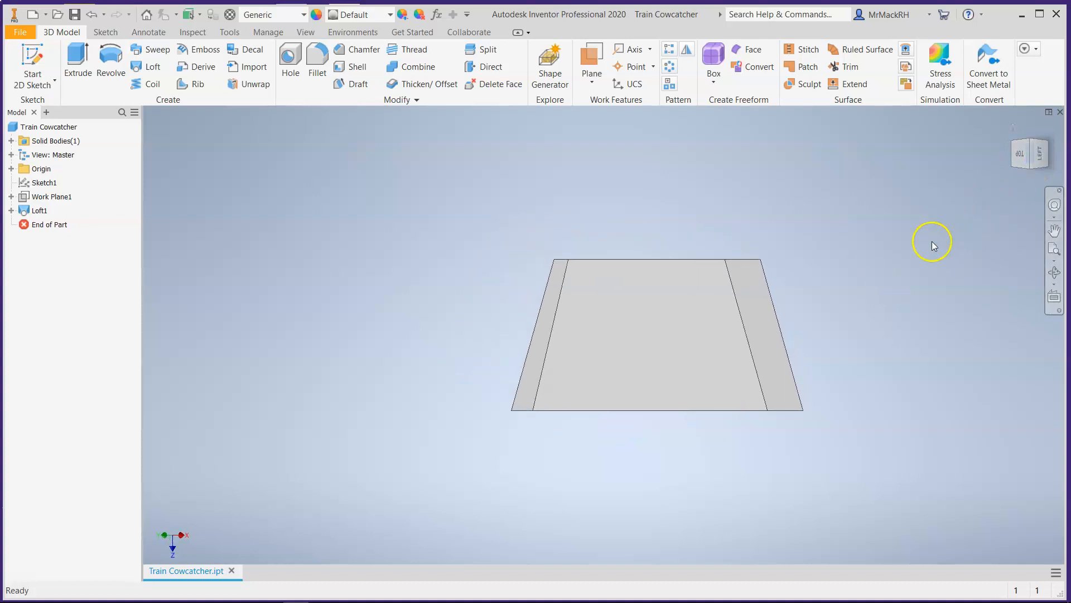
scroll(931, 227, "down", 2)
scroll(932, 226, "up", 4)
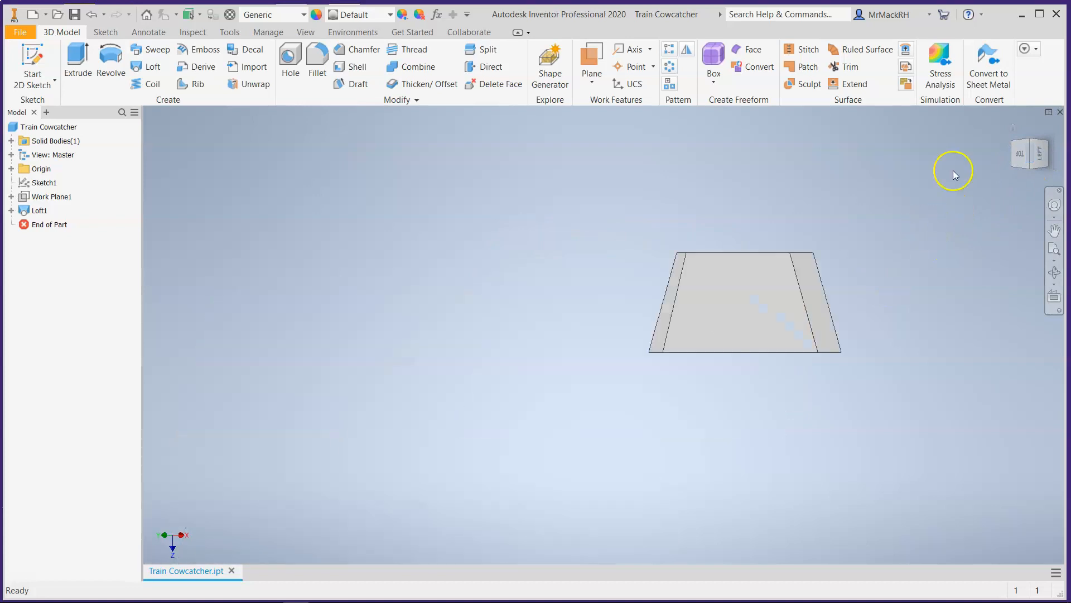
left_click(1030, 146)
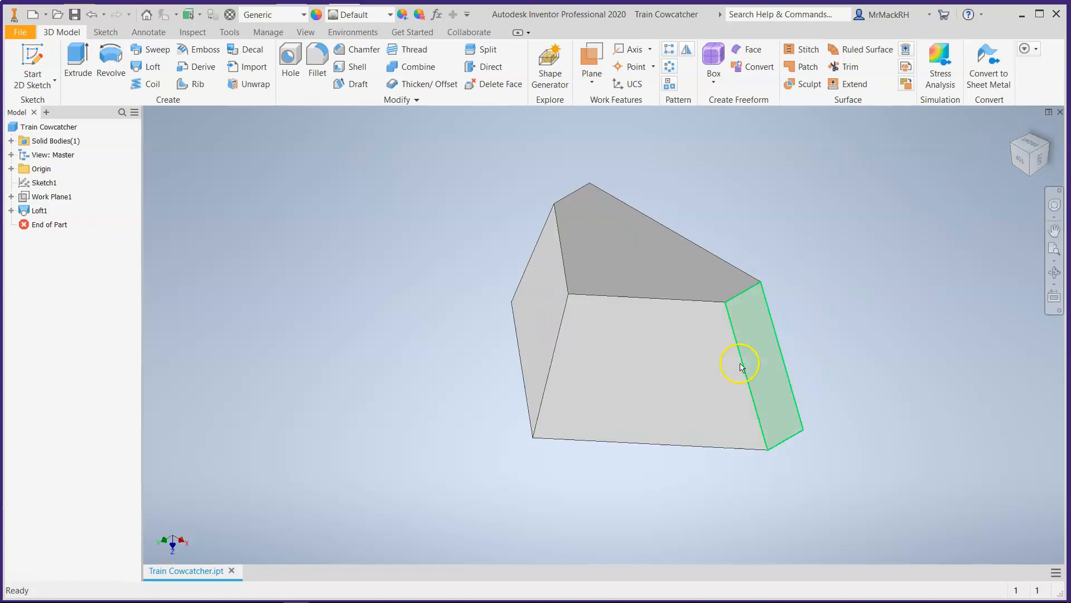
scroll(661, 516, "up", 5)
scroll(661, 516, "down", 4)
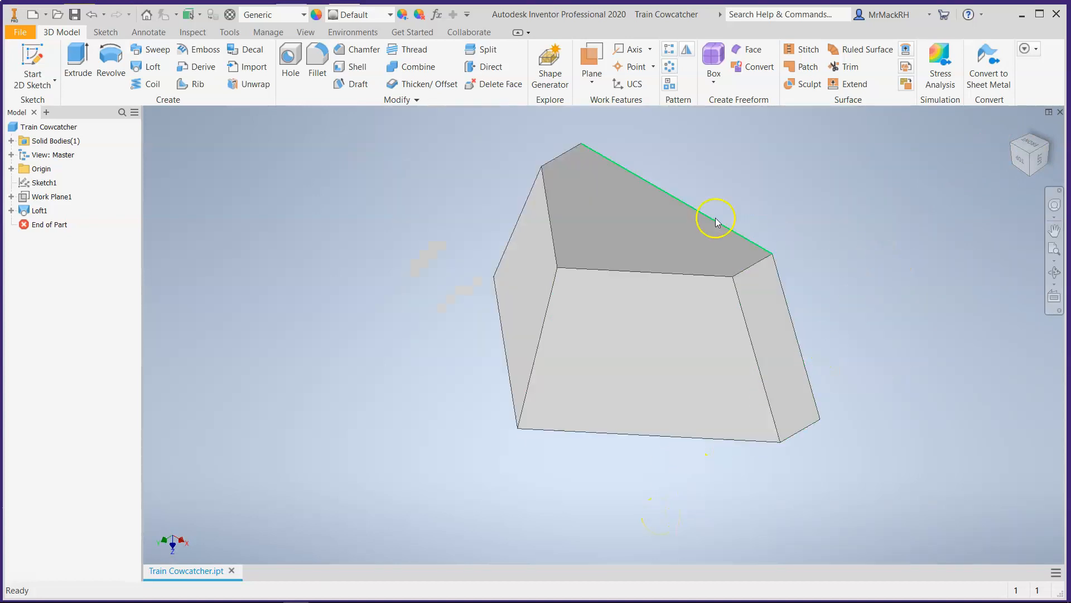
left_click(607, 196)
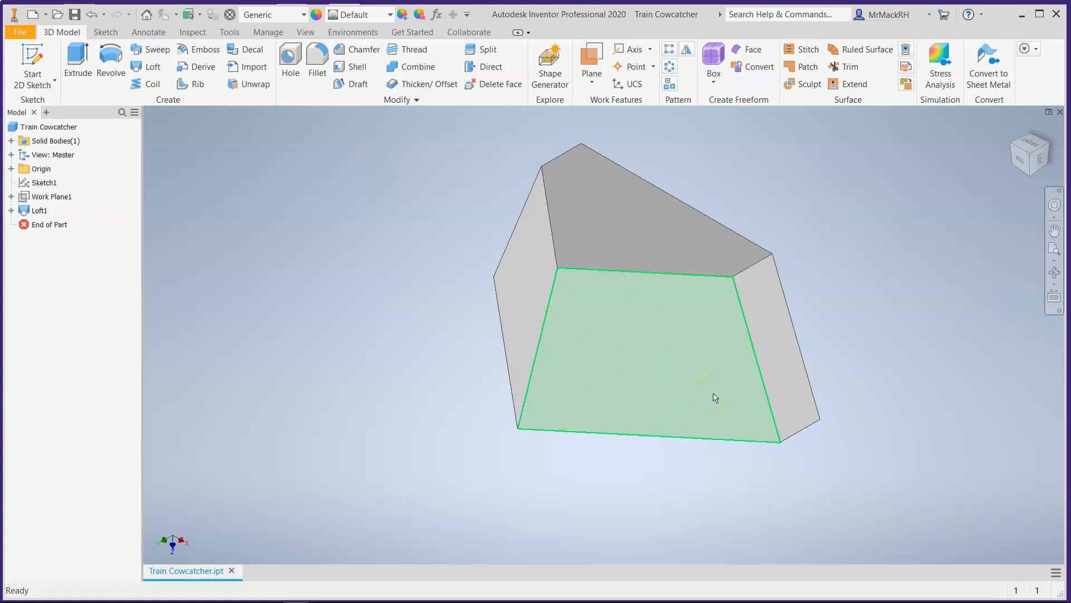
left_click(731, 411)
left_click(691, 395)
left_click(621, 369)
left_click(622, 371)
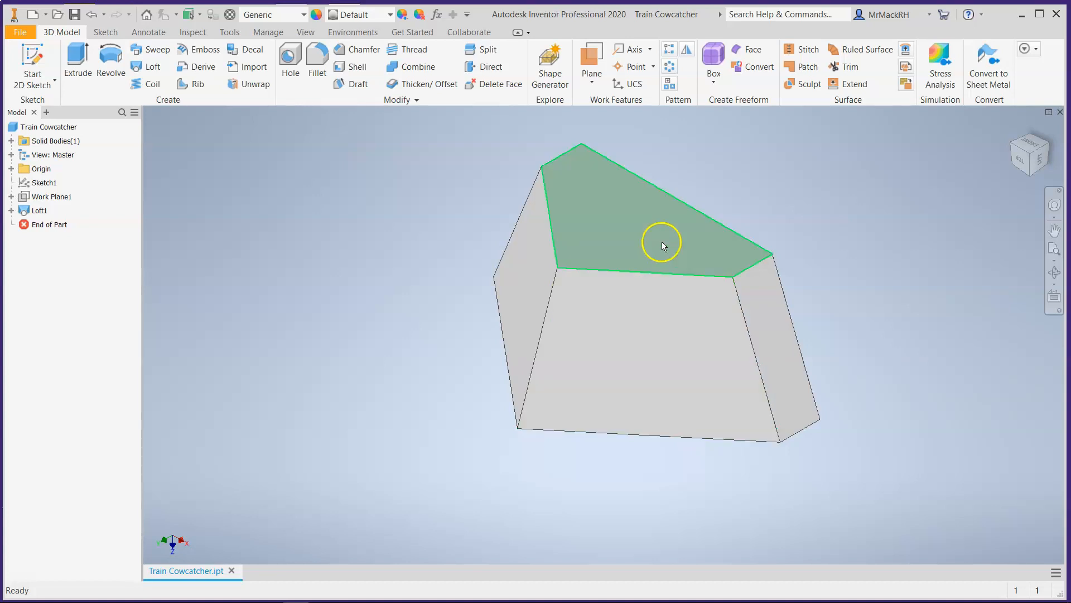
Create a sketch on the large slanted side face and project that face's outline into it.
right_click(657, 373)
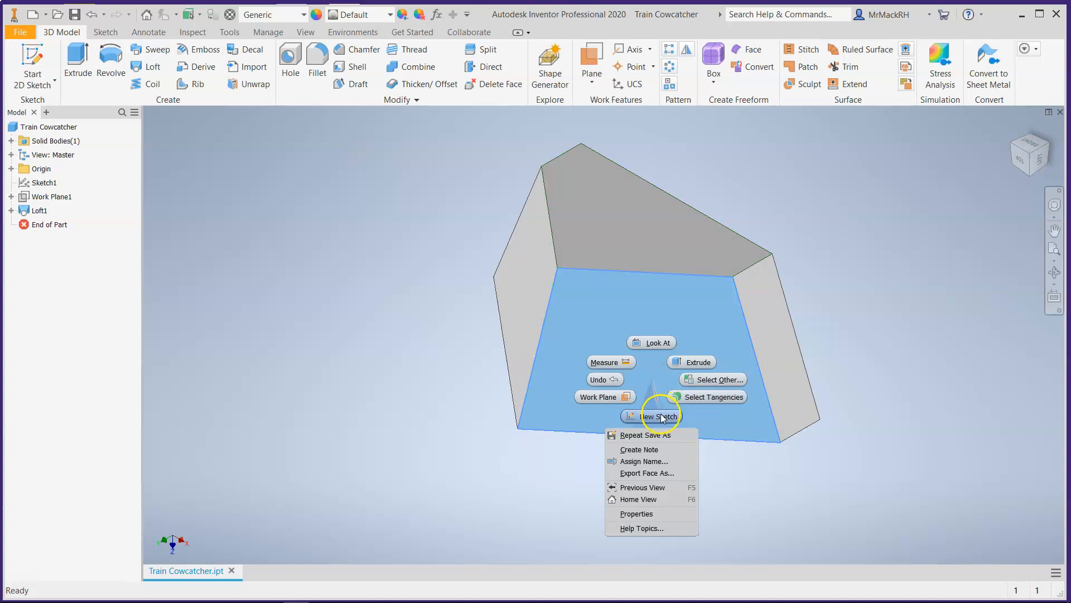
left_click(657, 414)
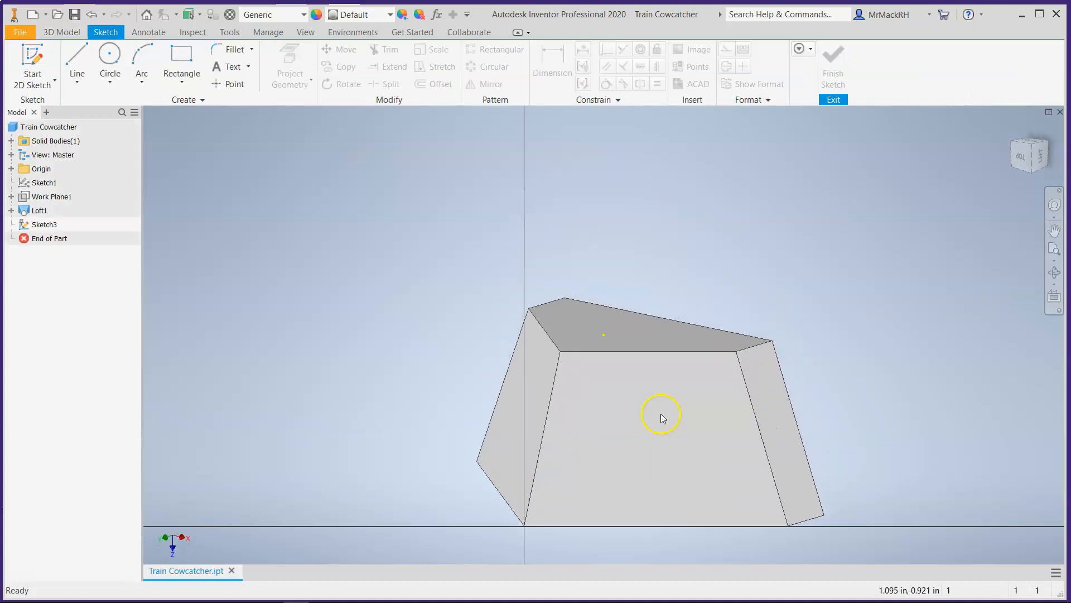
scroll(437, 339, "down", 5)
scroll(528, 439, "down", 5)
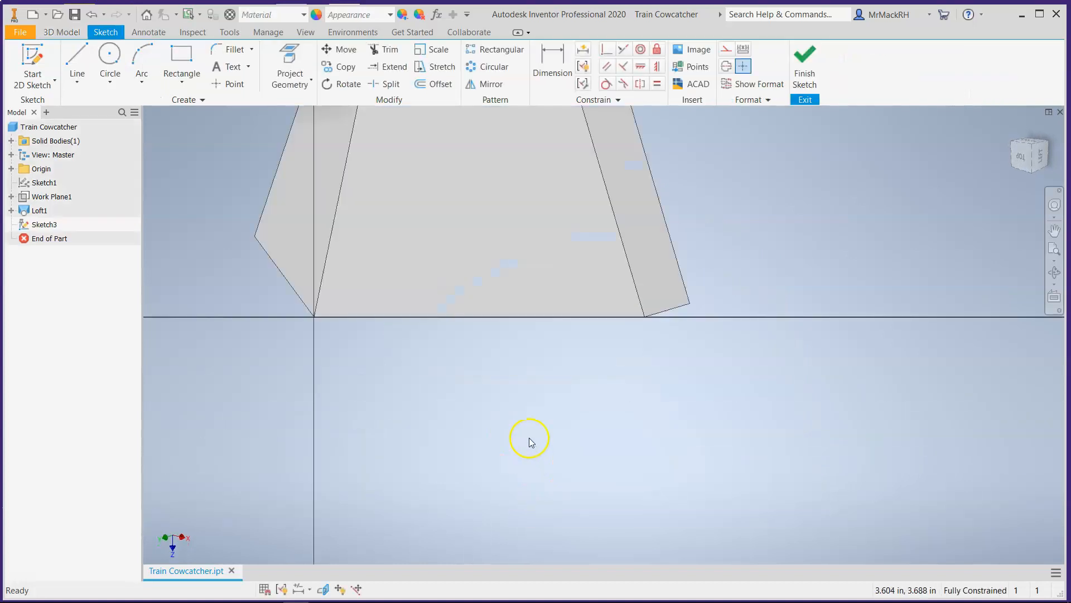
scroll(485, 421, "up", 6)
scroll(429, 394, "down", 4)
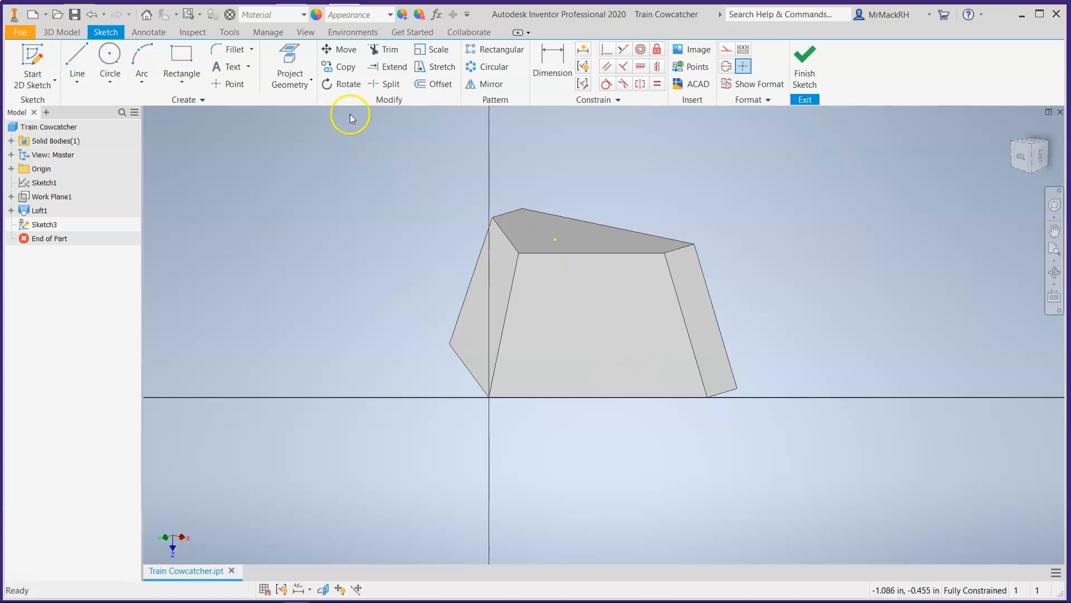
left_click(300, 63)
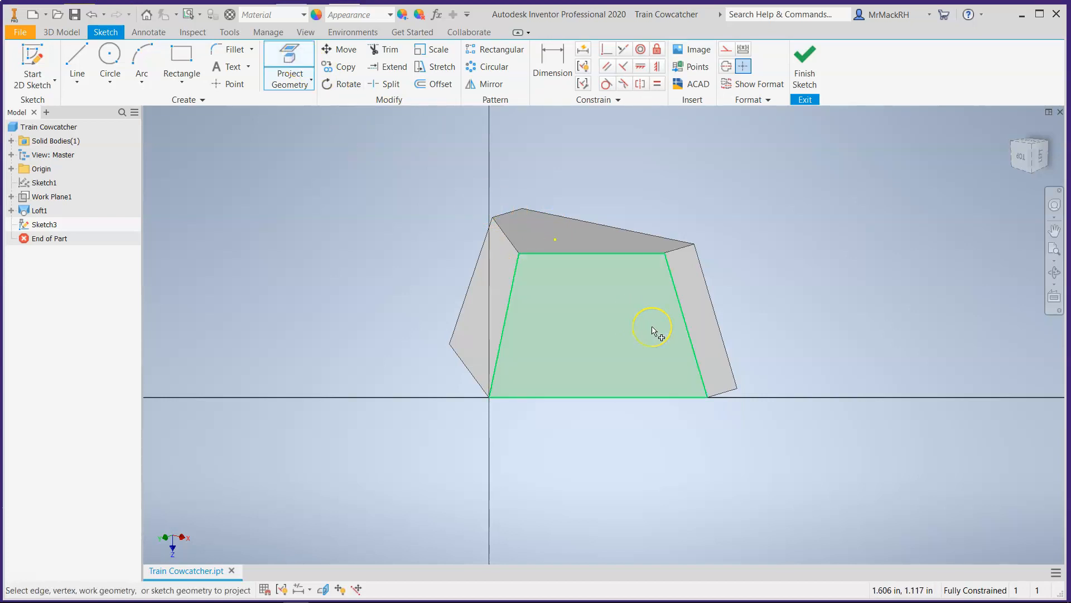
left_click(653, 329)
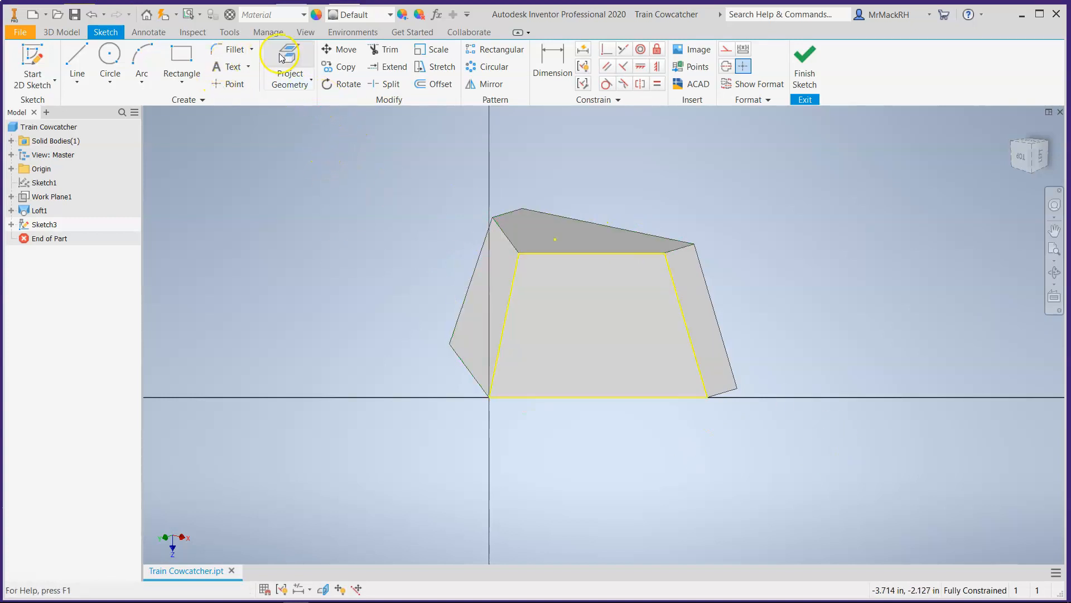
Offset the projected trapezoid outline inward by about 0.125 in.
left_click(424, 85)
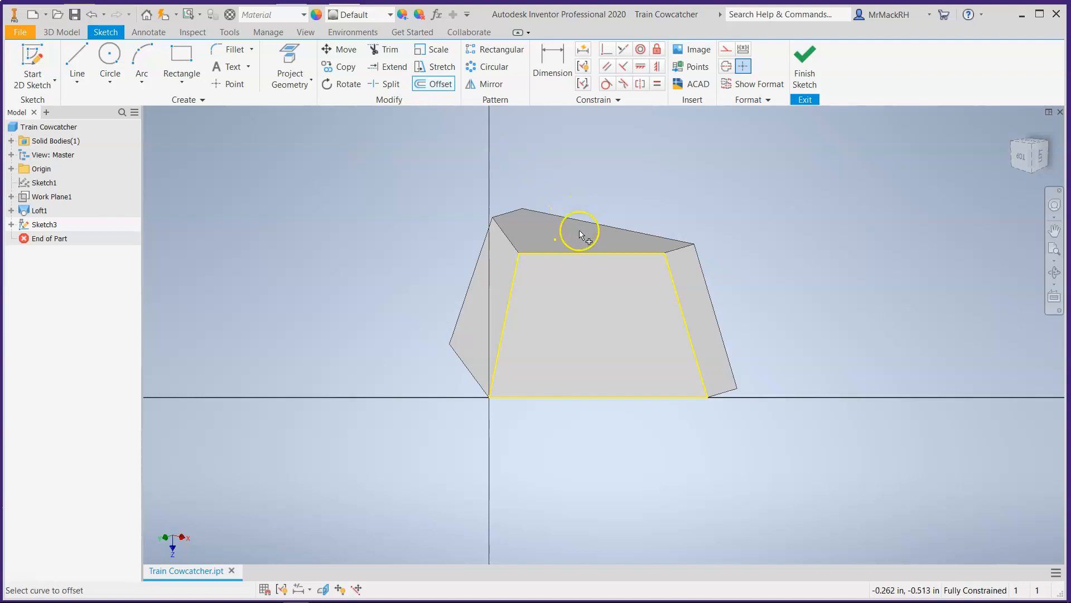
left_click(578, 254)
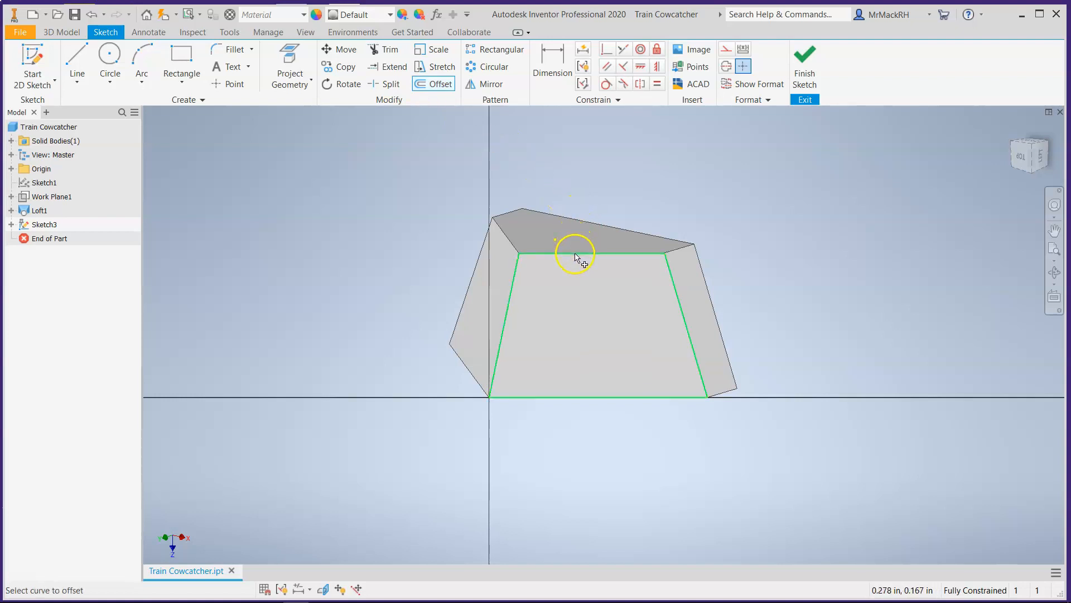
left_click(575, 253)
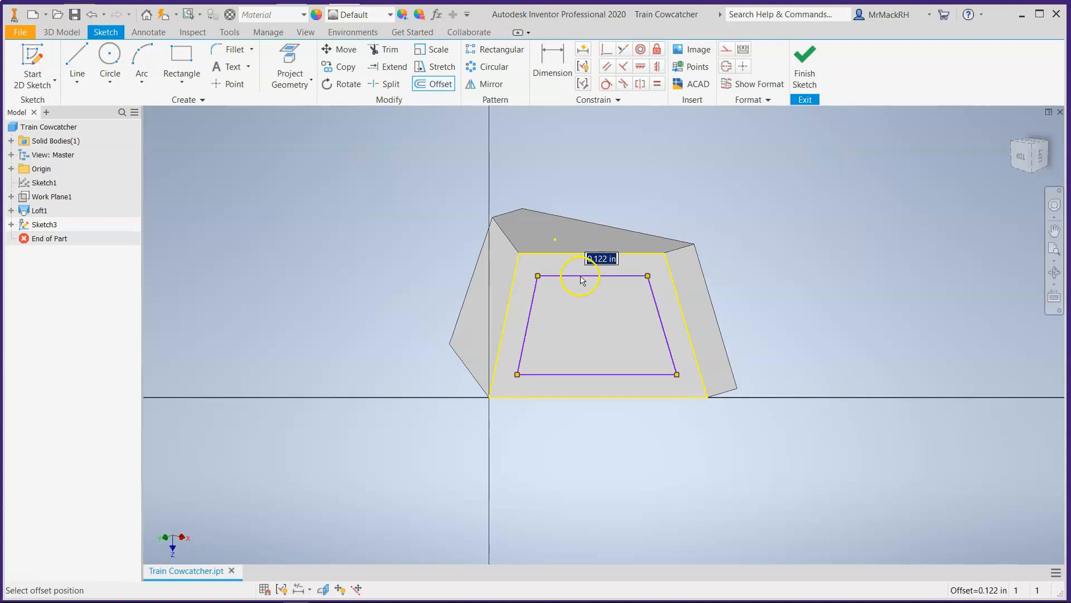
left_click(582, 281)
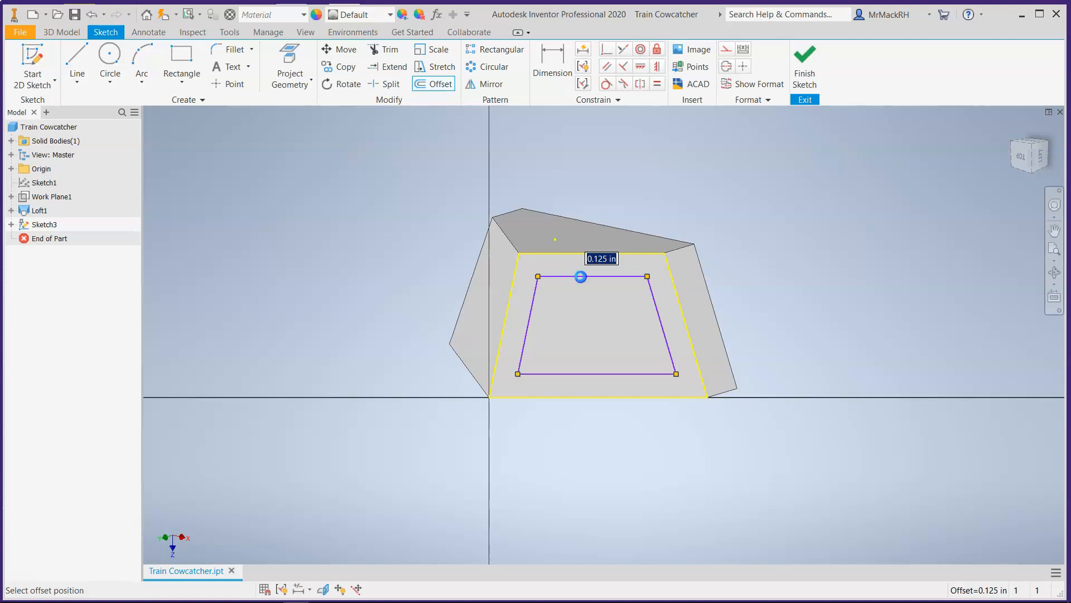
left_click(580, 277)
Dimension the gap between the upper edges of the projected and offset outlines as 0.1 in and finish the sketch.
left_click(561, 56)
left_click(625, 276)
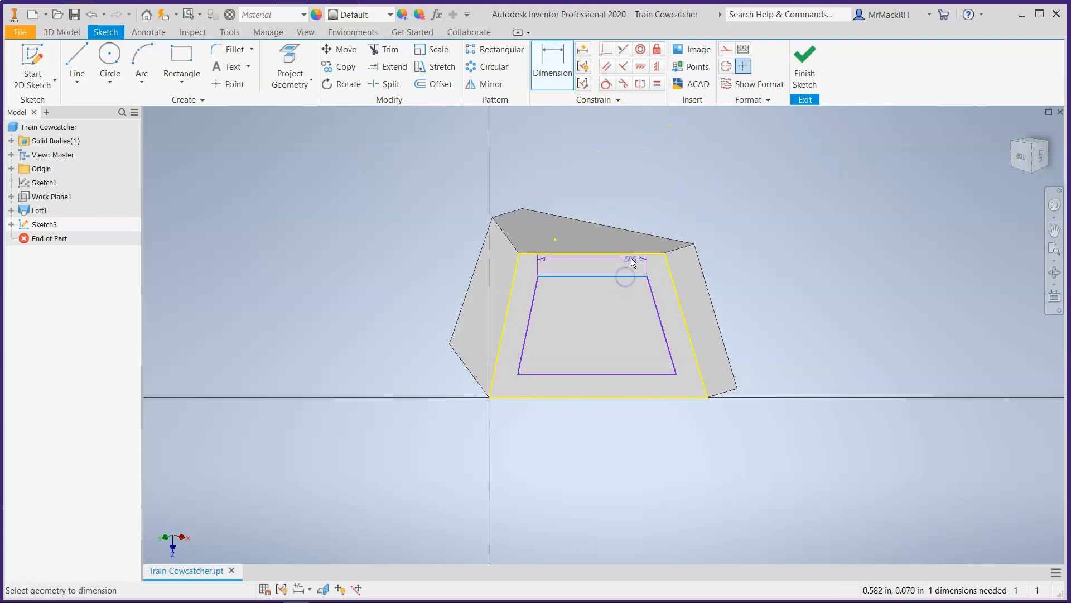
left_click(630, 255)
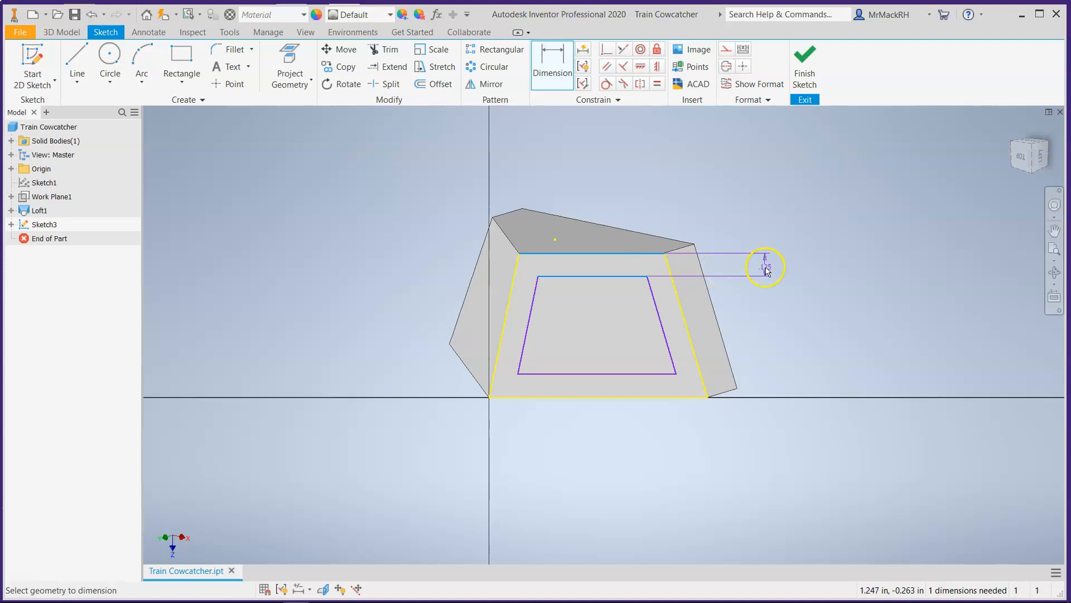
left_click(766, 264)
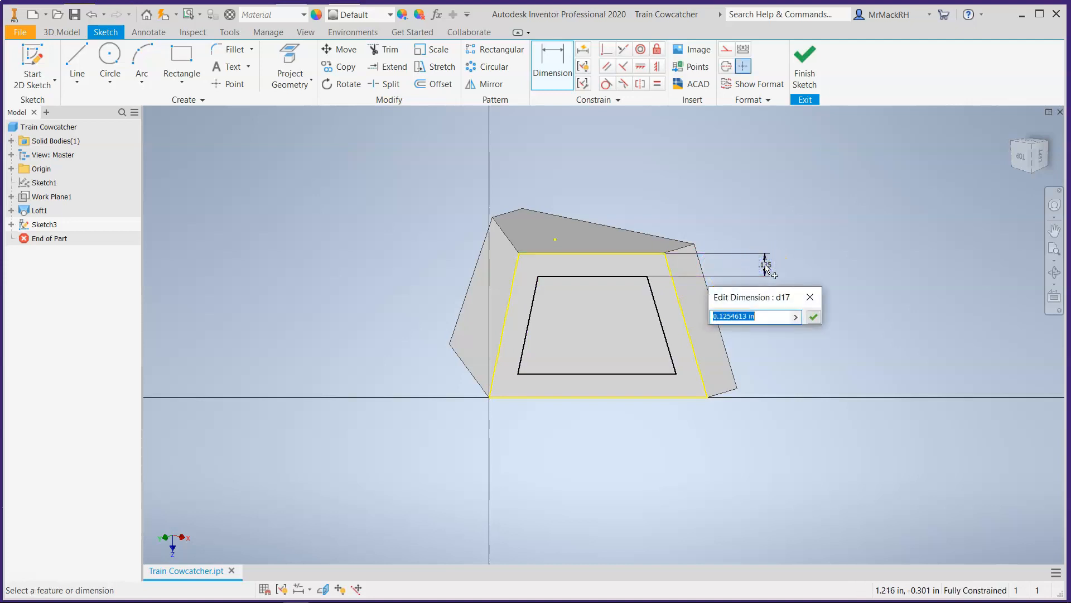
type(".1")
key("Return")
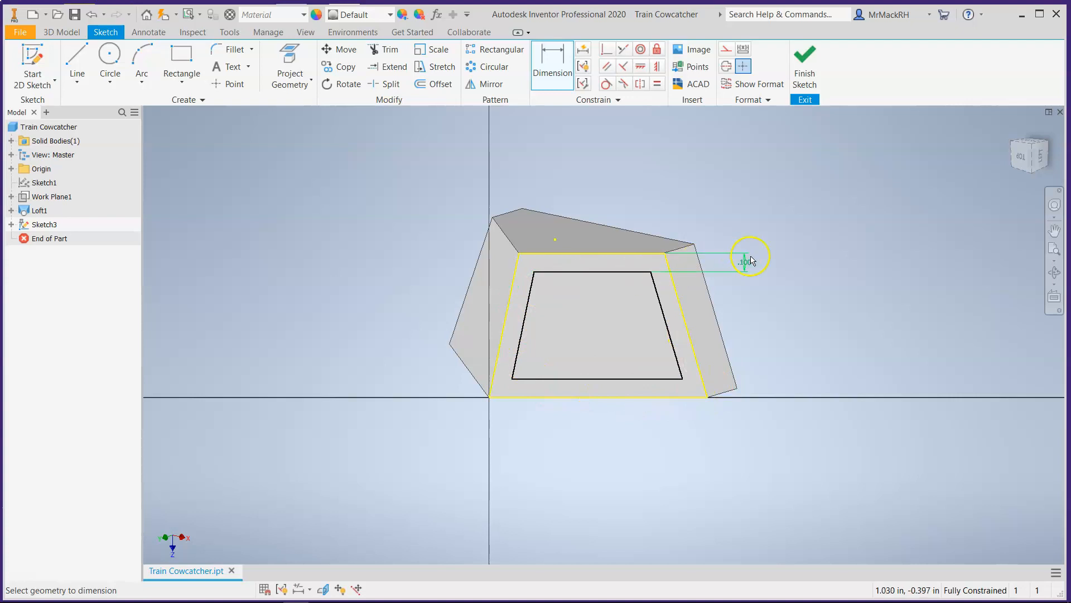
left_click(810, 64)
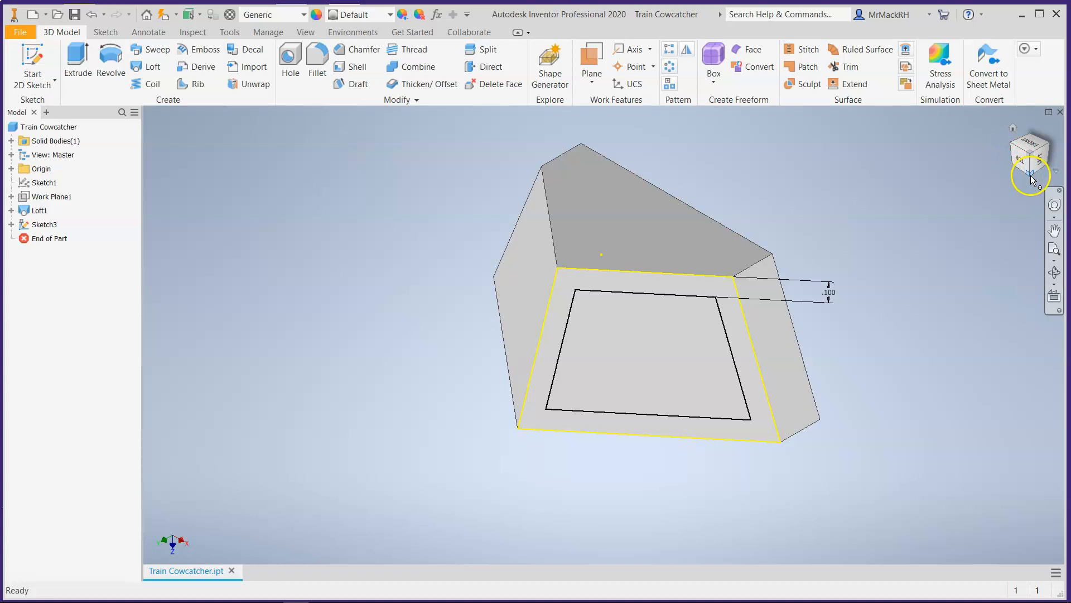
Shell the lofted body with a 0.1 in wall thickness, removing the large underside face and checking the part drawing in Photos.
left_click(1031, 180)
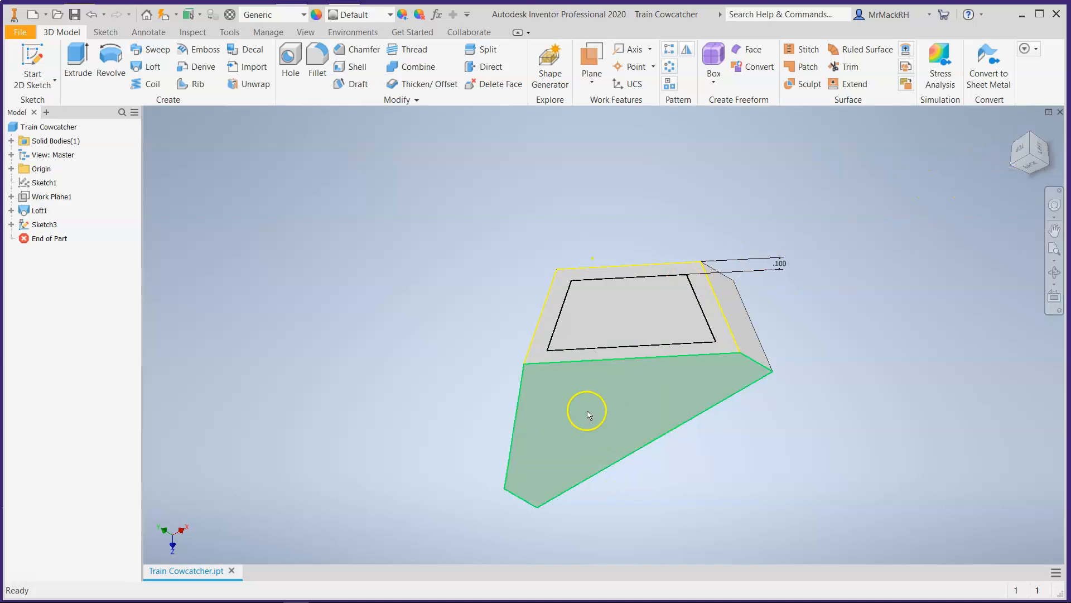
mouse_move(1046, 159)
left_mouse_down()
mouse_move(854, 294)
mouse_move(889, 286)
mouse_move(978, 199)
mouse_move(1038, 234)
mouse_move(1050, 502)
mouse_move(1021, 552)
left_mouse_up()
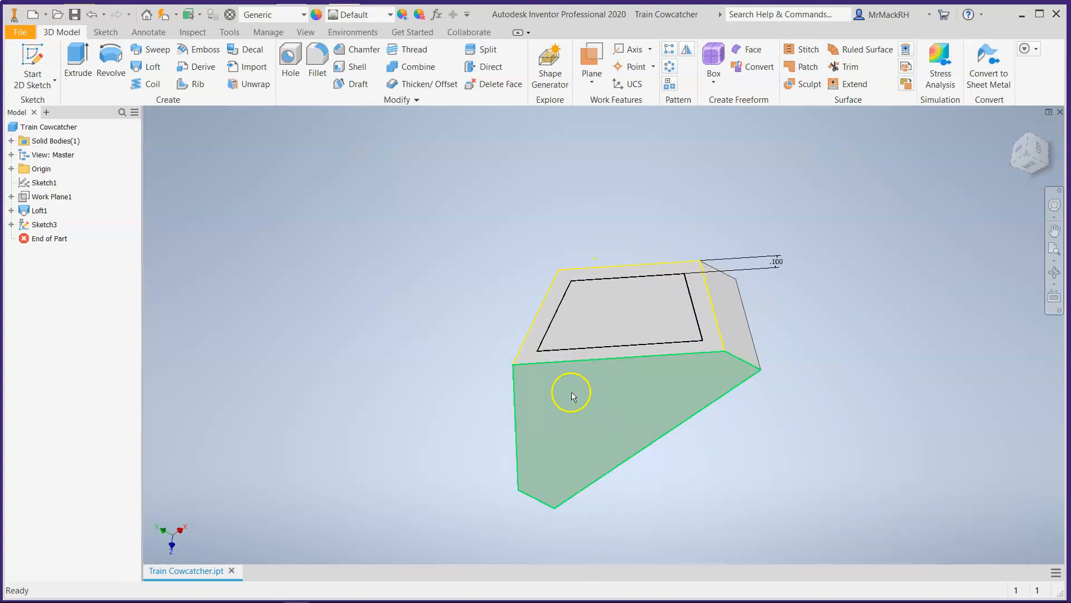
left_click(357, 68)
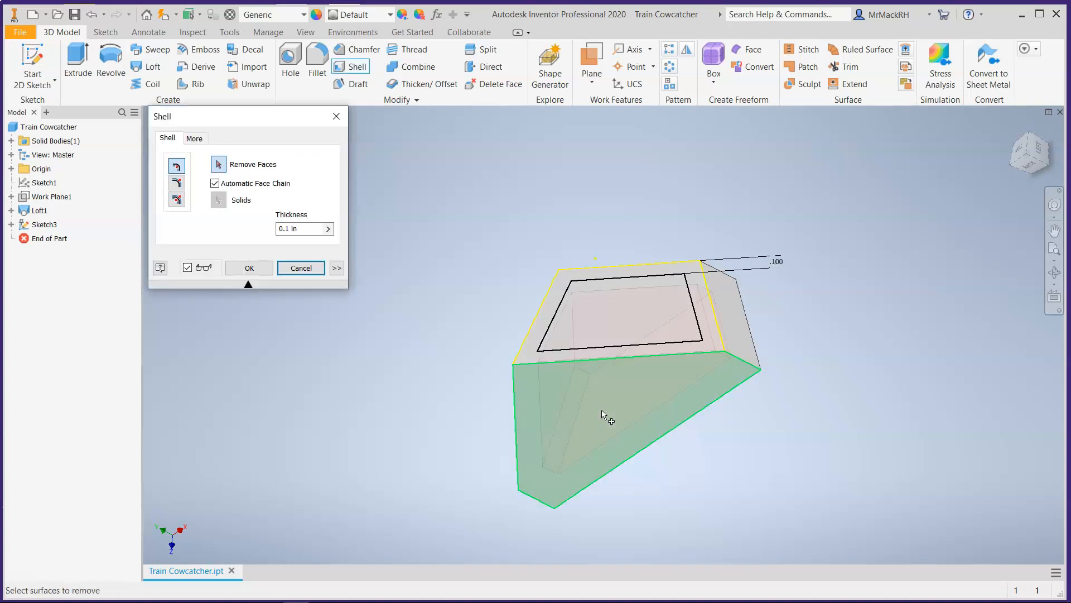
left_click(621, 430)
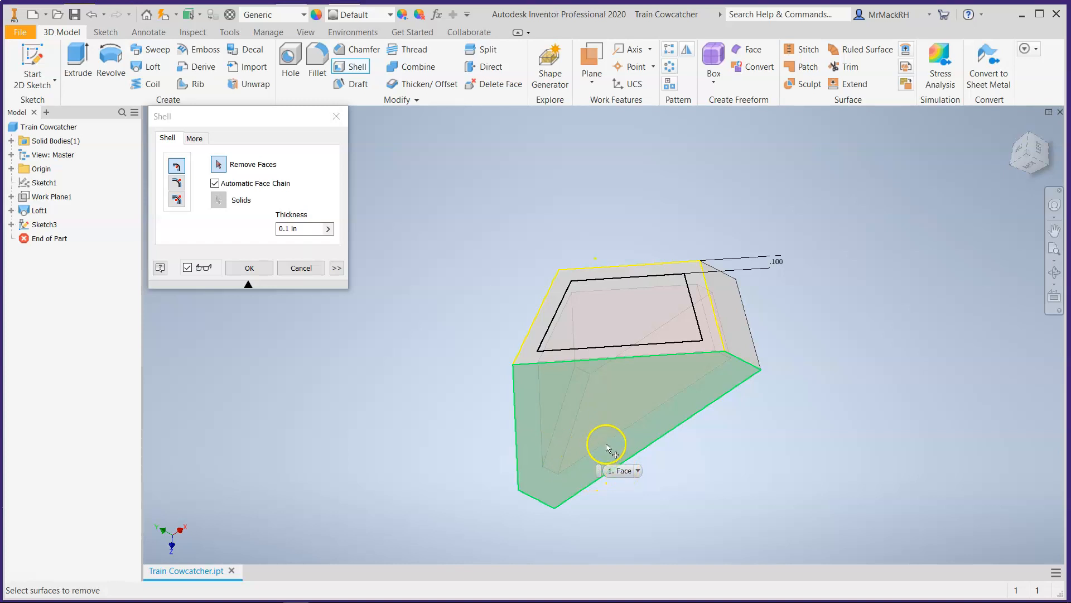
mouse_move(420, 597)
left_click(347, 592)
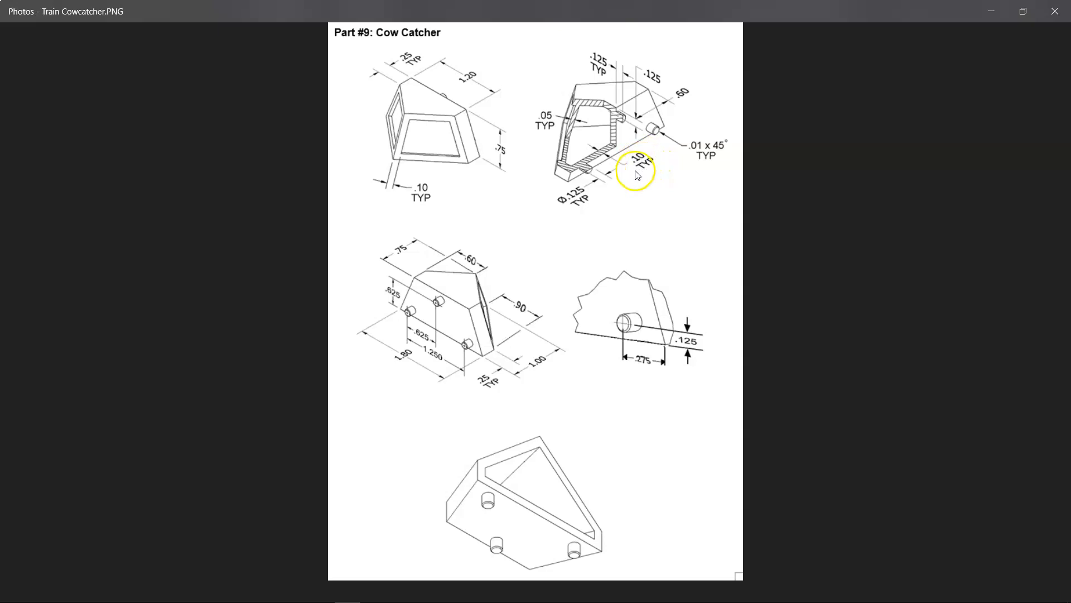
mouse_move(447, 601)
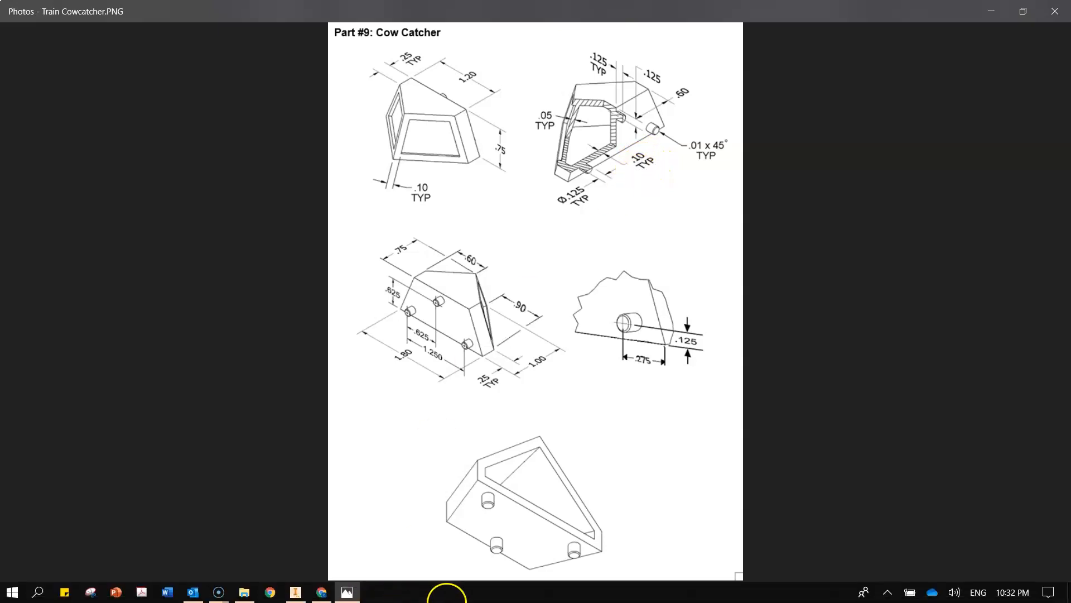
left_click(304, 597)
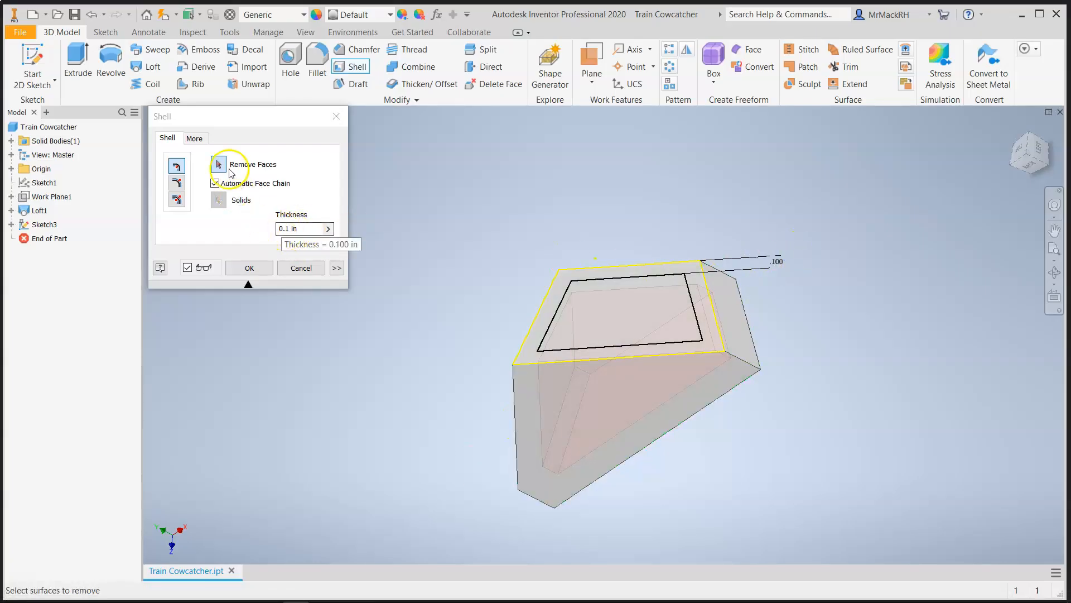
left_click(580, 426)
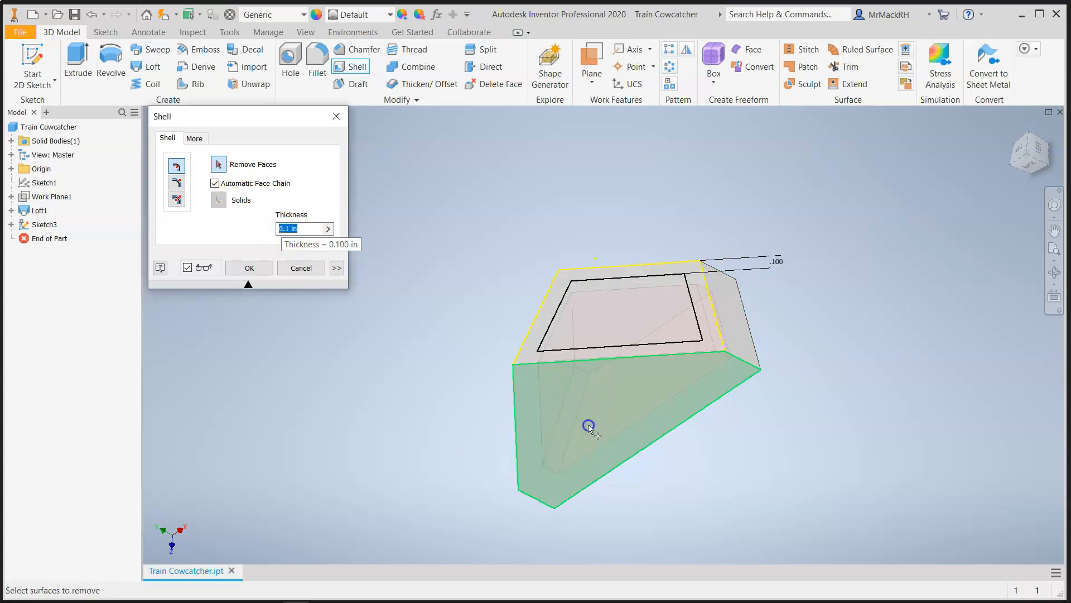
left_click(239, 267)
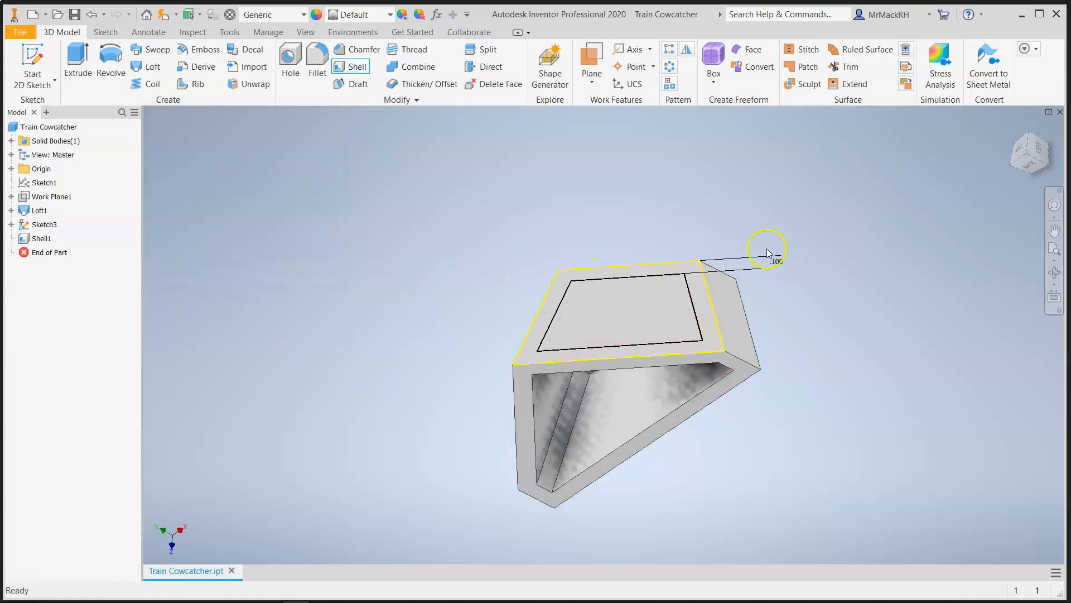
Extrude the inset trapezoid profile on the large slanted side face as a cut .125 in into the shelled body.
left_click_drag(1029, 150, 178, 218)
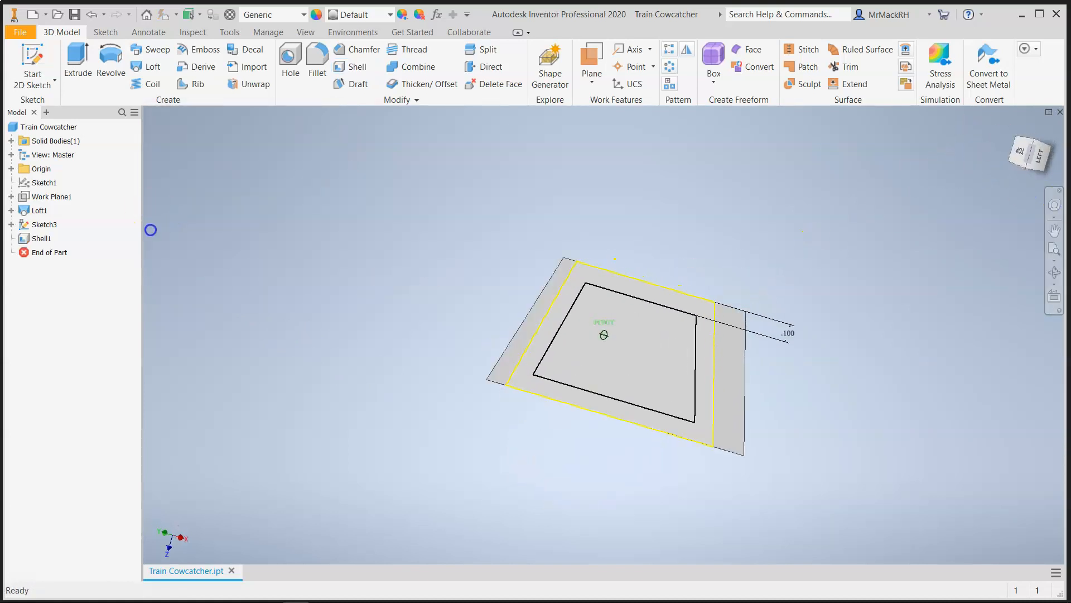
left_click(81, 73)
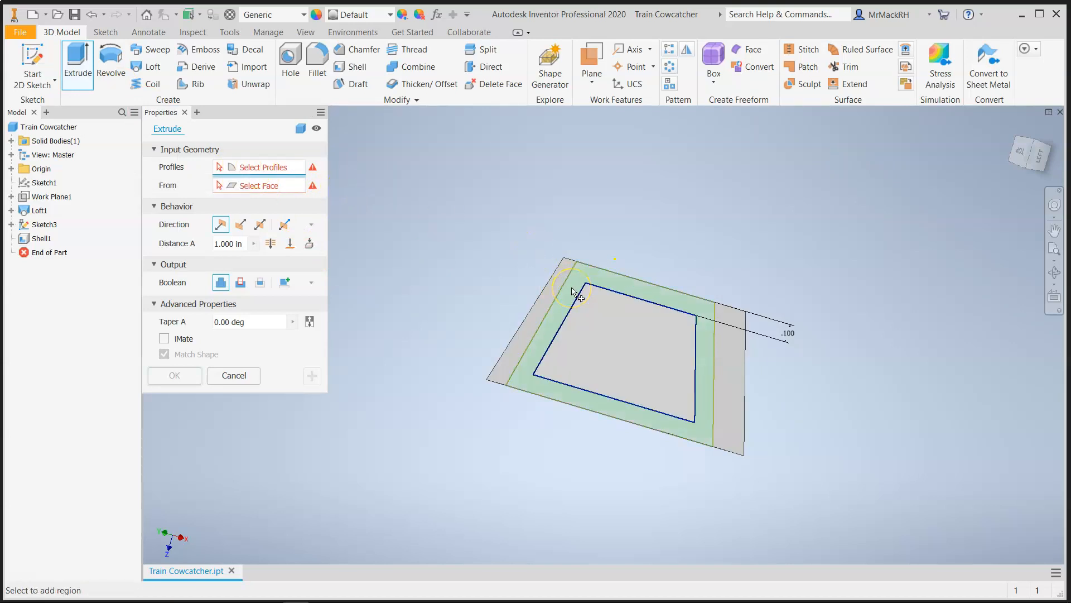
left_click(606, 333)
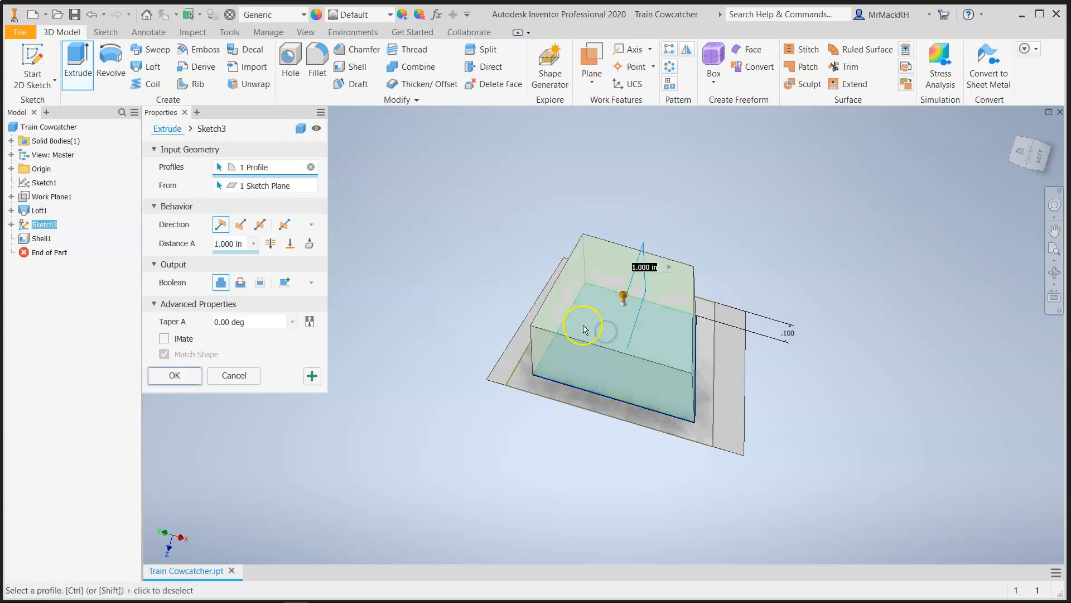
left_click_drag(1056, 165, 1005, 129)
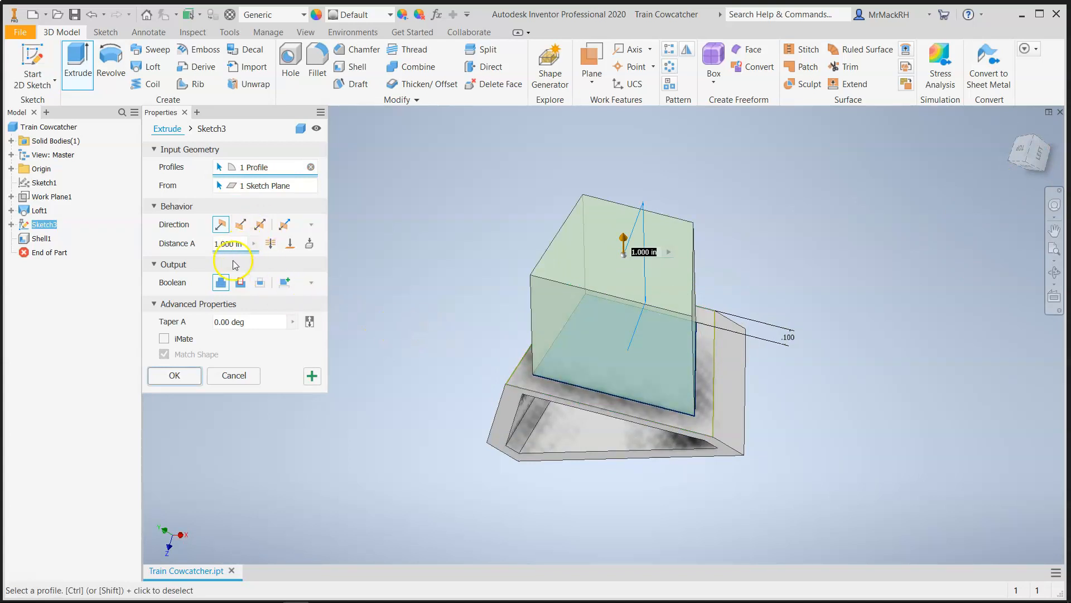
left_click(243, 286)
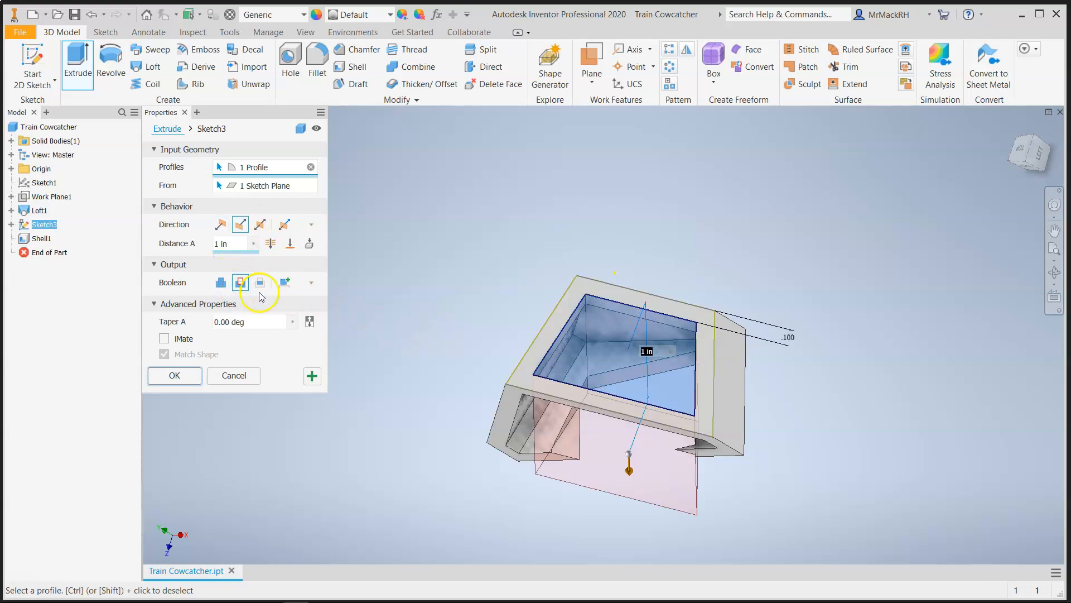
mouse_move(1036, 162)
left_mouse_down()
mouse_move(915, 115)
mouse_move(856, 531)
mouse_move(997, 143)
mouse_move(148, 191)
mouse_move(909, 209)
mouse_move(734, 230)
left_mouse_up()
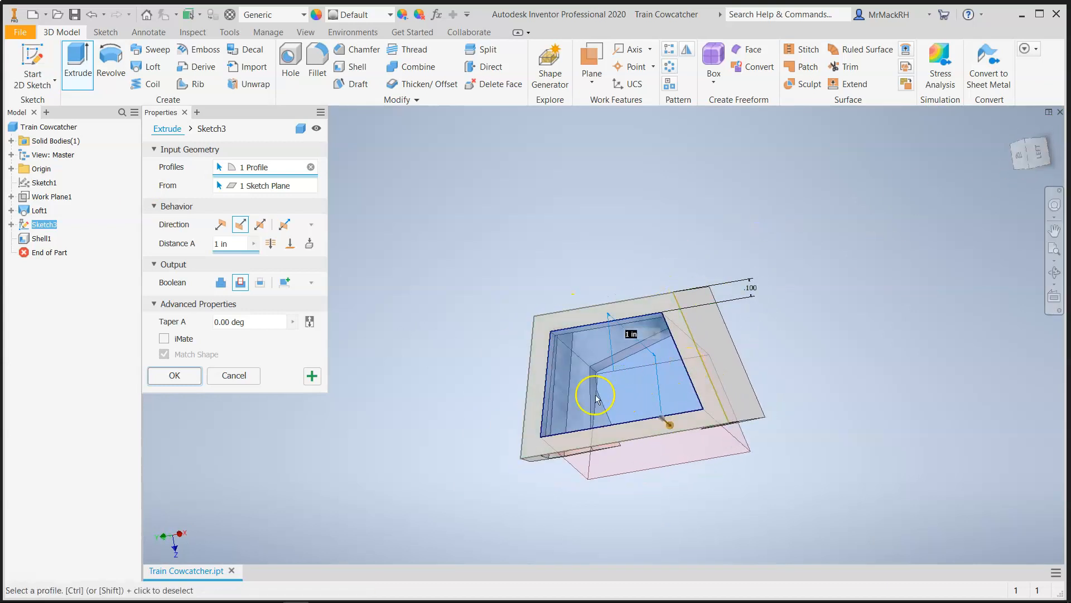
left_click(225, 245)
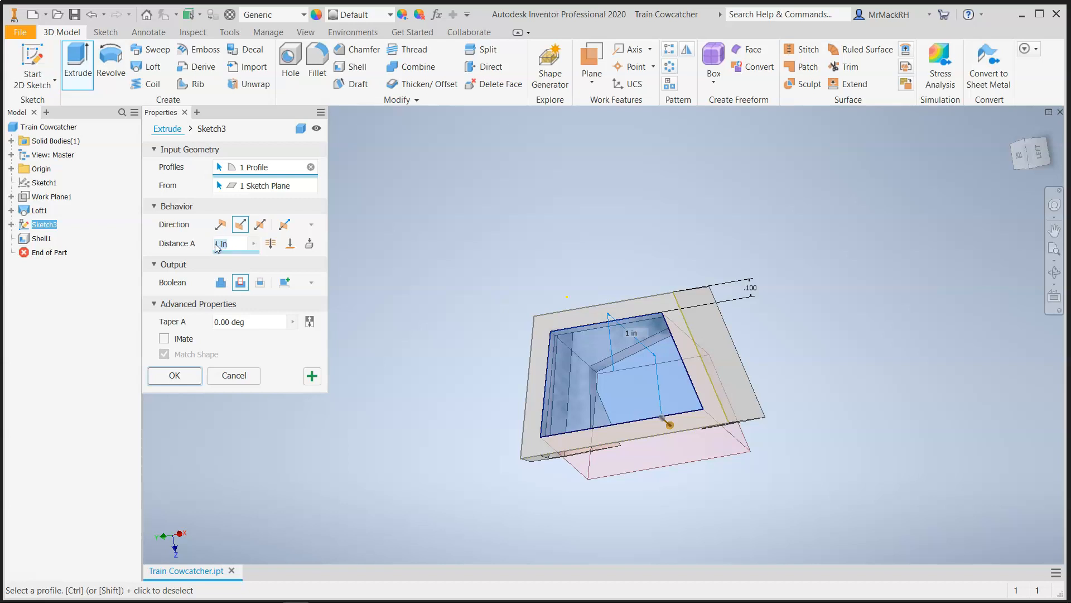
type(".125")
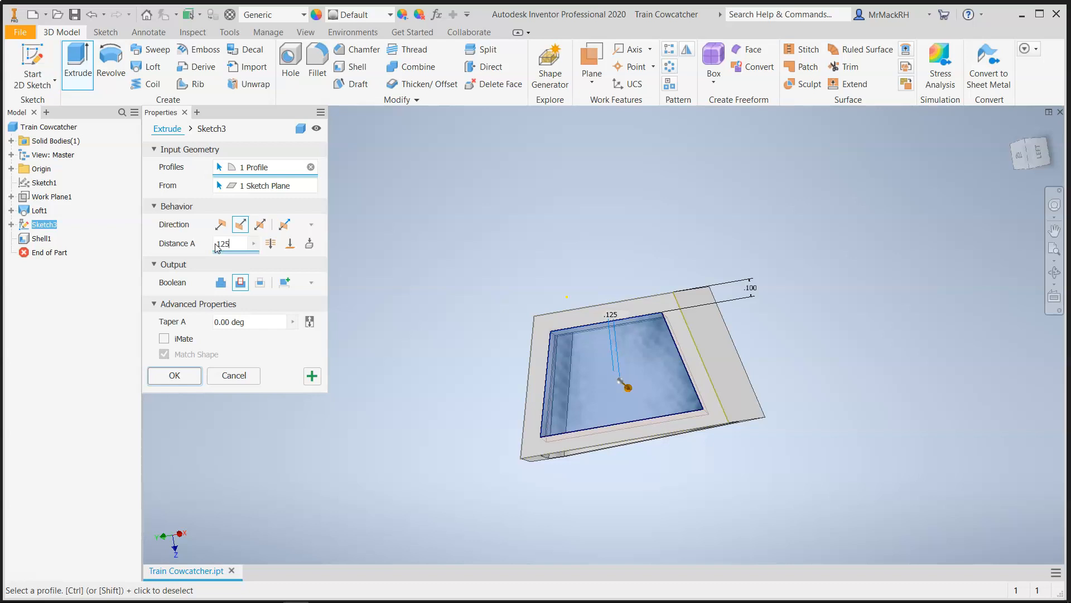
left_click(673, 256)
left_click_drag(1025, 165, 973, 516)
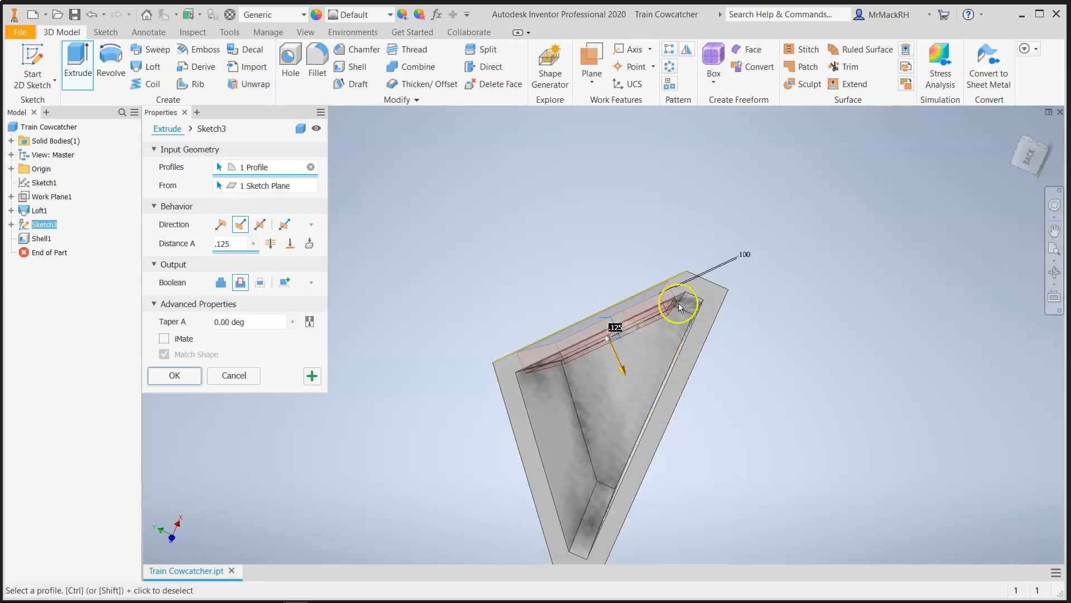
left_click_drag(1021, 149, 1062, 251)
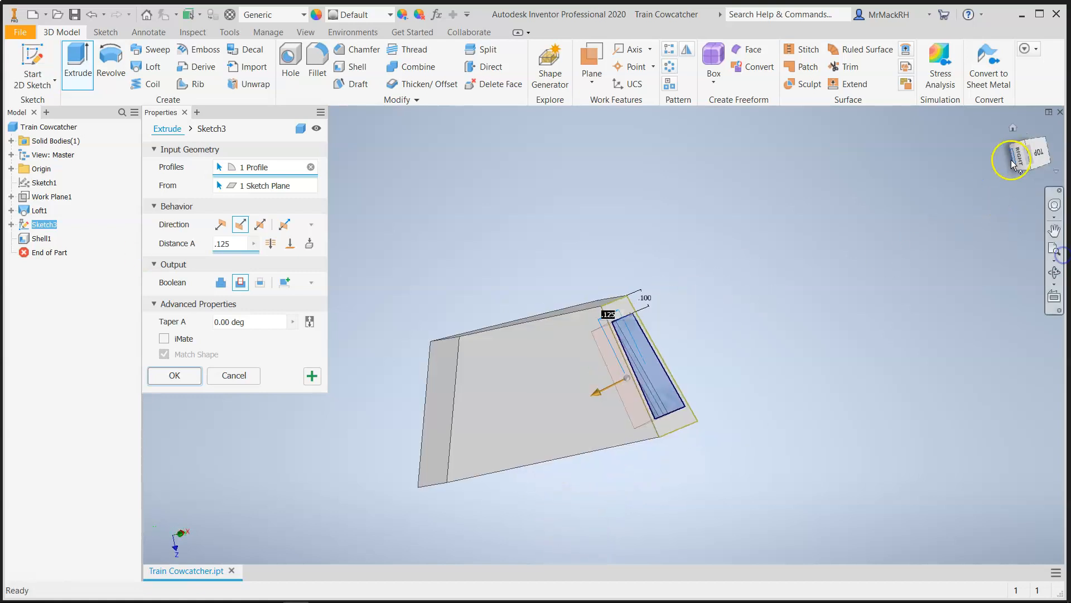
left_click_drag(1032, 141, 932, 179)
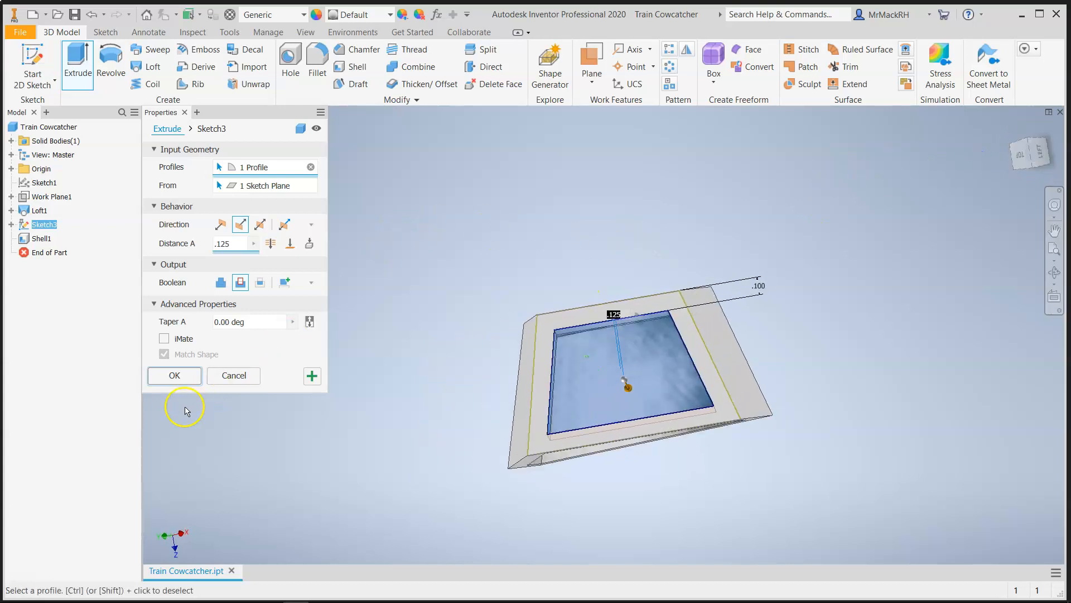
left_click(172, 383)
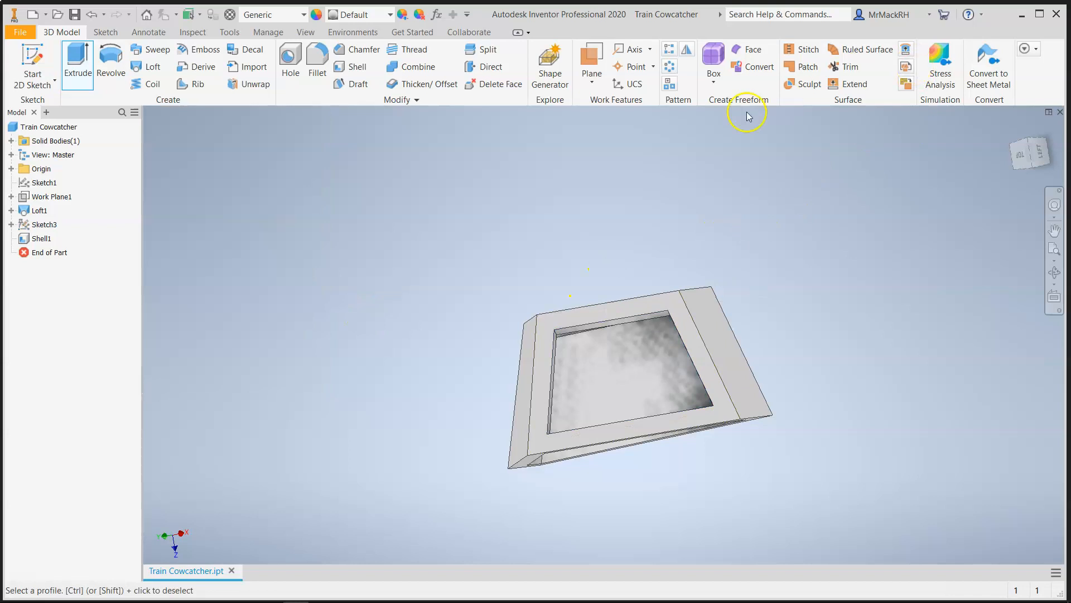
Create a sketch on the uncut slanted face adjoining the window opening and project that face's outline into it.
mouse_move(1014, 162)
left_mouse_down()
mouse_move(217, 120)
mouse_move(316, 151)
left_mouse_up()
left_click(536, 407)
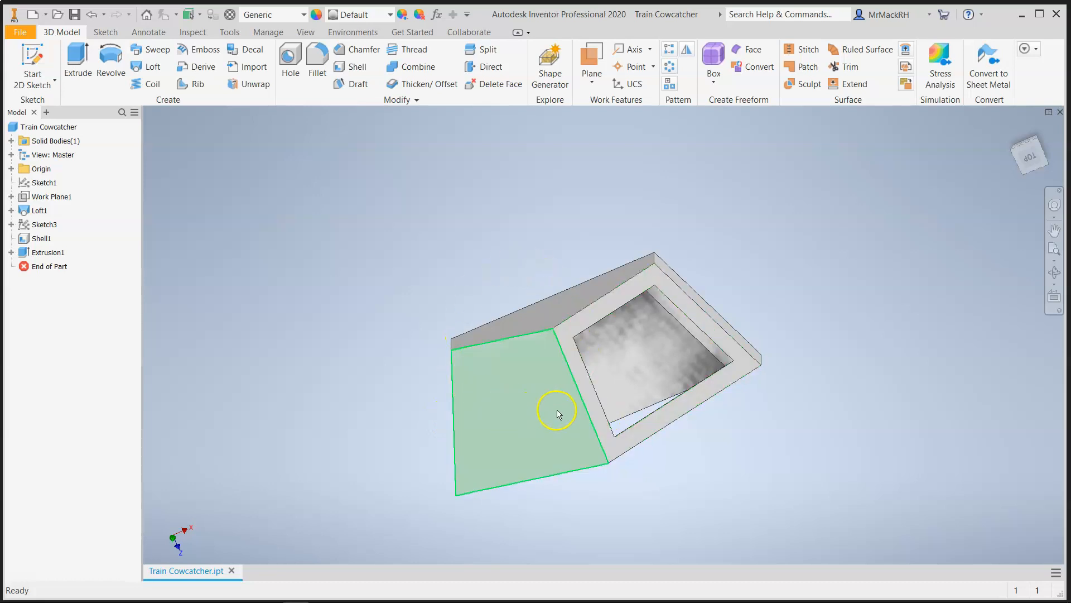
right_click(502, 420)
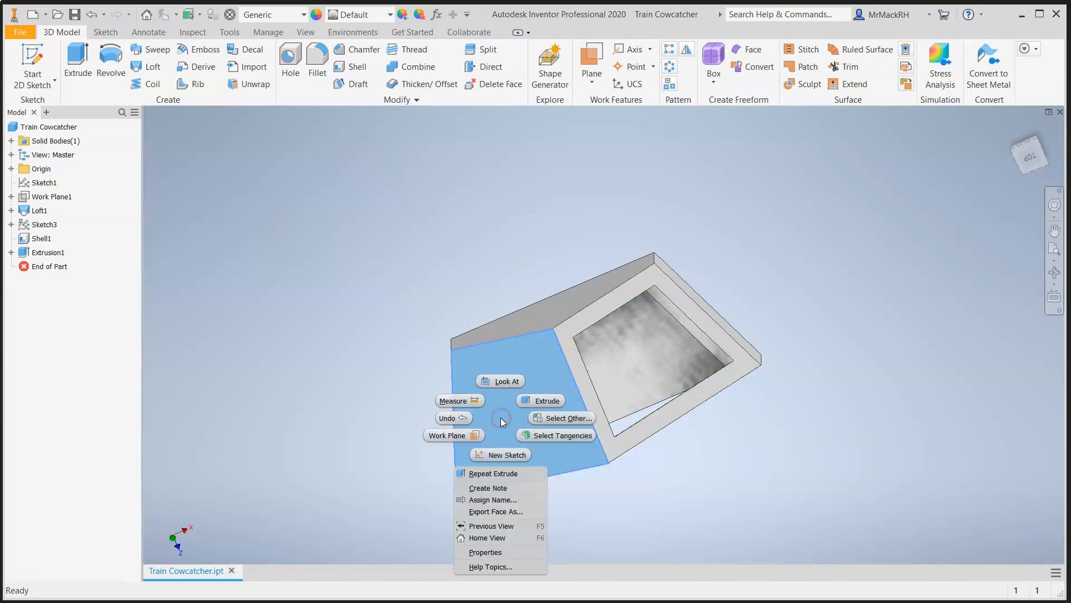
left_click(510, 454)
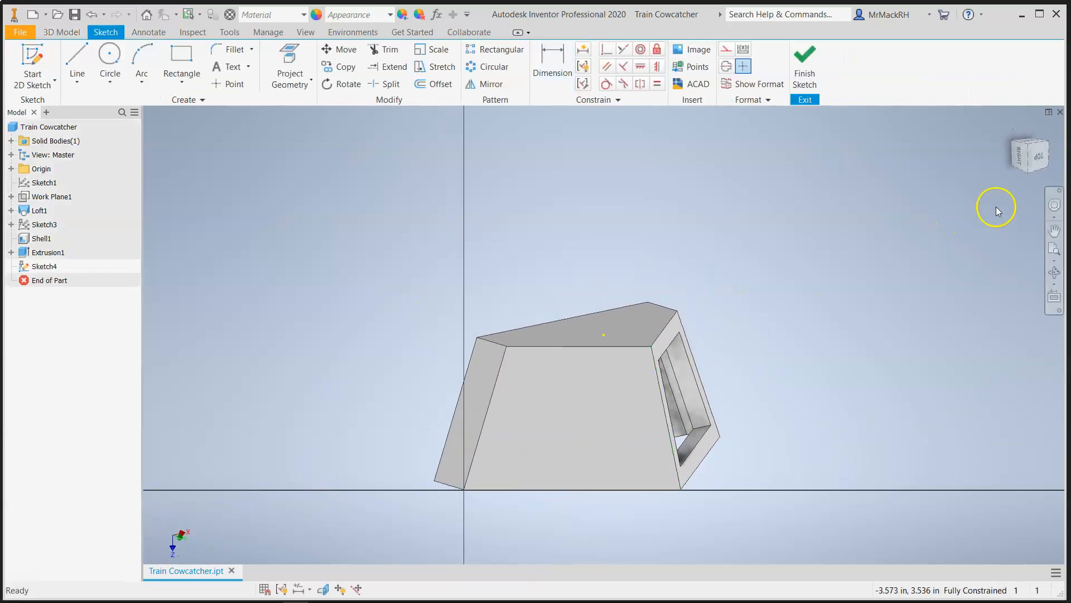
scroll(818, 296, "up", 3)
scroll(818, 297, "down", 5)
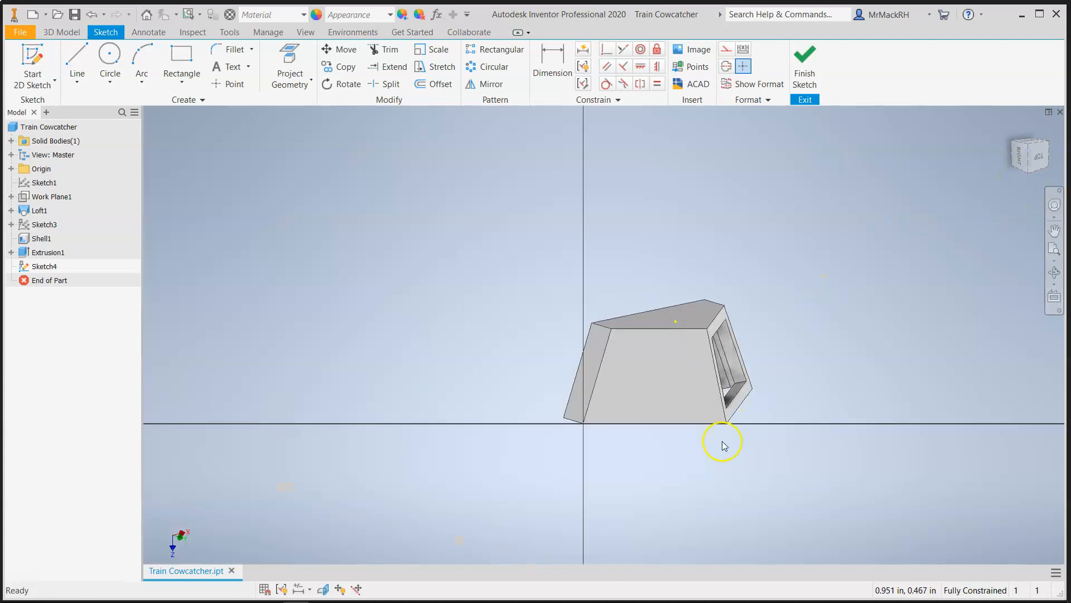
scroll(707, 488, "up", 2)
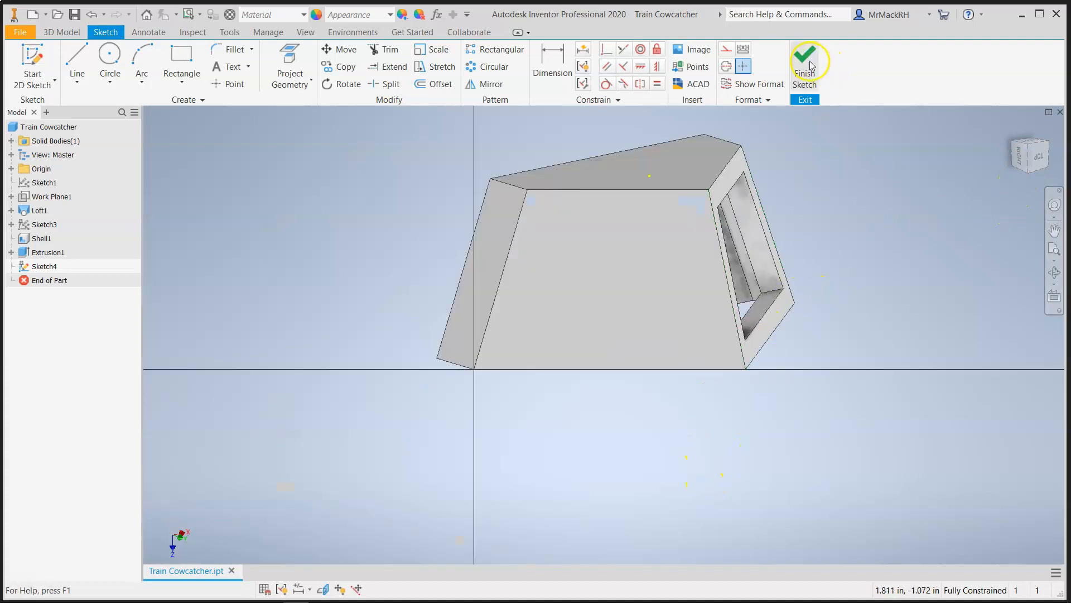
left_click(433, 84)
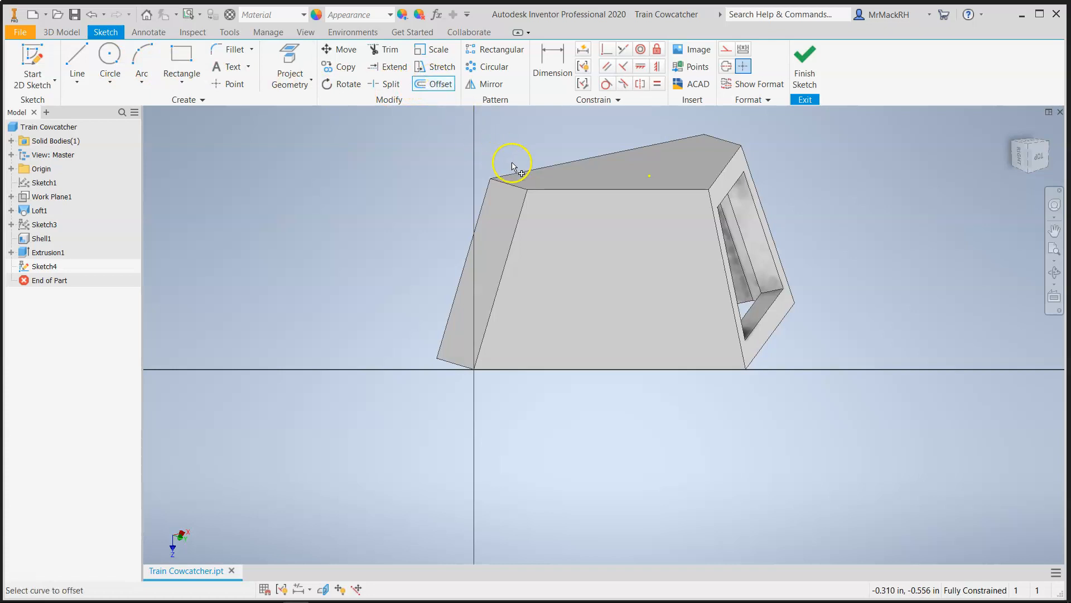
left_click(291, 62)
left_click(626, 289)
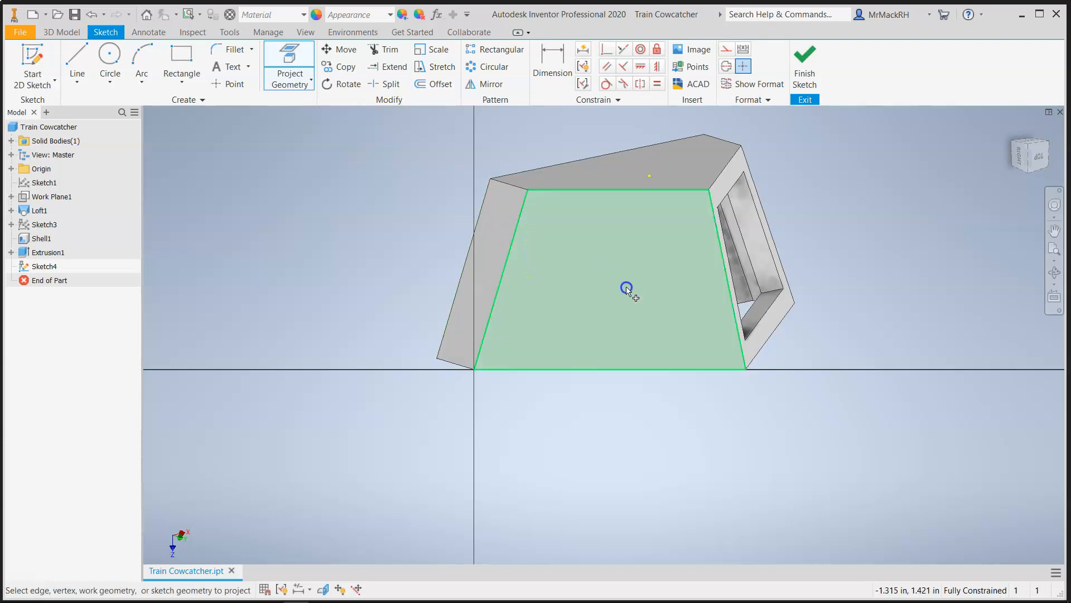
Offset the projected outline of the second slanted face inward by about 0.085 in.
left_click(434, 84)
left_click(553, 191)
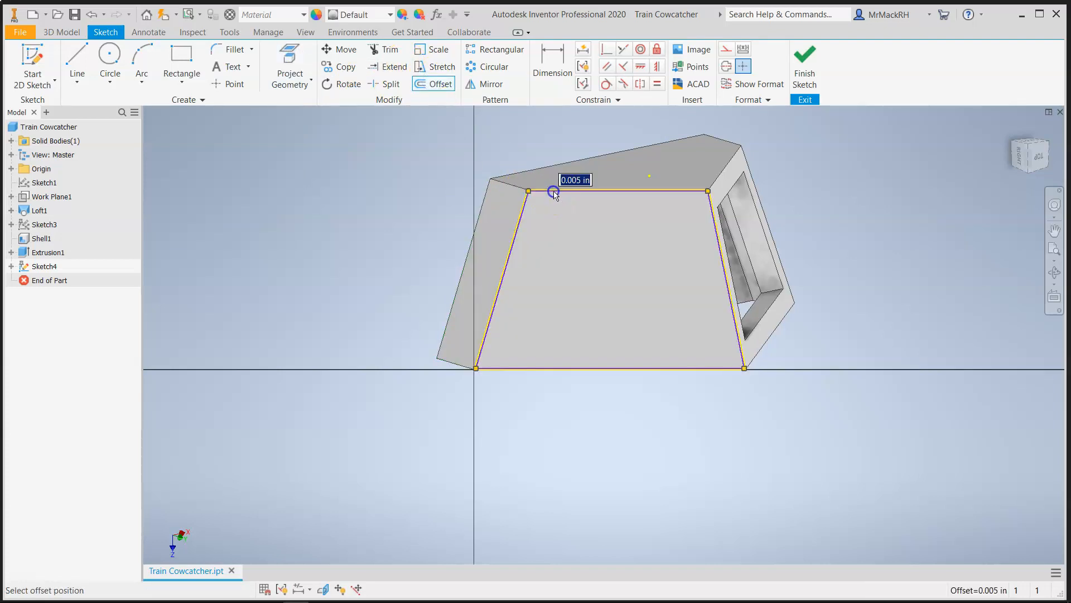
left_click(555, 210)
Dimension the gap between the slanted outer edge and its parallel offset edge as .1 in and finish the sketch.
left_click(552, 61)
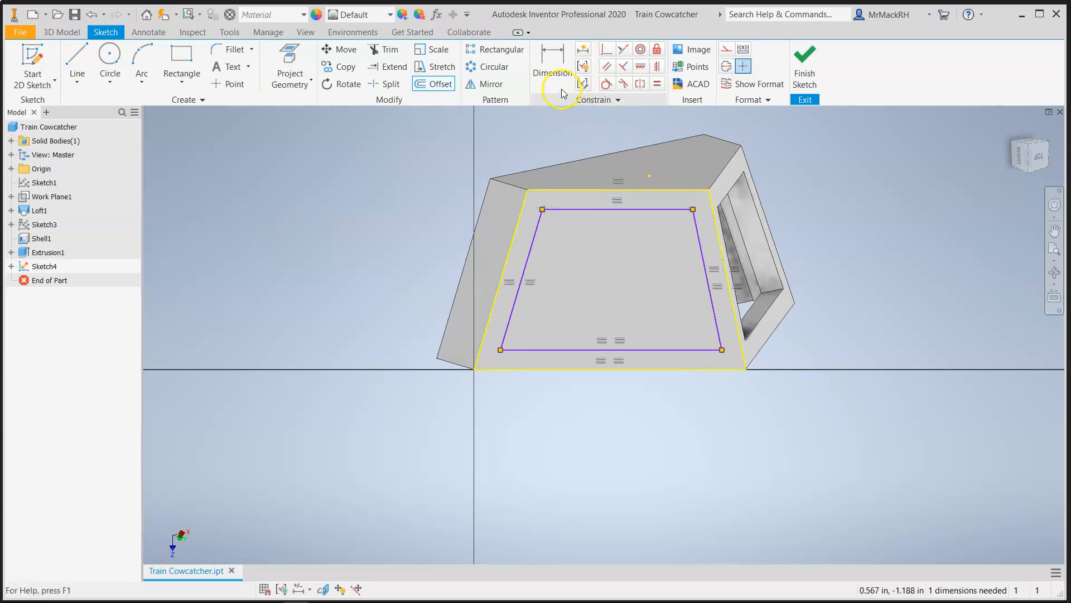
left_click(530, 234)
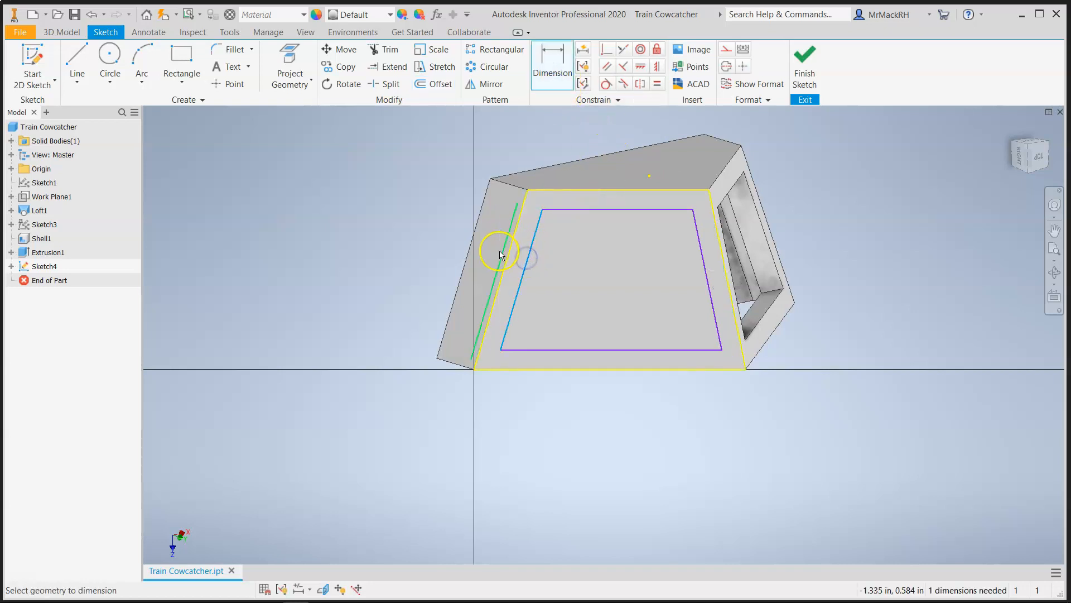
left_click(505, 257)
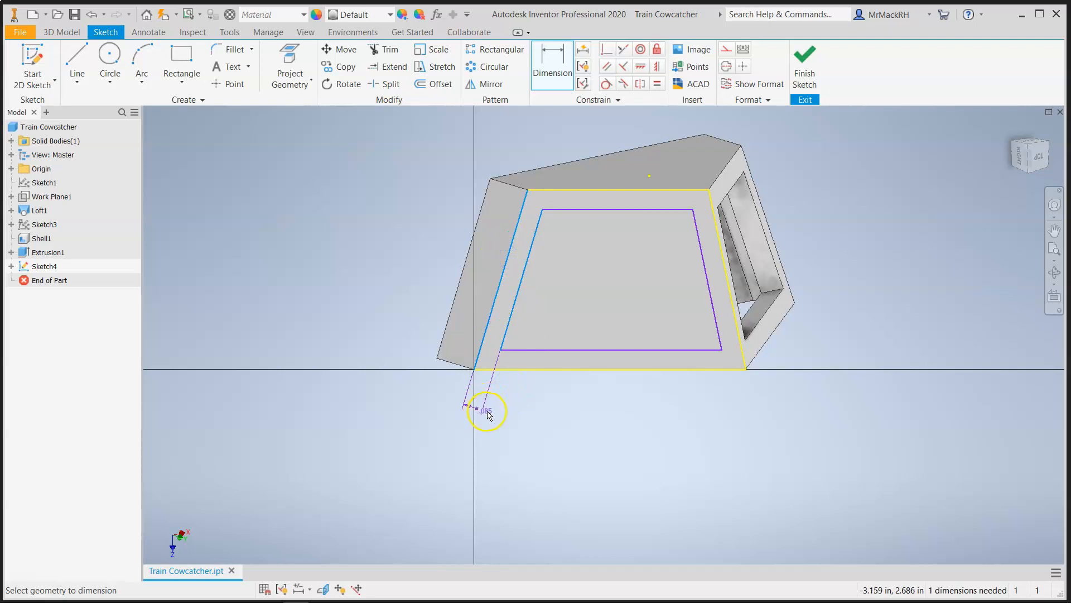
left_click(488, 412)
type(".1")
key("Return")
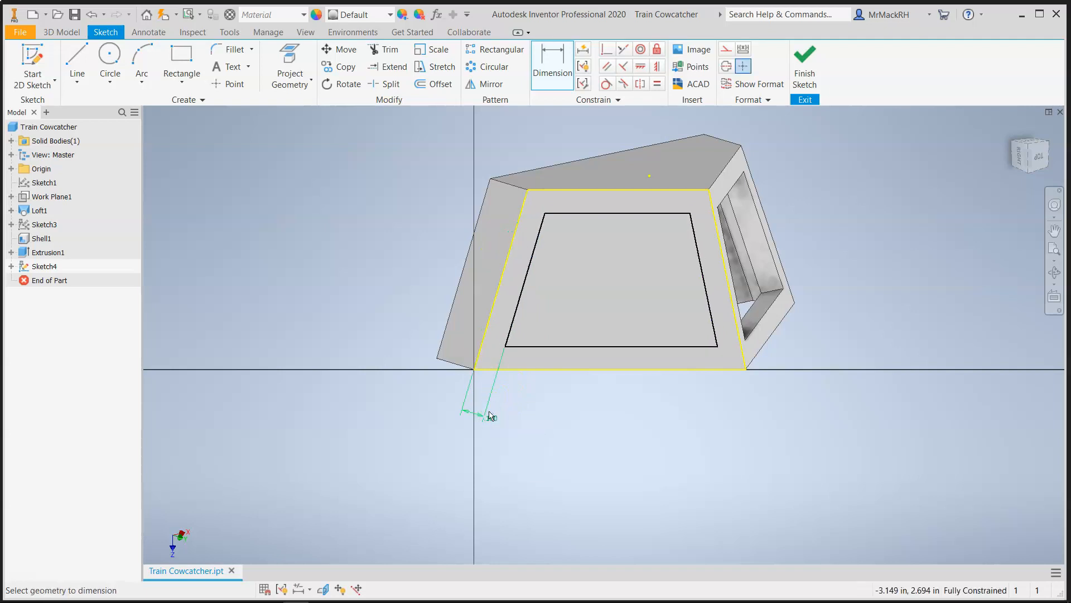
left_click(804, 61)
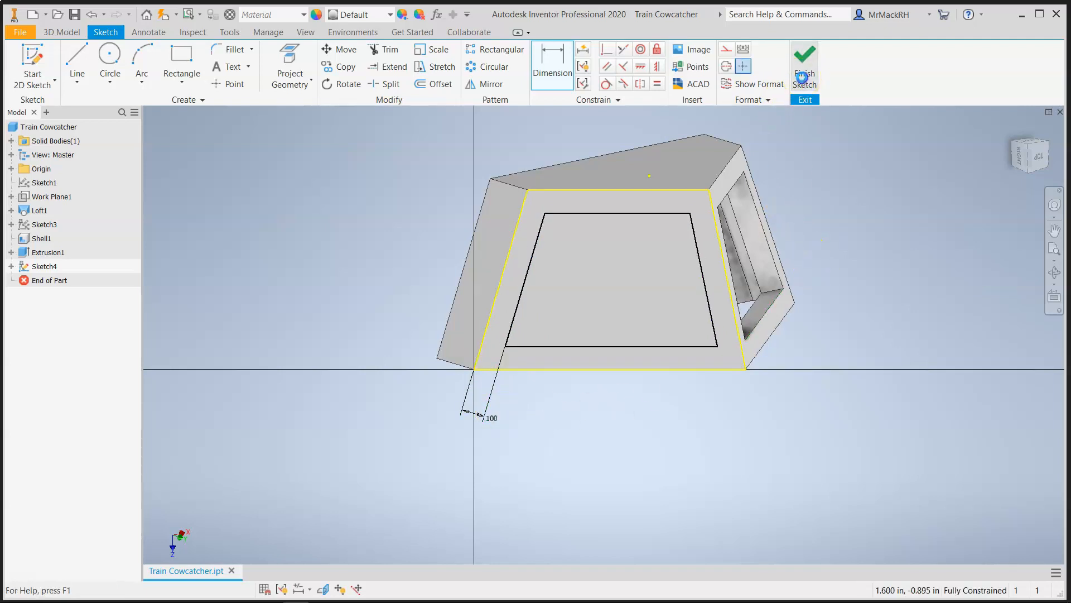
Extrude the inset trapezoid profile on the second slanted face as a cut 0.125 in deep into the shelled body.
left_click(78, 71)
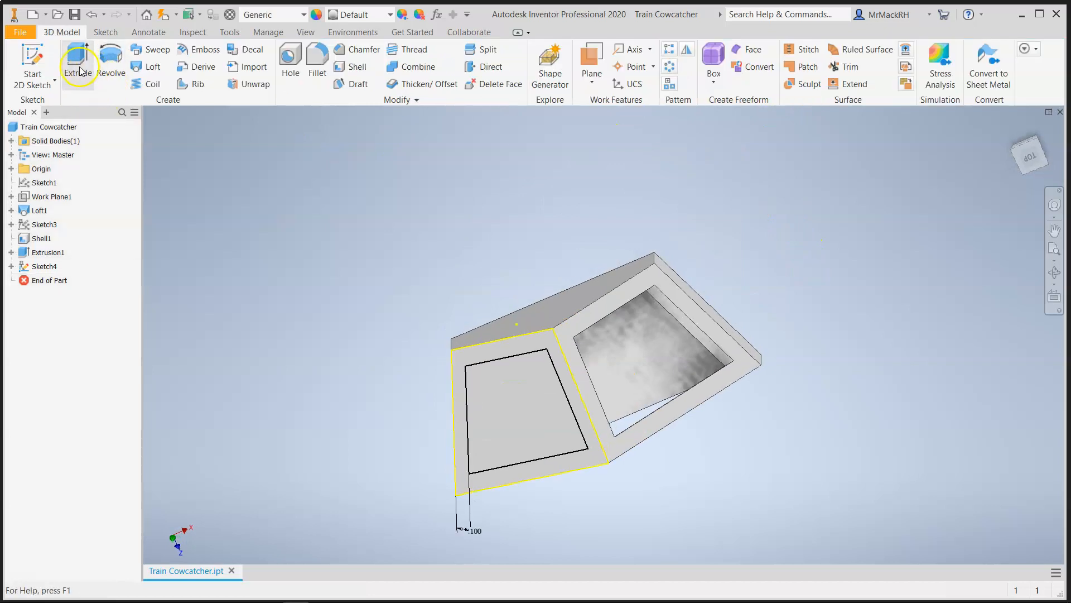
left_click(164, 226)
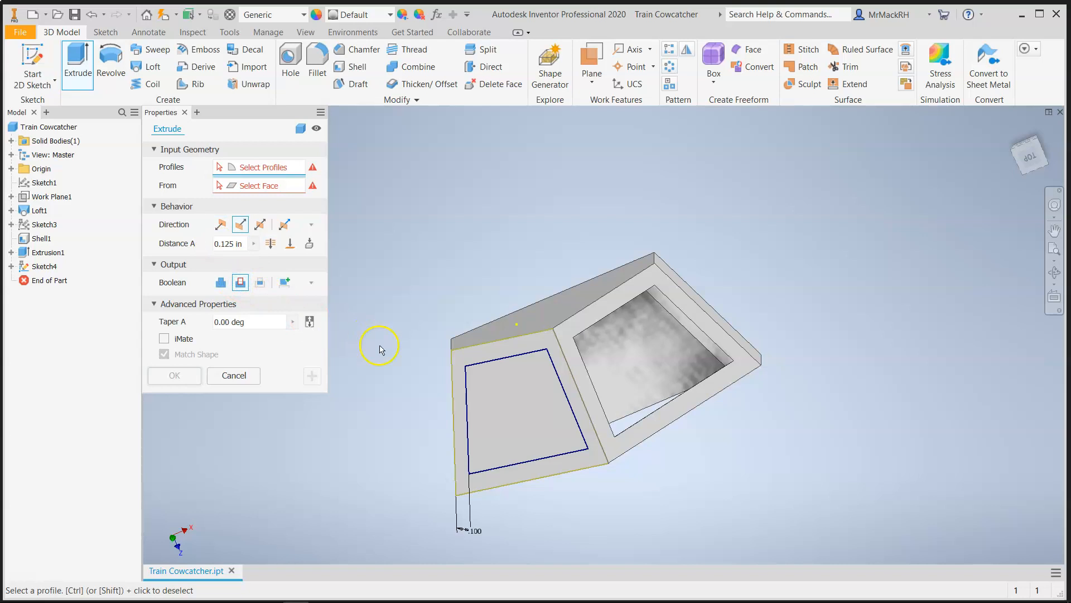
left_click(527, 420)
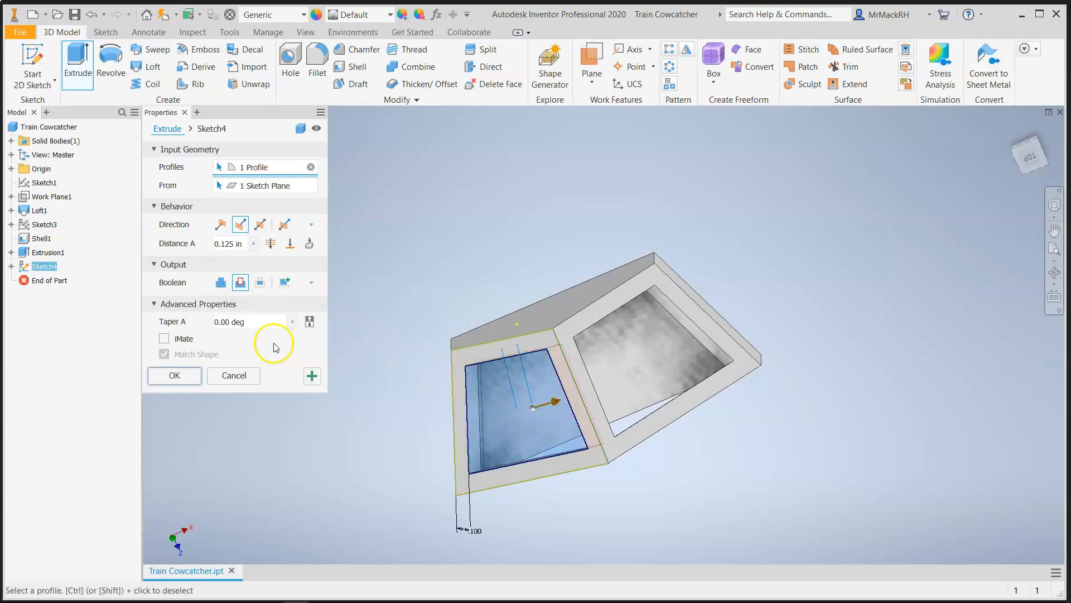
left_click(170, 377)
Check the cow catcher drawing for the peg layout and create a sketch on the large solid trapezoidal face opposite the windows.
middle_click_drag(962, 136, 648, 239, "shift")
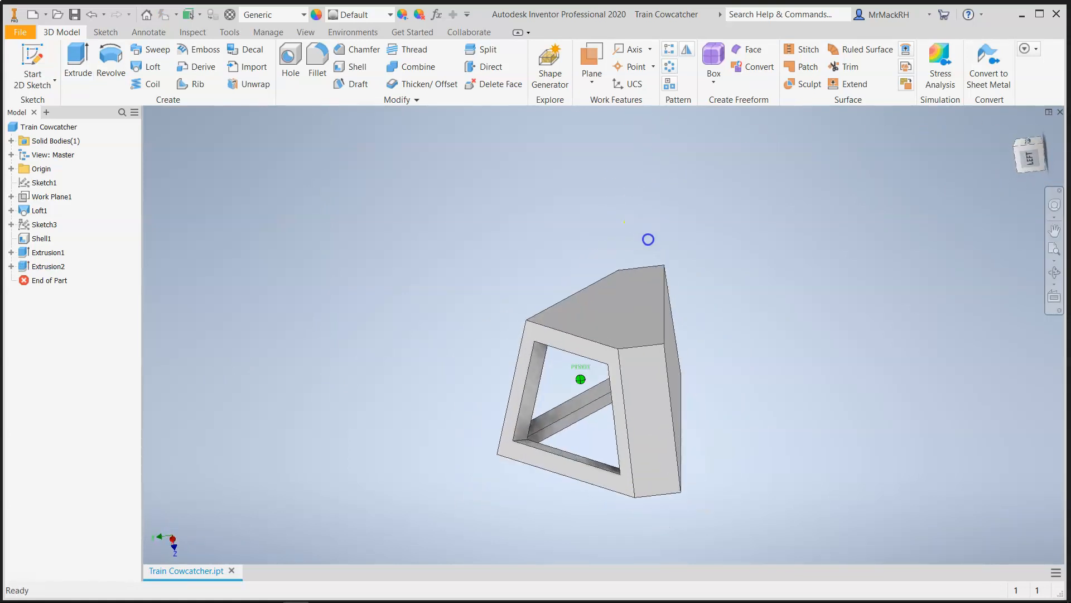
left_click(347, 592)
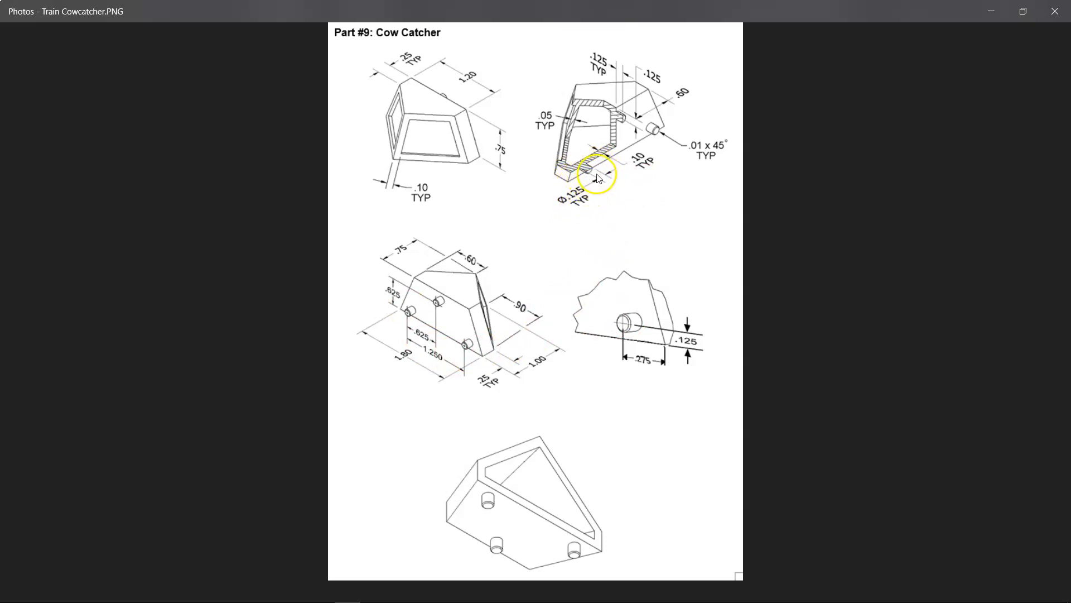
mouse_move(493, 600)
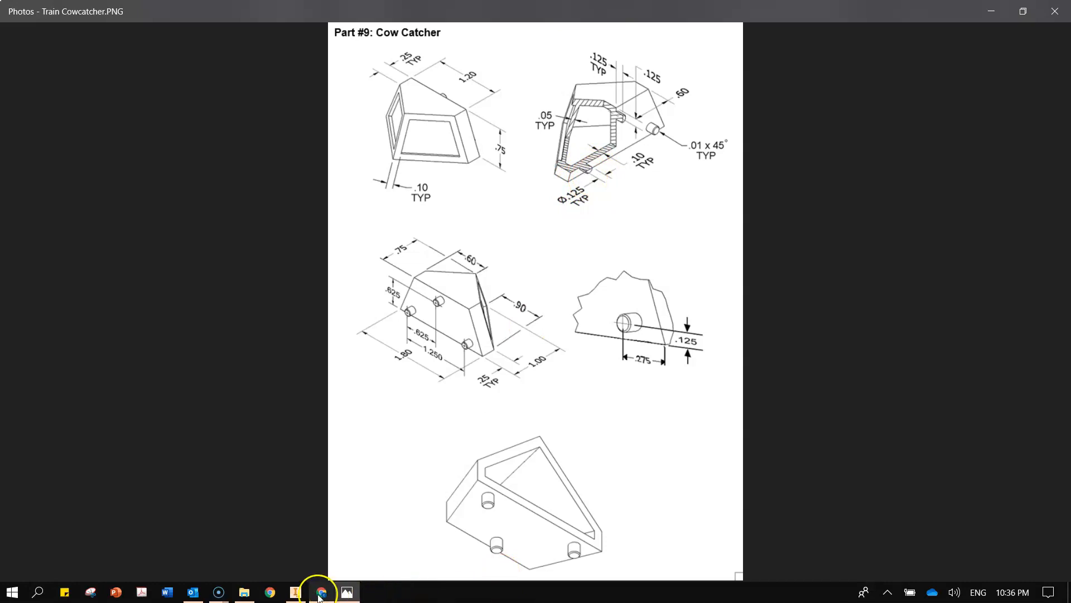
left_click(296, 591)
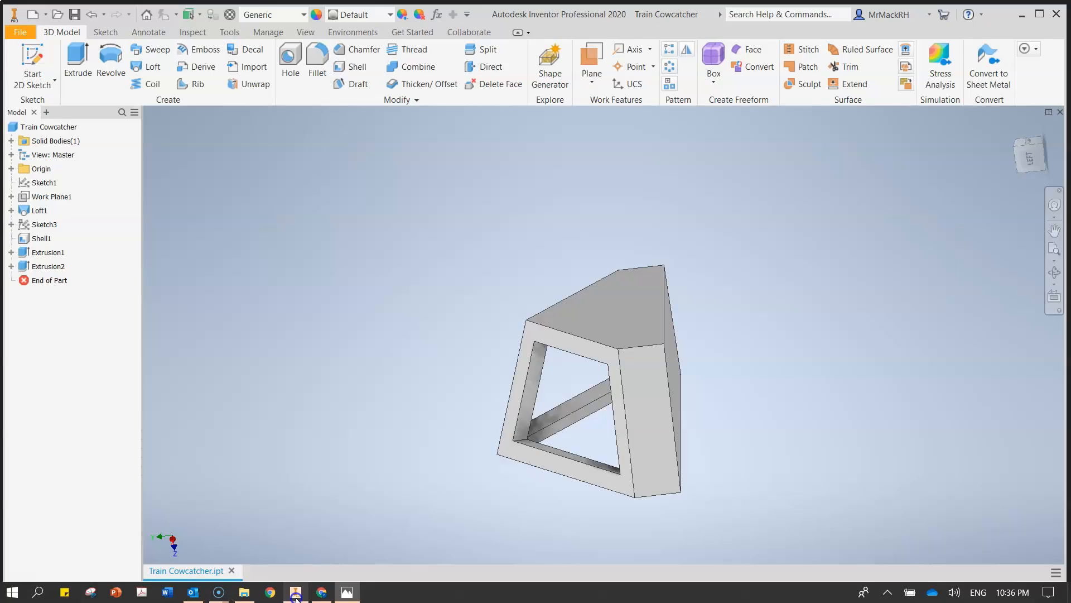
left_click(1032, 159)
left_click(1045, 159)
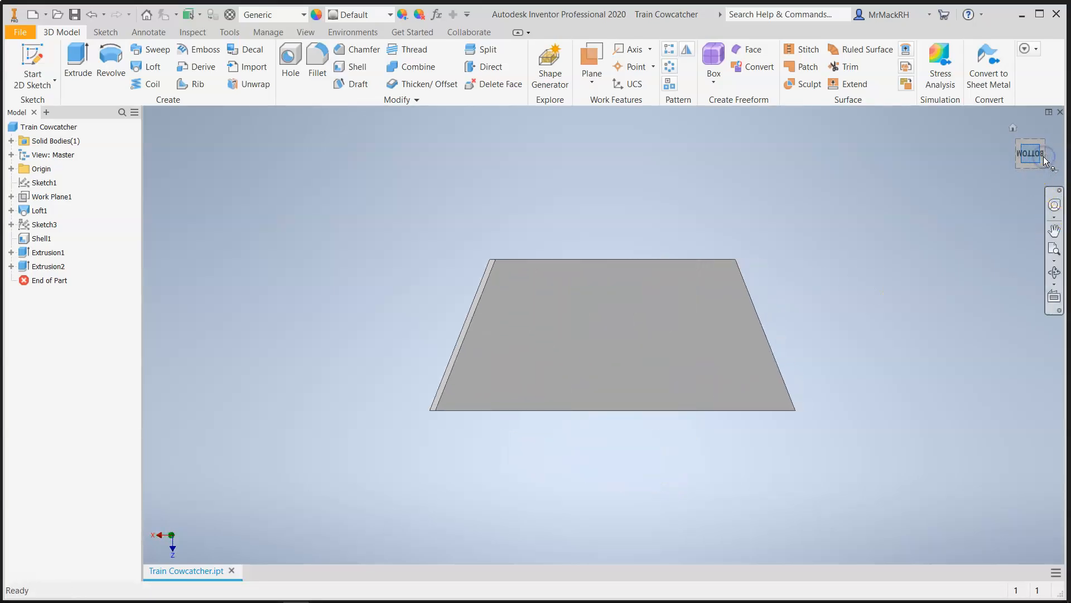
left_click(607, 283)
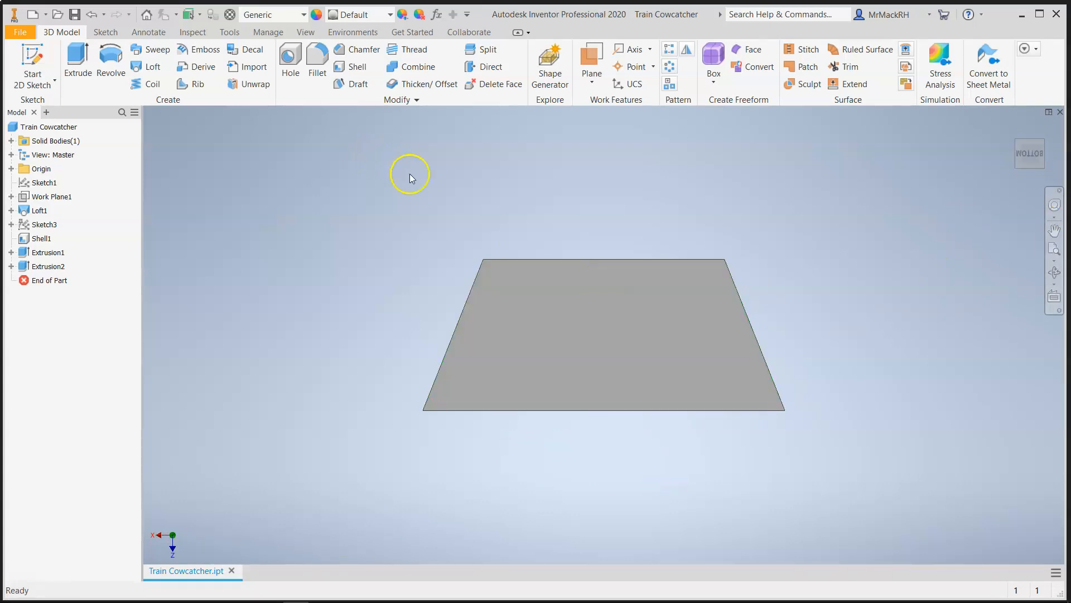
right_click(610, 358)
left_click(611, 395)
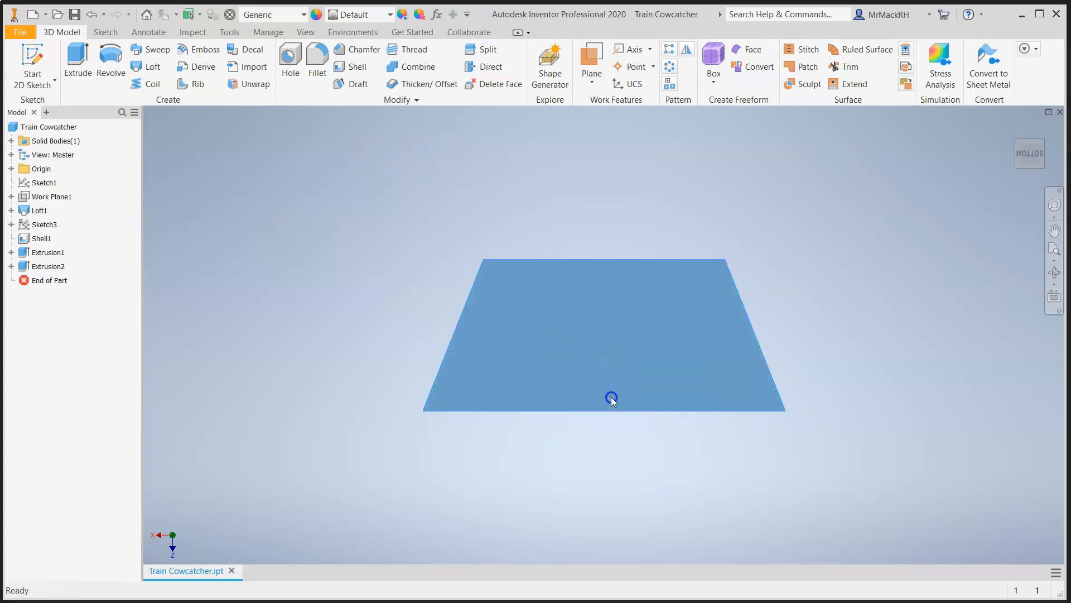
Sketch three separate circles, about 0.1 in in diameter, on the trapezoidal face: two near its long edge and one near its short edge.
left_click(110, 55)
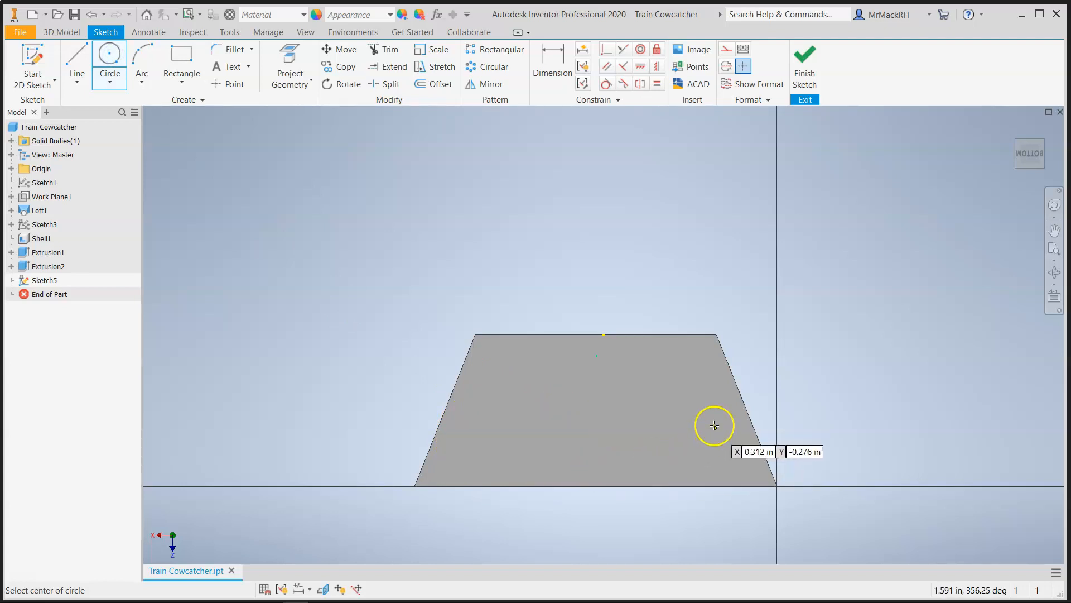
left_click(505, 450)
left_click(507, 440)
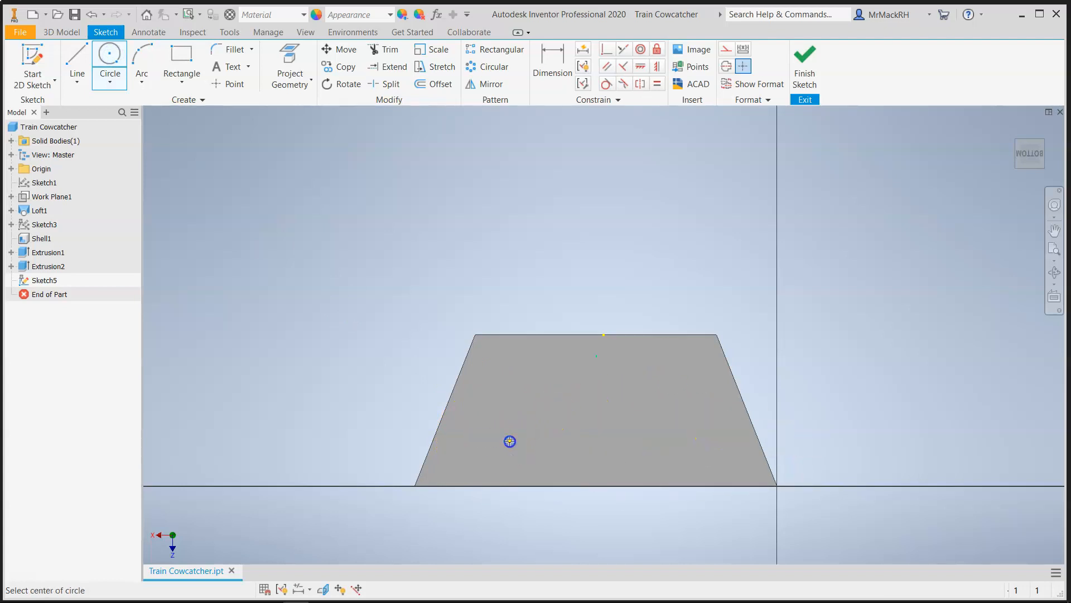
left_click(564, 364)
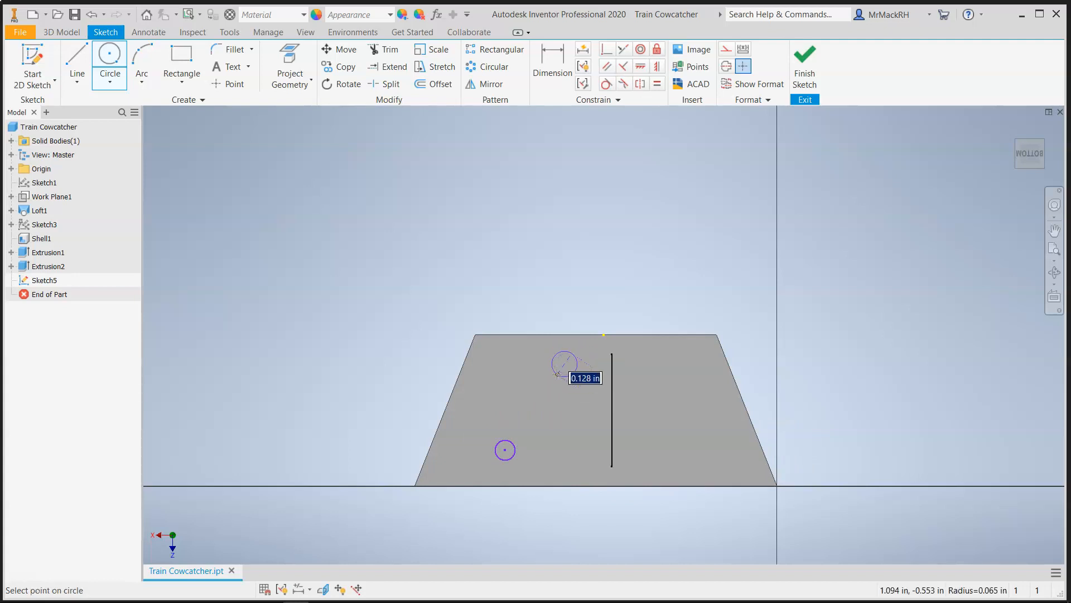
left_click(556, 370)
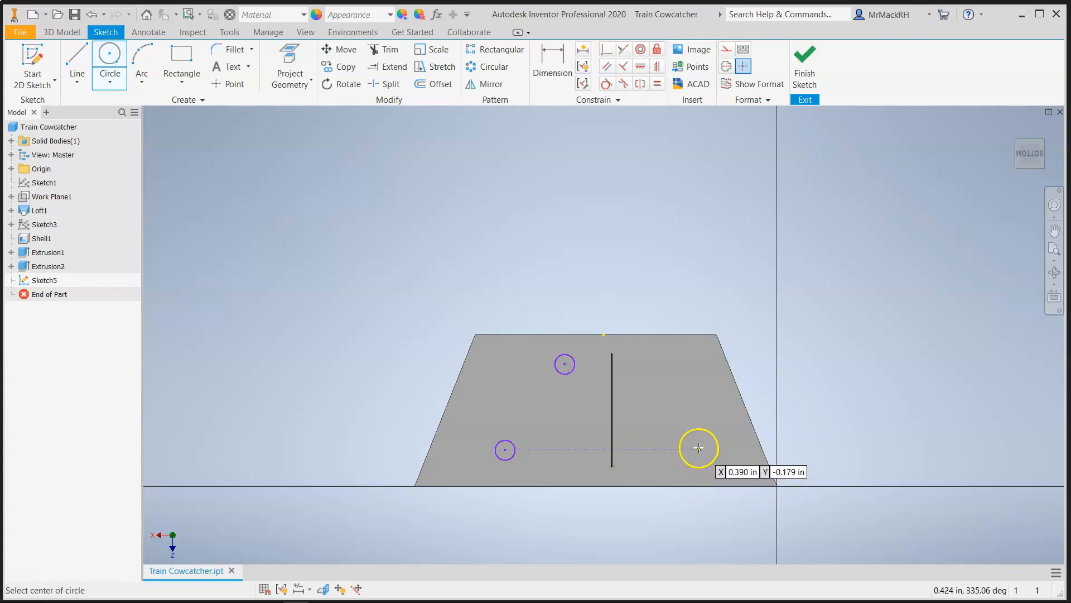
left_click(702, 447)
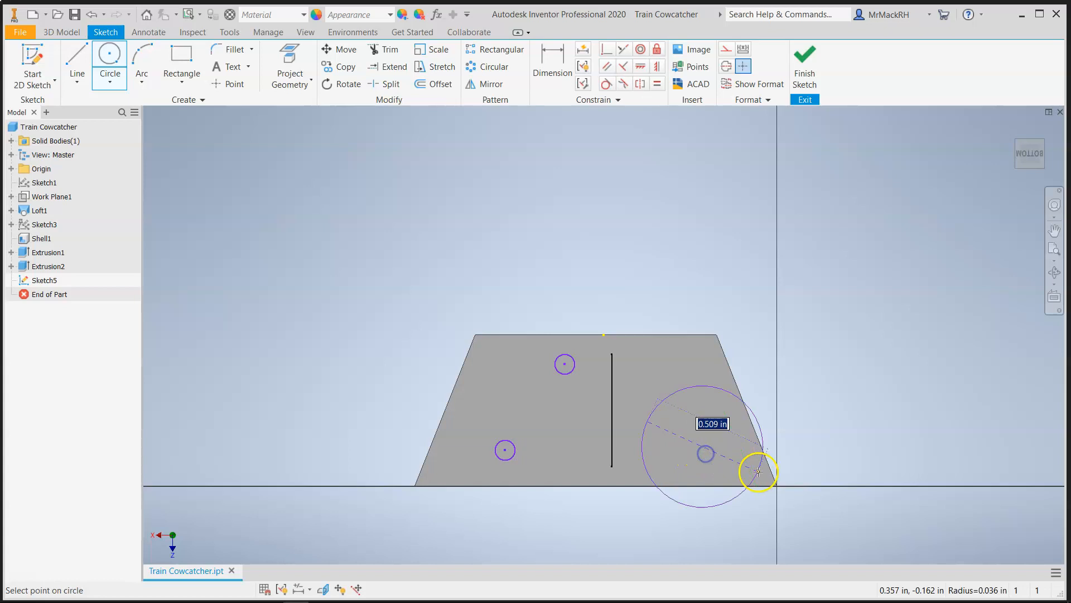
left_click(707, 458)
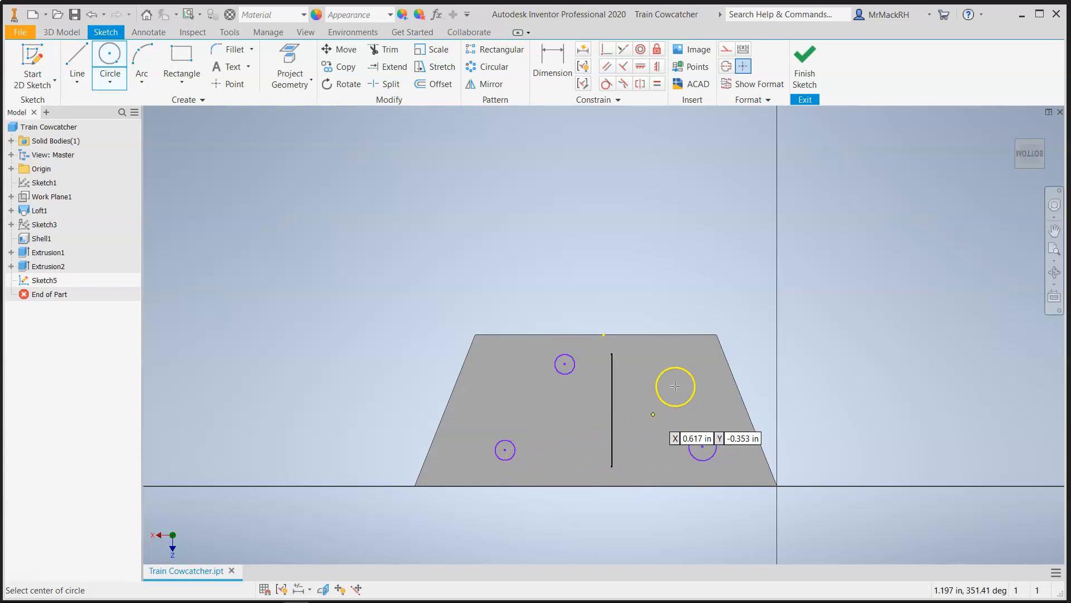
Dimension the diameter of each of the three circles as .125 in.
left_click(545, 72)
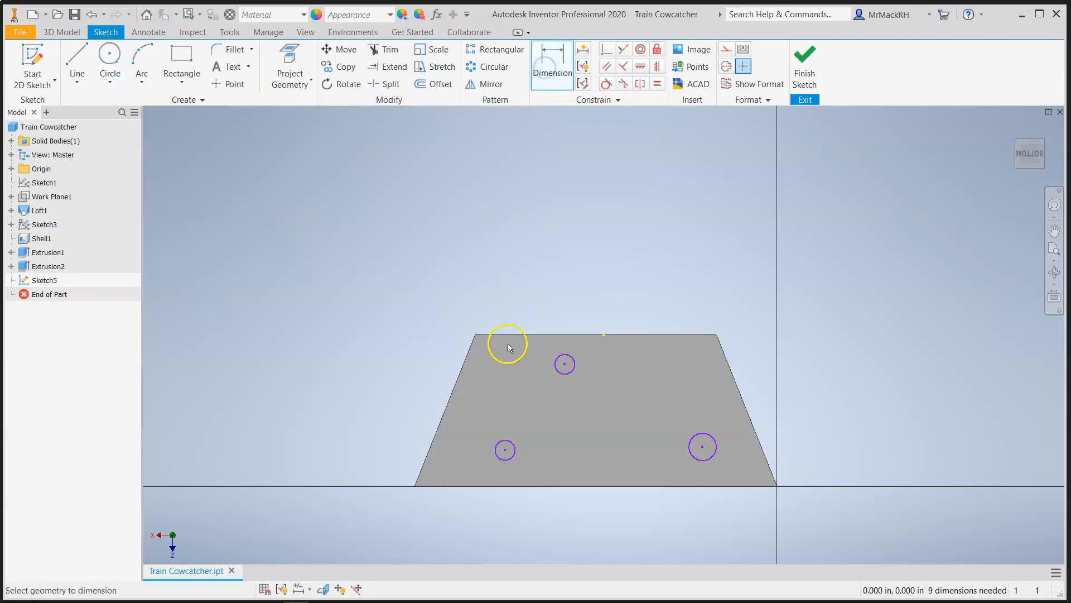
left_click(395, 409)
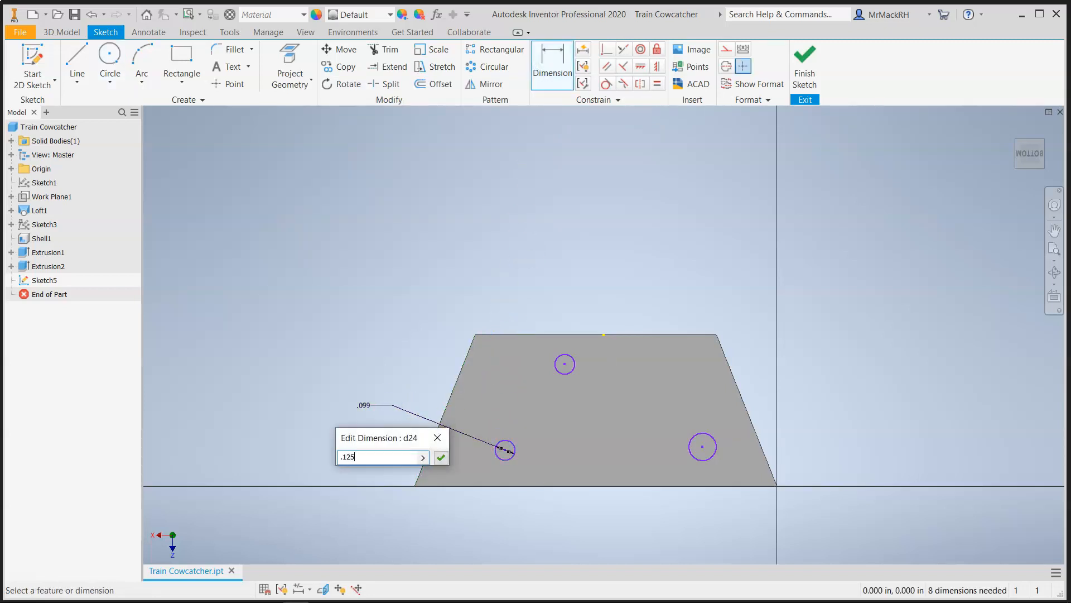
key("Return")
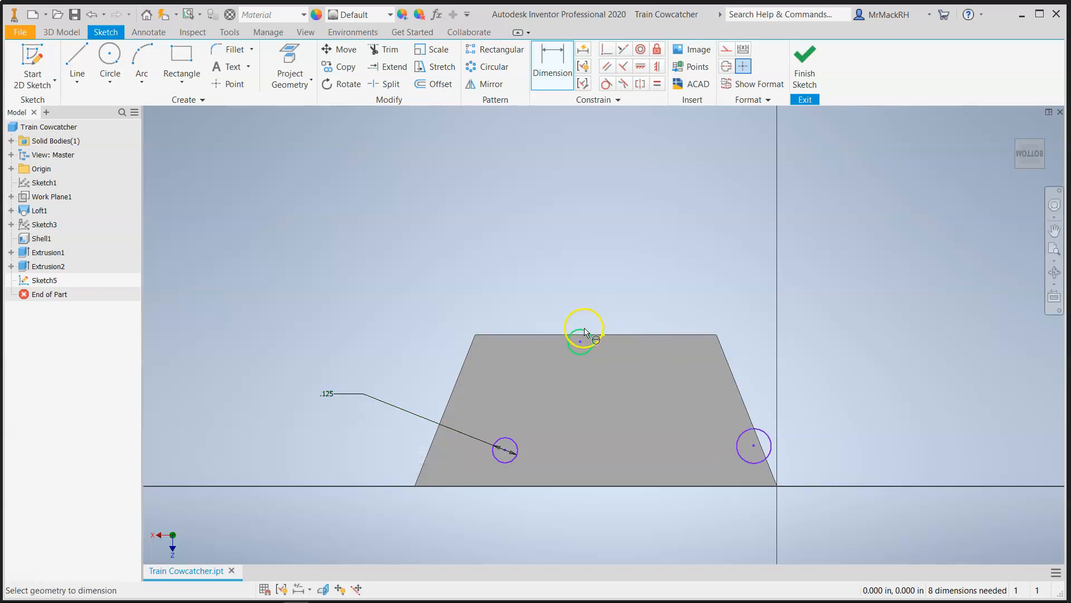
left_click(586, 289)
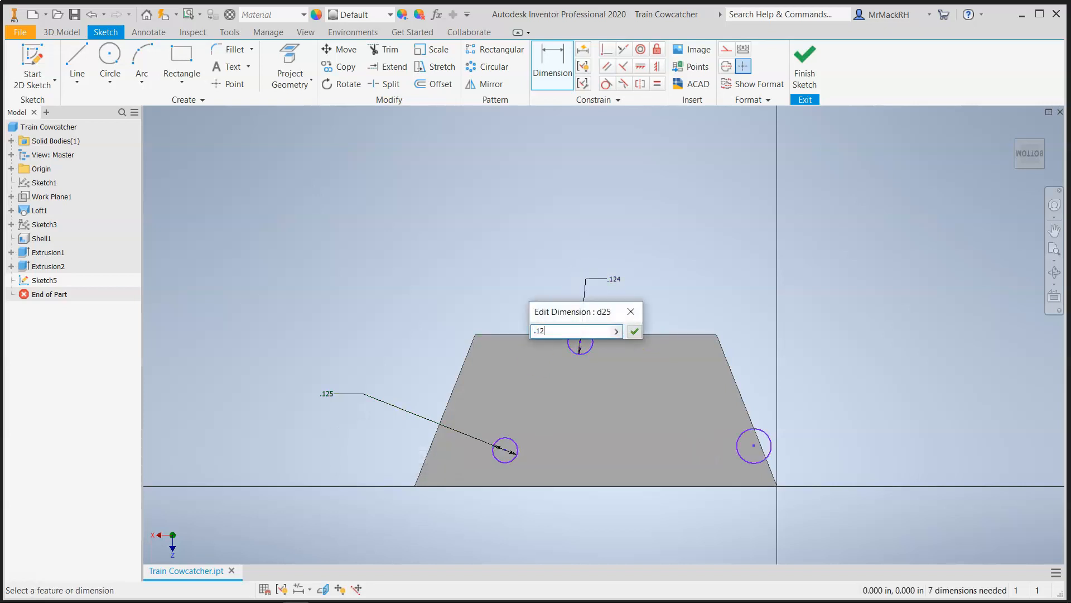
key("Return")
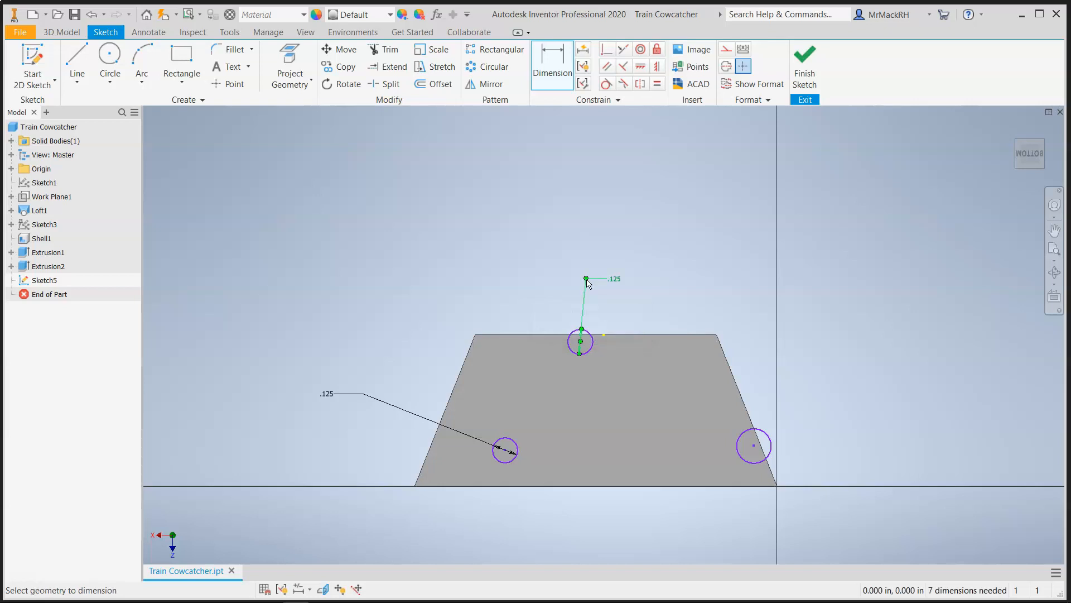
left_click(763, 435)
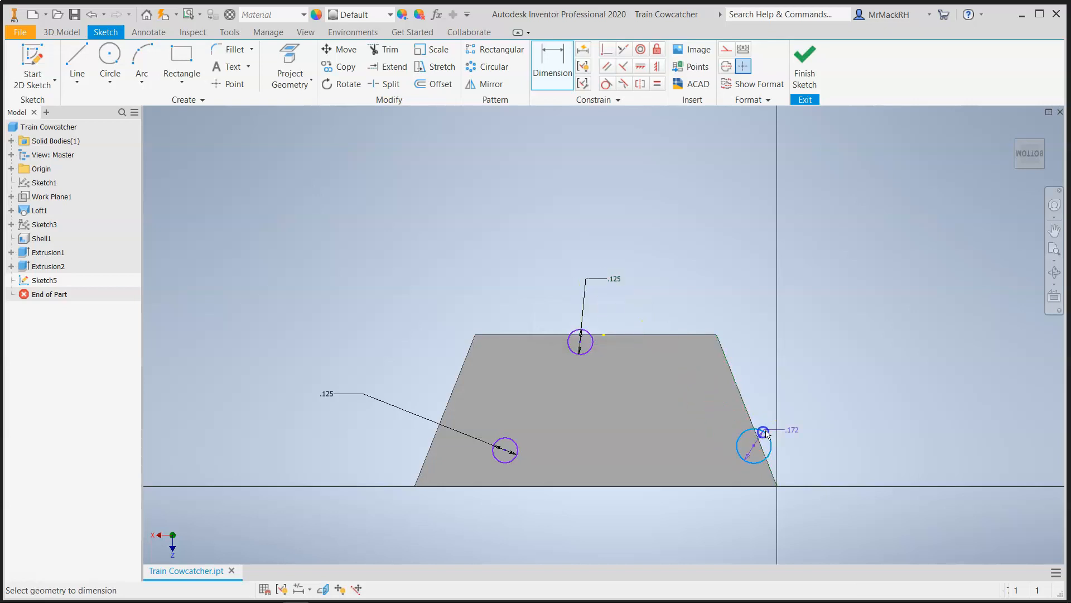
left_click(824, 424)
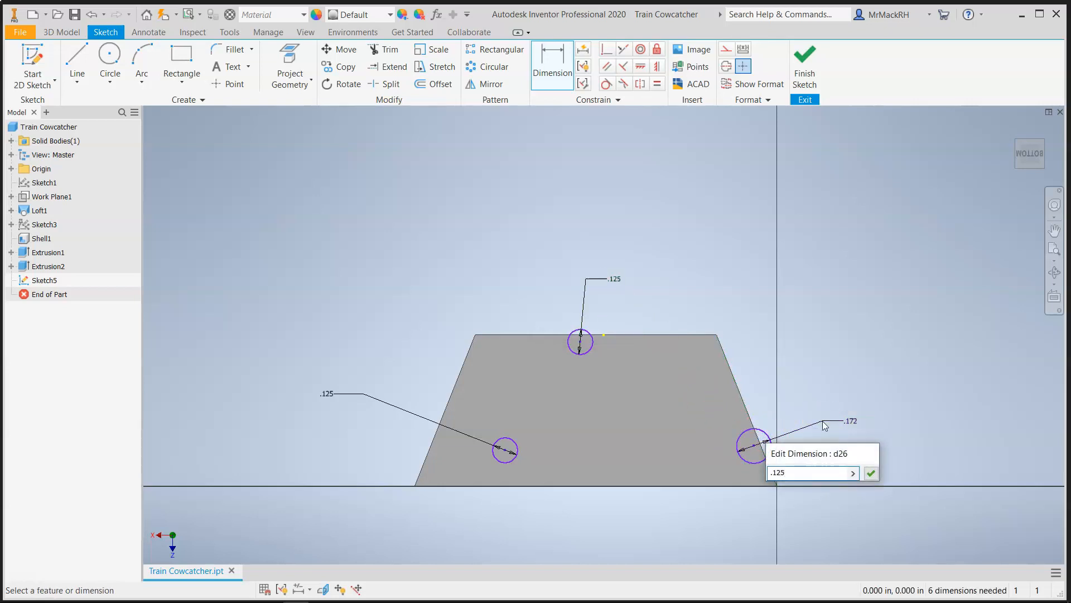
type(".125")
key("Return")
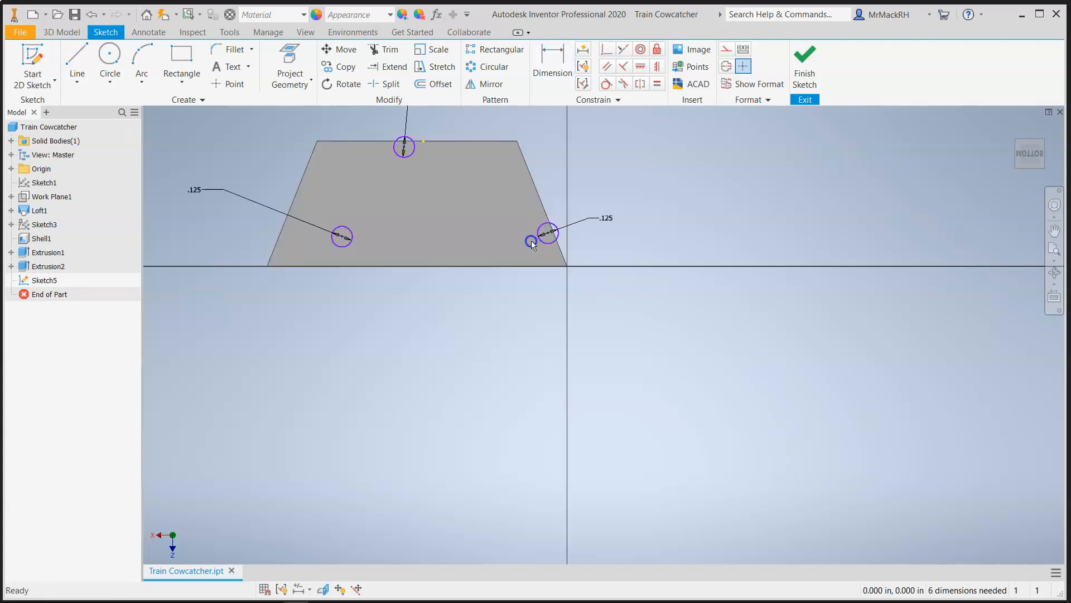
Move the circle nearest the origin corner fully onto the face and dimension its centre .125 in from the long edge, per the drawing.
left_click_drag(532, 244, 525, 245)
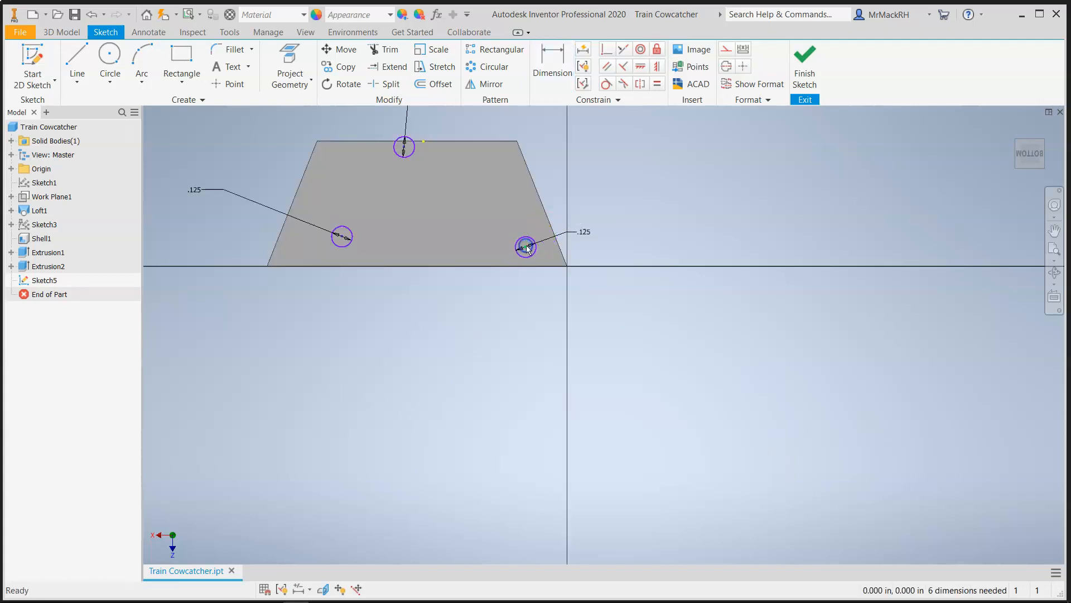
left_click(552, 60)
left_click(569, 268)
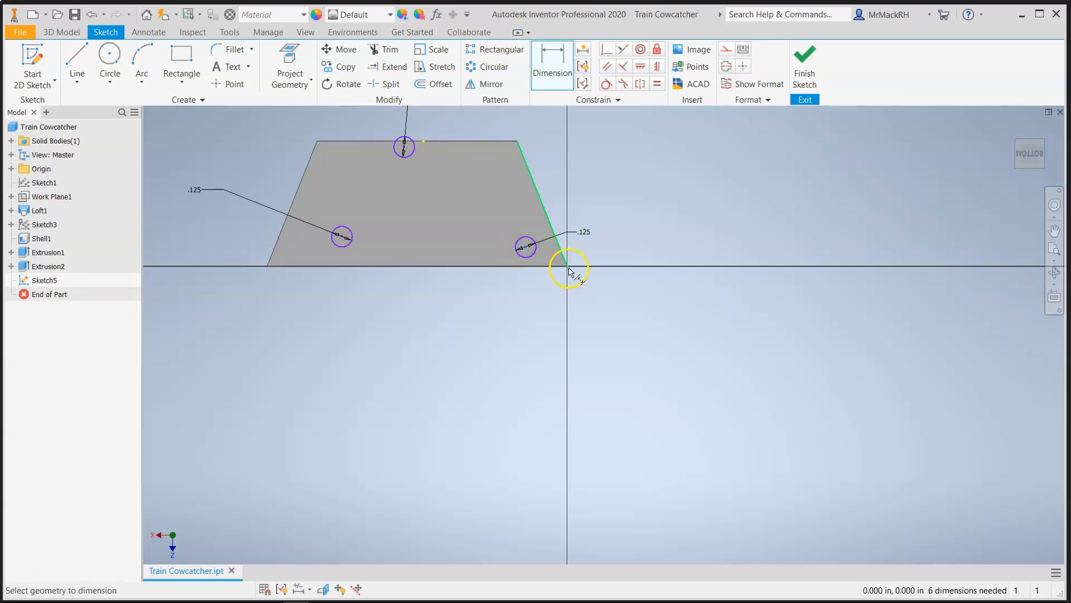
left_click(572, 281)
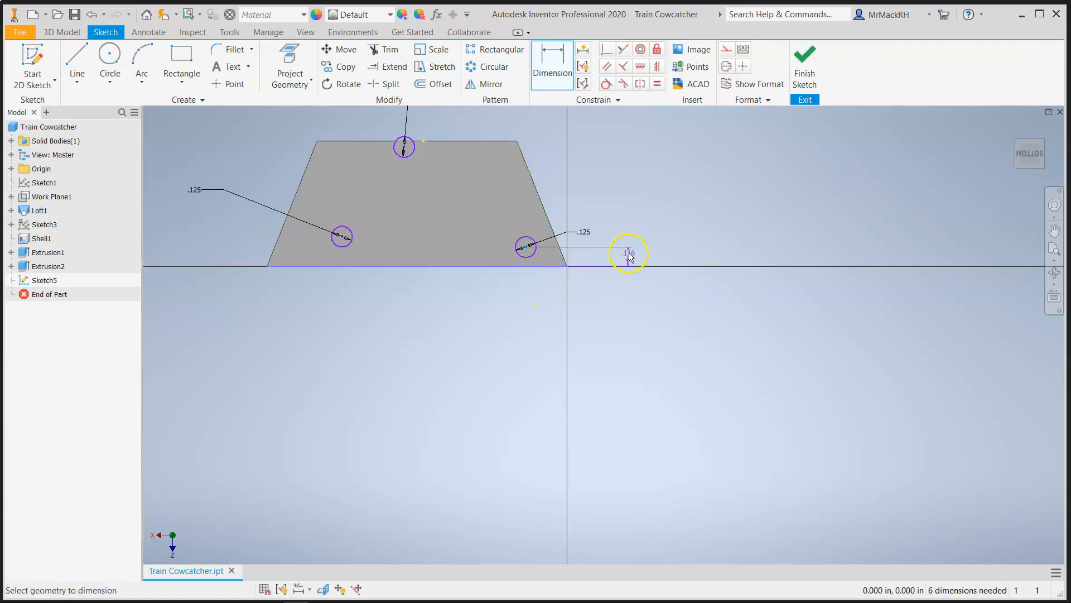
left_click(625, 254)
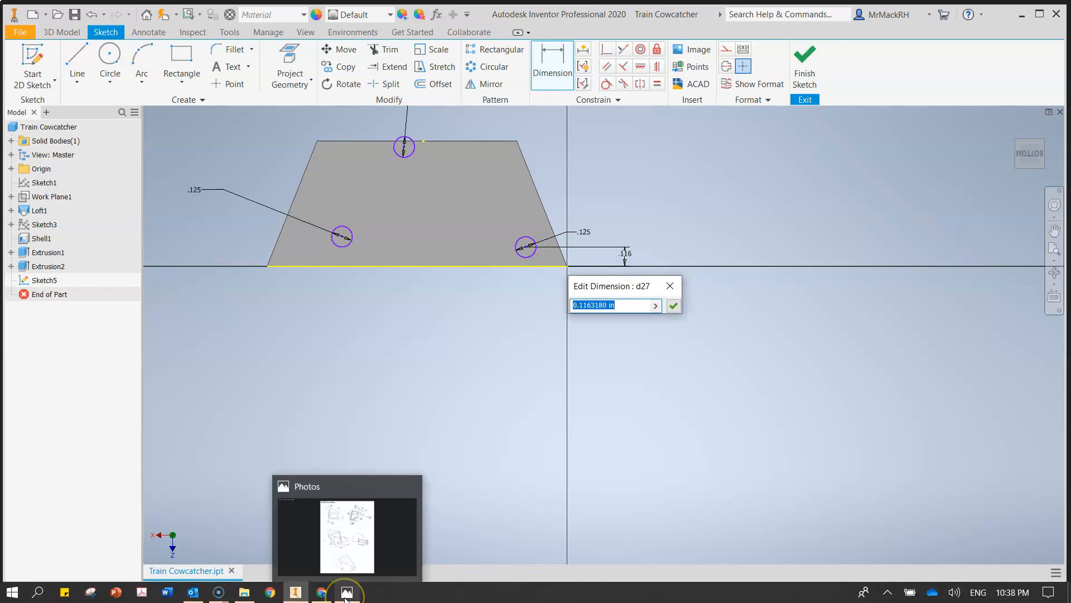
left_click(345, 596)
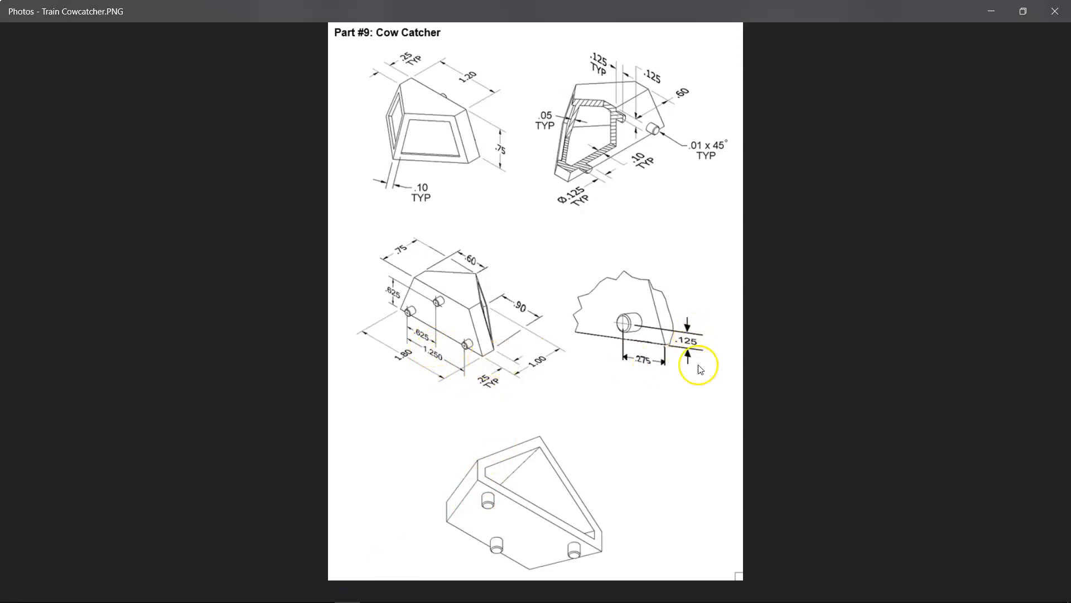
mouse_move(319, 597)
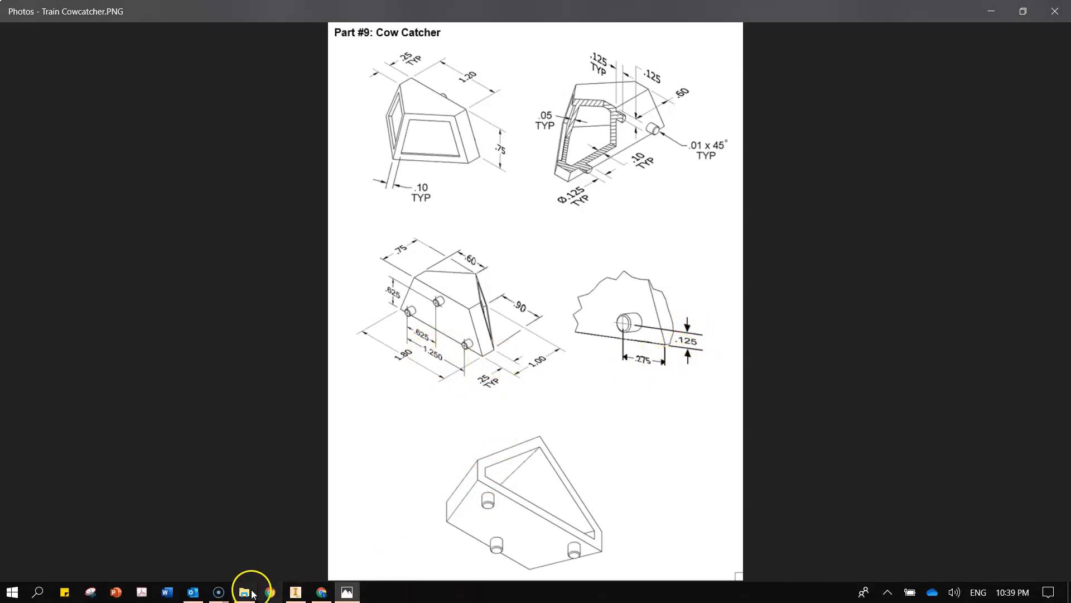
left_click(296, 593)
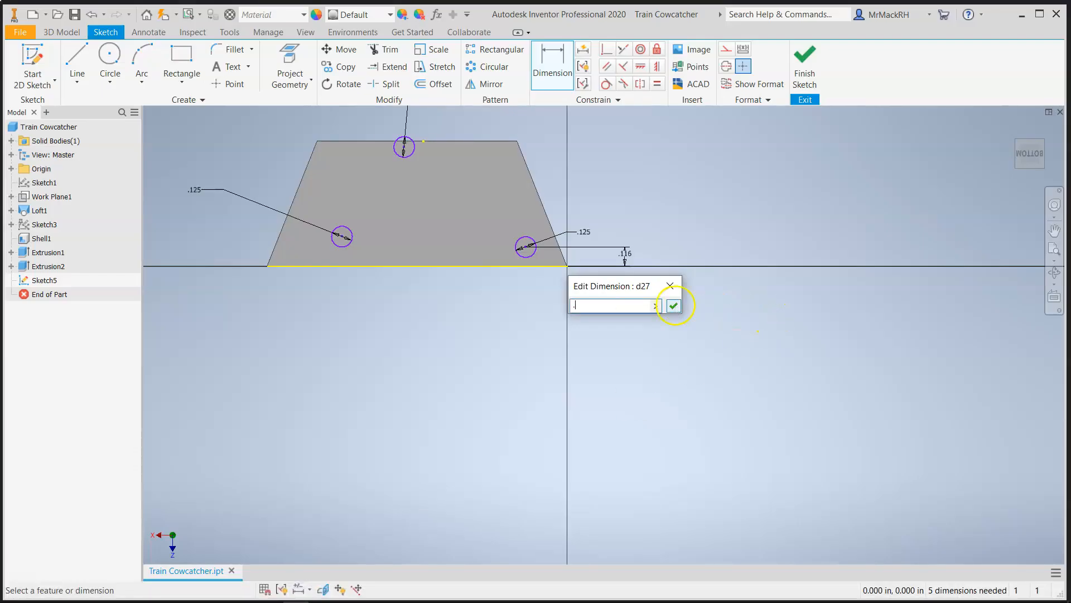
left_click(674, 305)
Dimension the same circle's centre .275 in horizontally from the origin corner and reposition that dimension outside the face beyond the long edge.
left_click(525, 250)
left_click(566, 267)
left_click(555, 176)
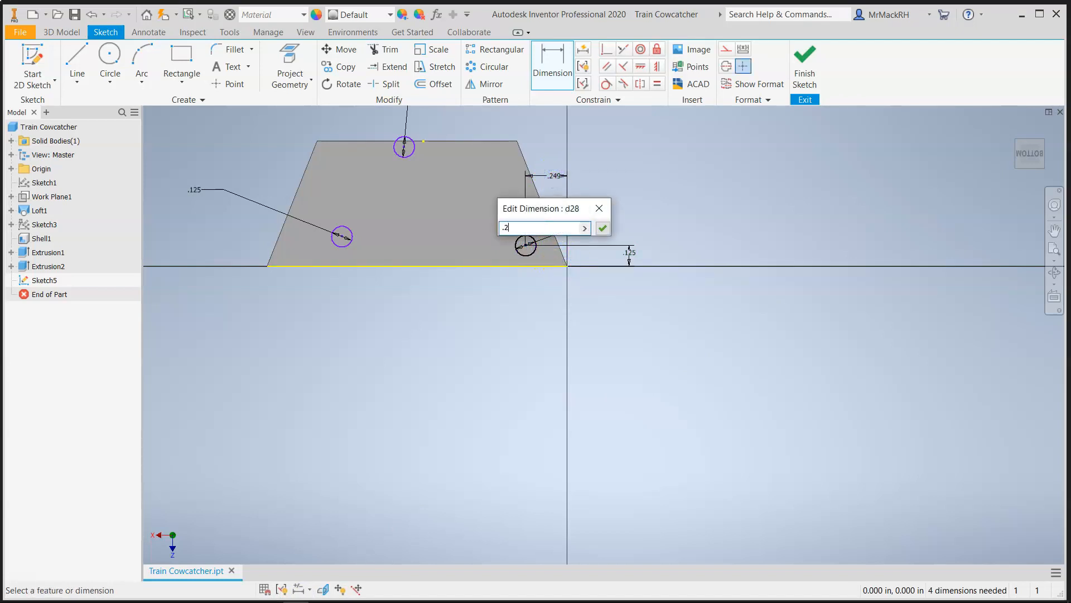
type(".275")
key("Return")
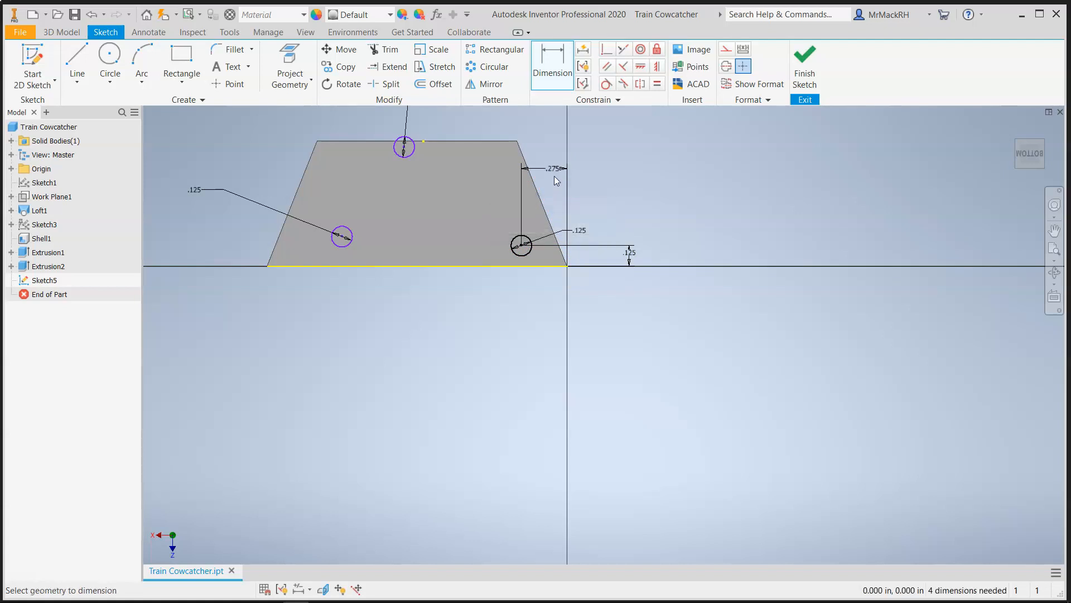
key("Escape")
left_click(556, 169)
left_click_drag(558, 170, 545, 285)
left_click(581, 344)
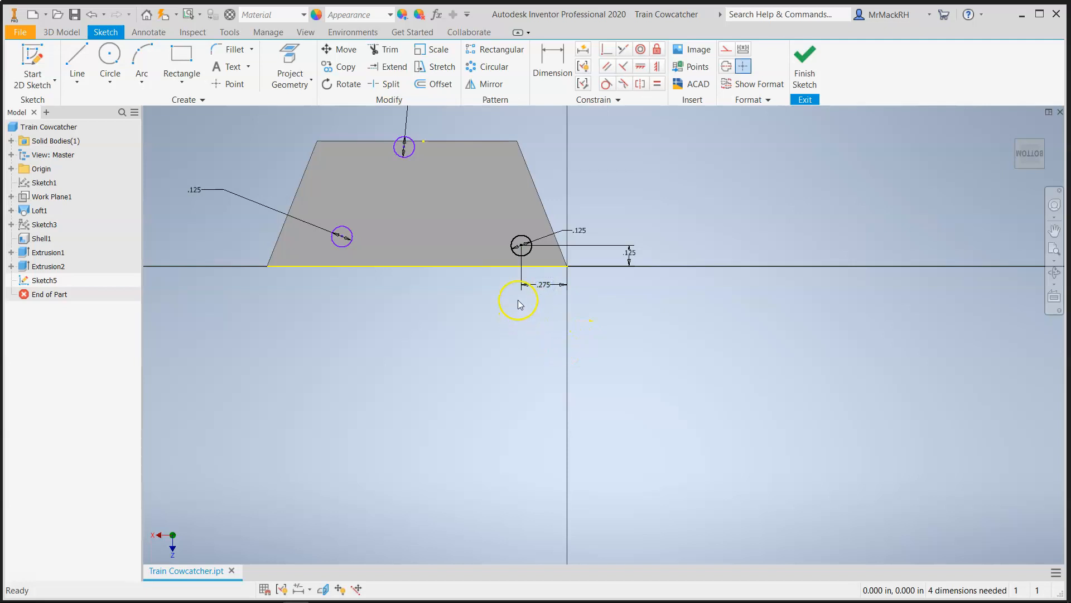
left_click(523, 252)
left_click(582, 269)
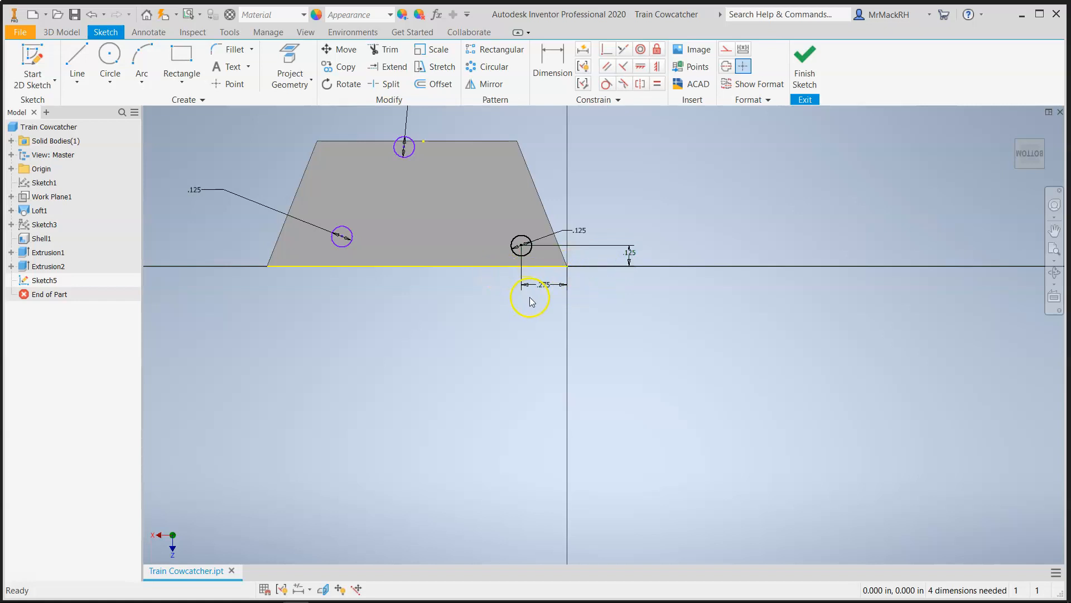
Dimension the centre of the circle near the long edge's far end .125 in from that long edge.
left_click(553, 62)
left_click(344, 237)
left_click(335, 266)
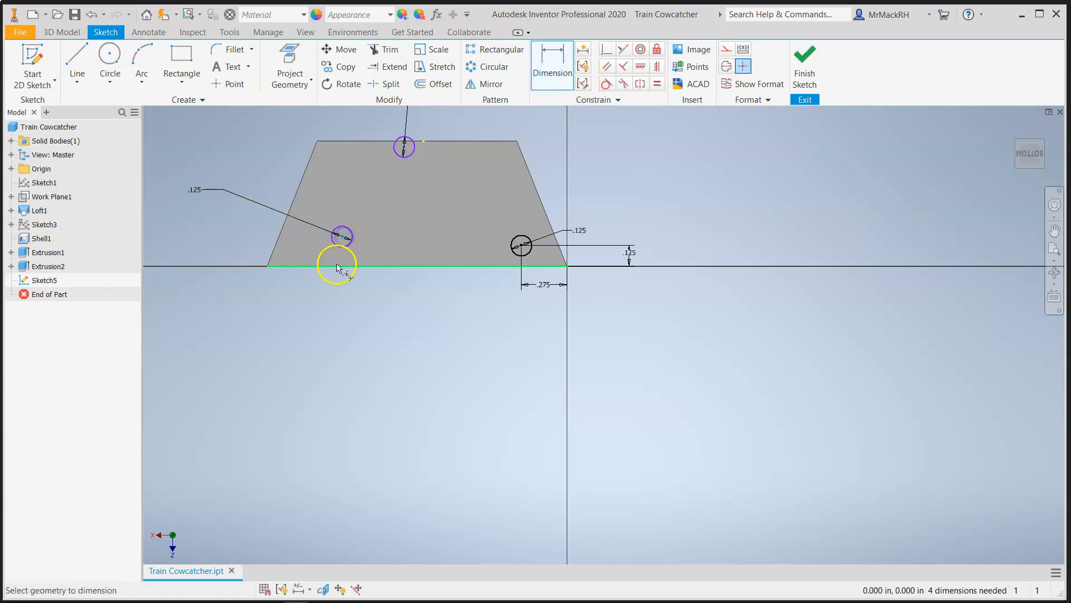
left_click(222, 252)
type(".125")
key("Return")
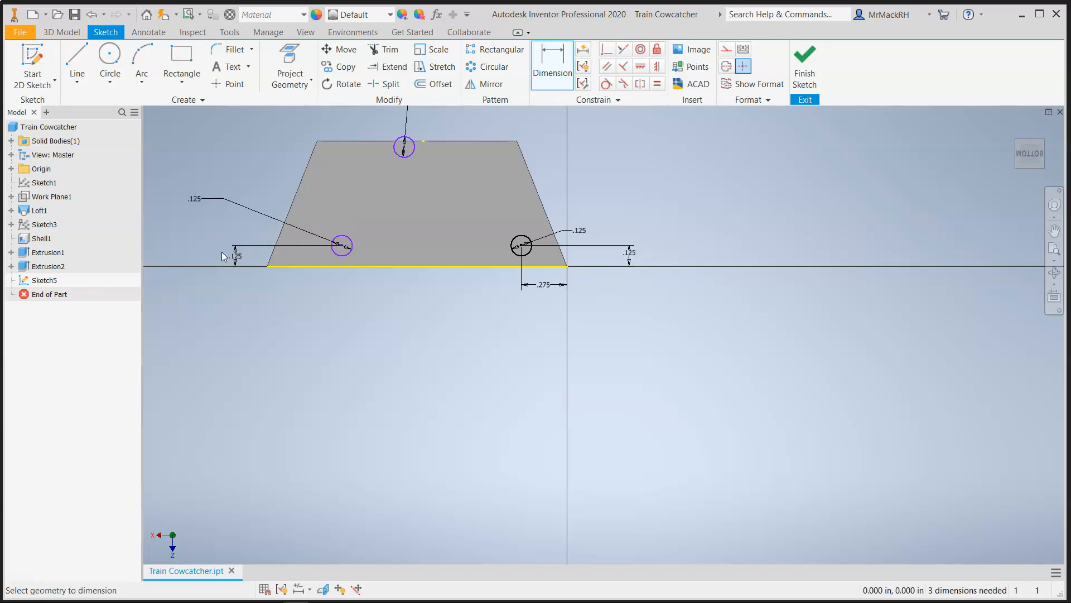
Dimension the same circle's centre .275 in horizontally from the long edge's corner opposite the origin.
left_click(342, 245)
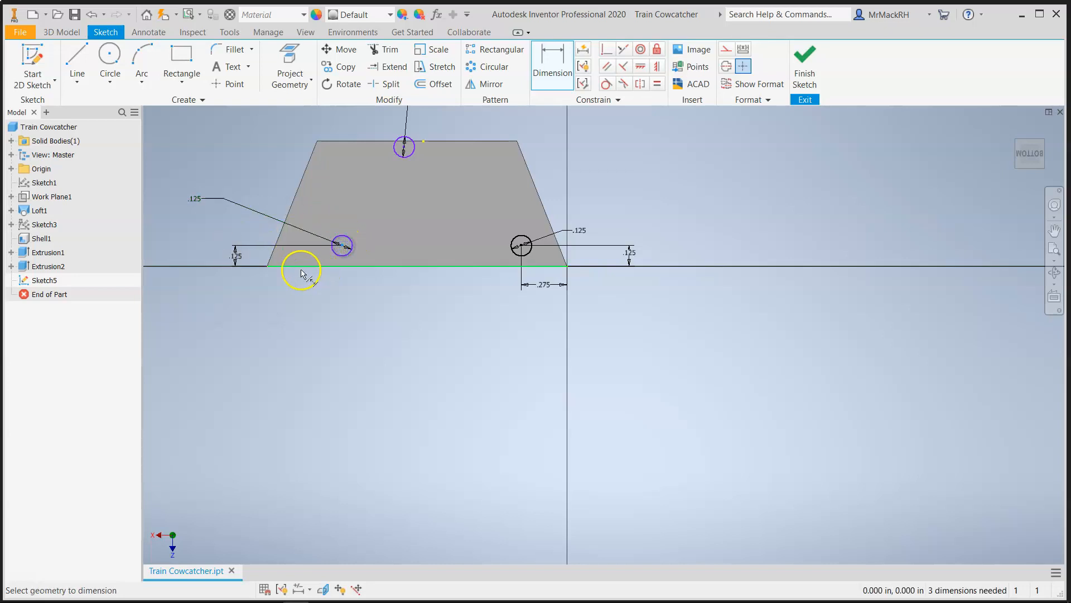
left_click(280, 279)
left_click(290, 295)
type(".275")
key("Return")
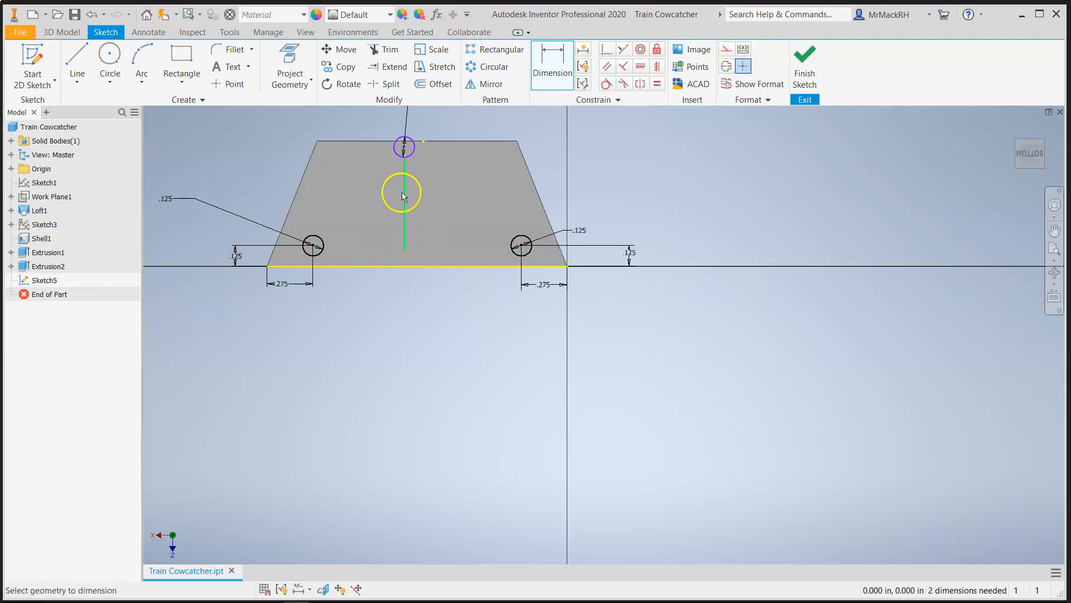
Dimension the centre of the circle near the short edge .625 in from the long edge, per the cow catcher drawing.
left_click(404, 148)
left_click(407, 266)
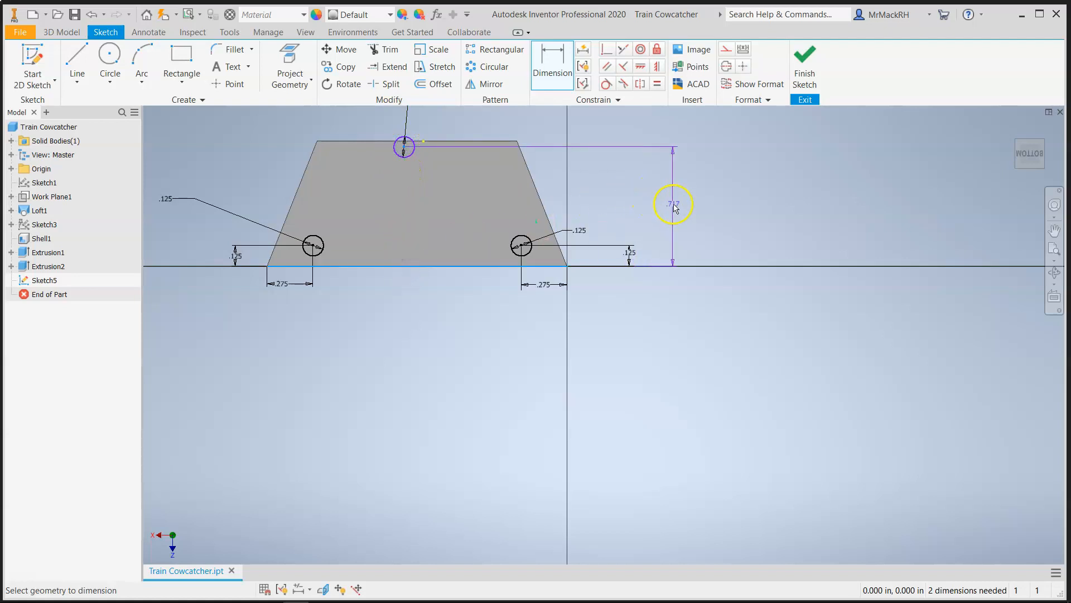
left_click(675, 208)
left_click(348, 592)
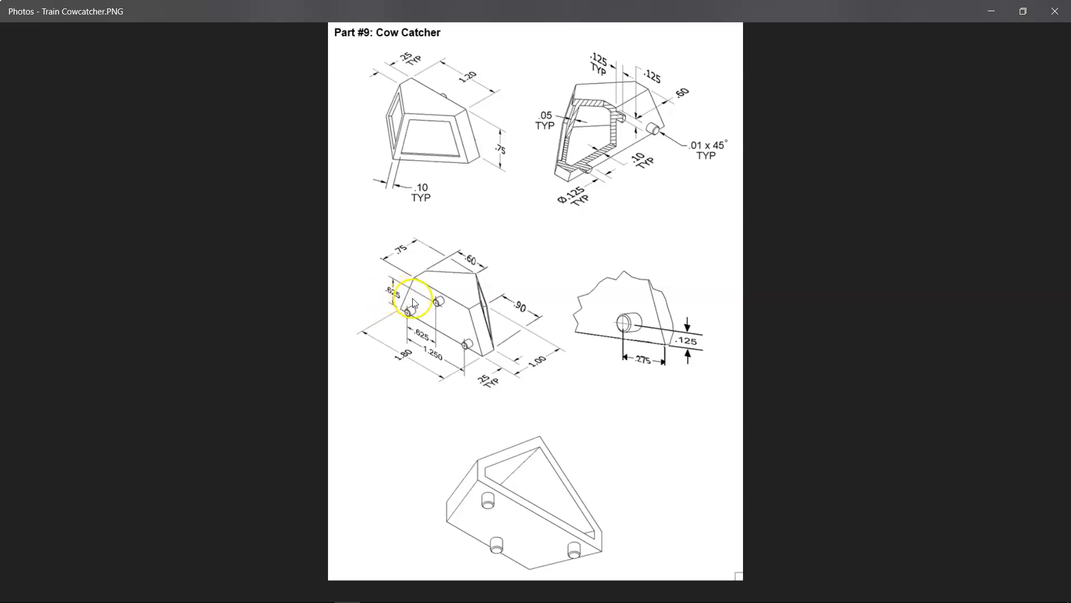
mouse_move(376, 595)
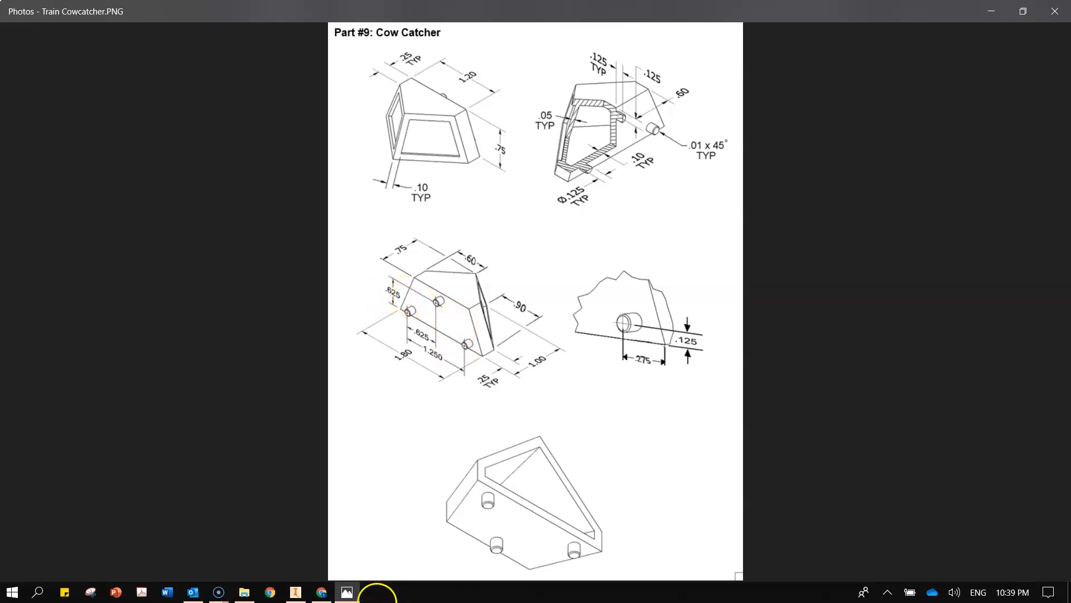
left_click(298, 593)
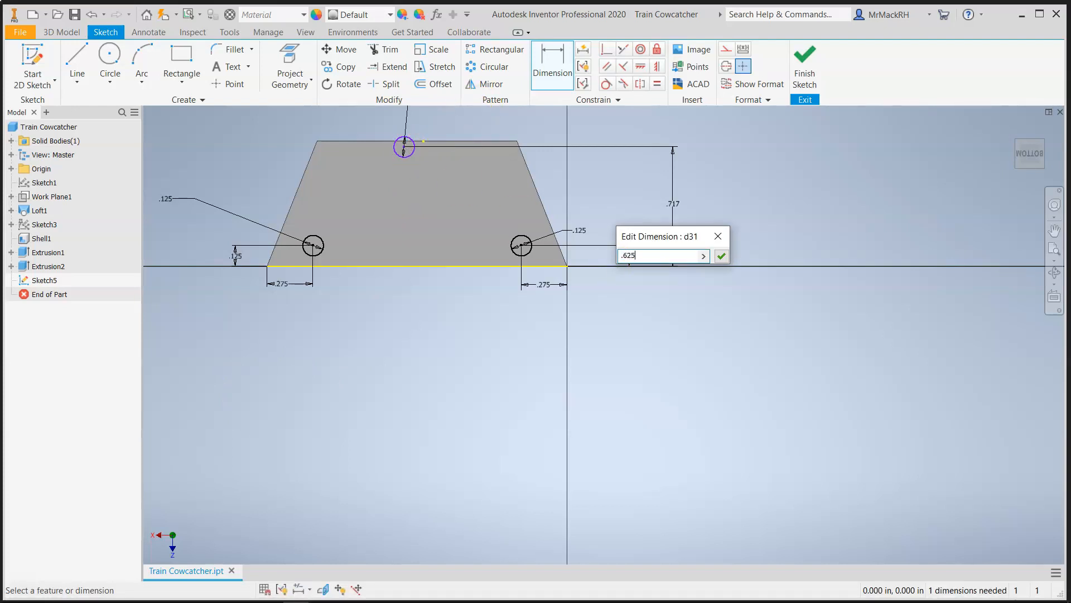
key("Return")
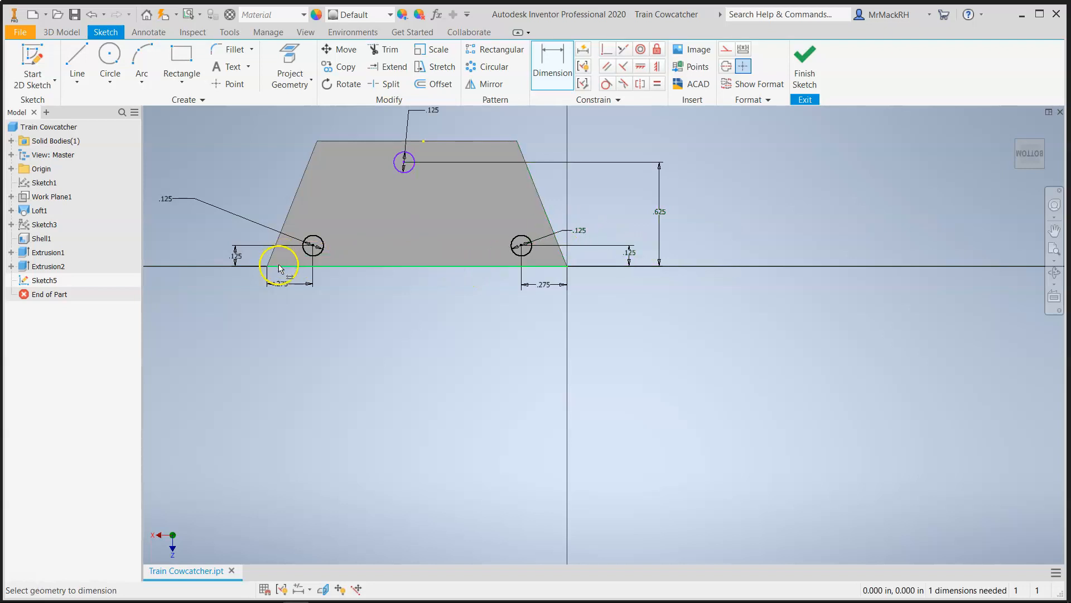
Dimension the same circle's centre .9 in horizontally from the long edge's corner opposite the origin, and finish the sketch.
left_click(577, 269)
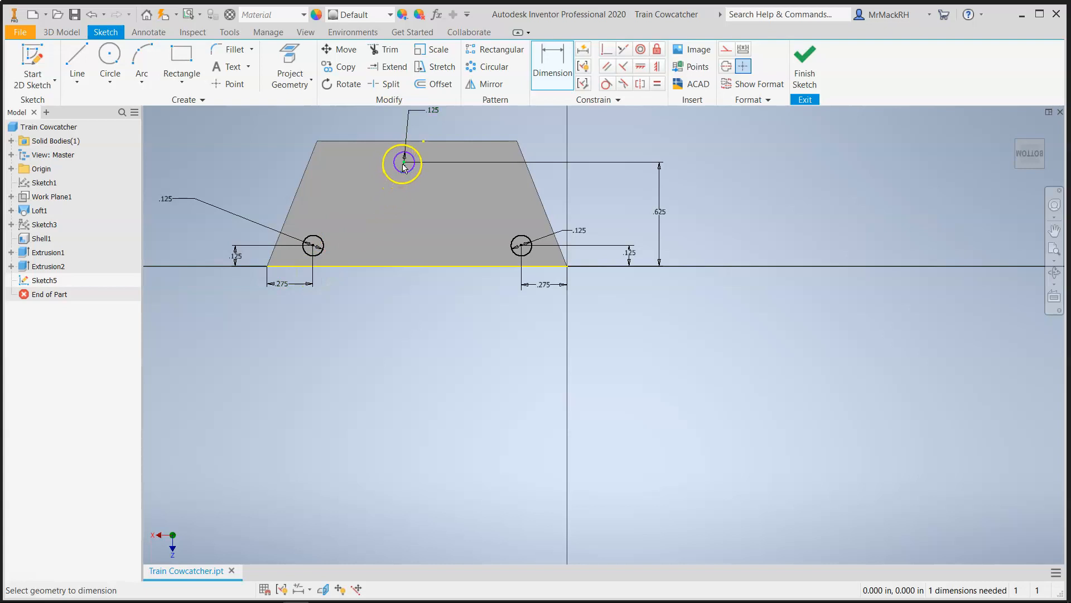
left_click(266, 266)
left_click(319, 125)
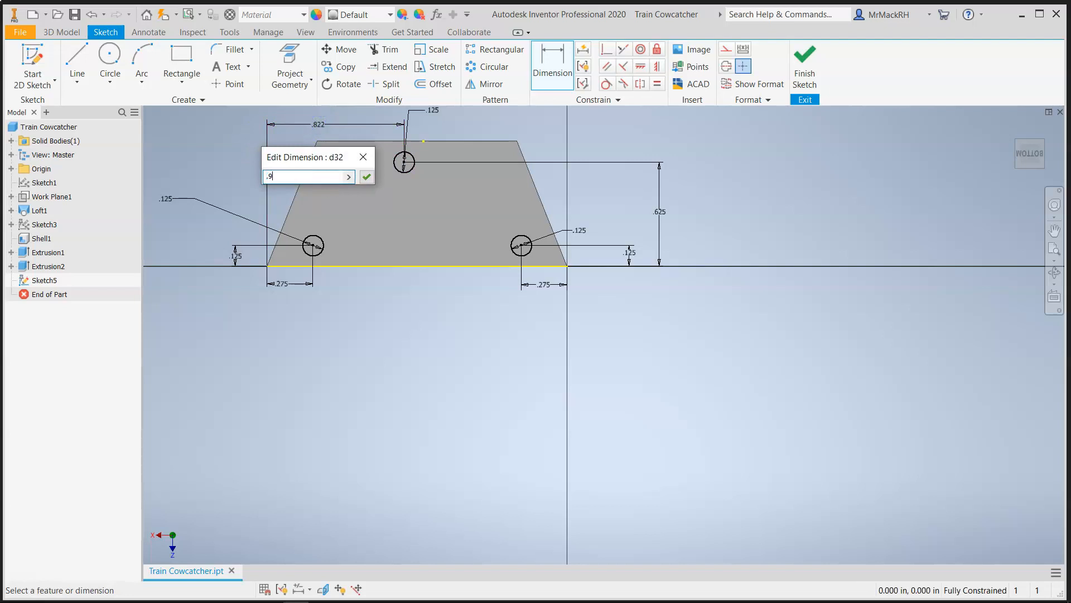
type(".9")
key("Return")
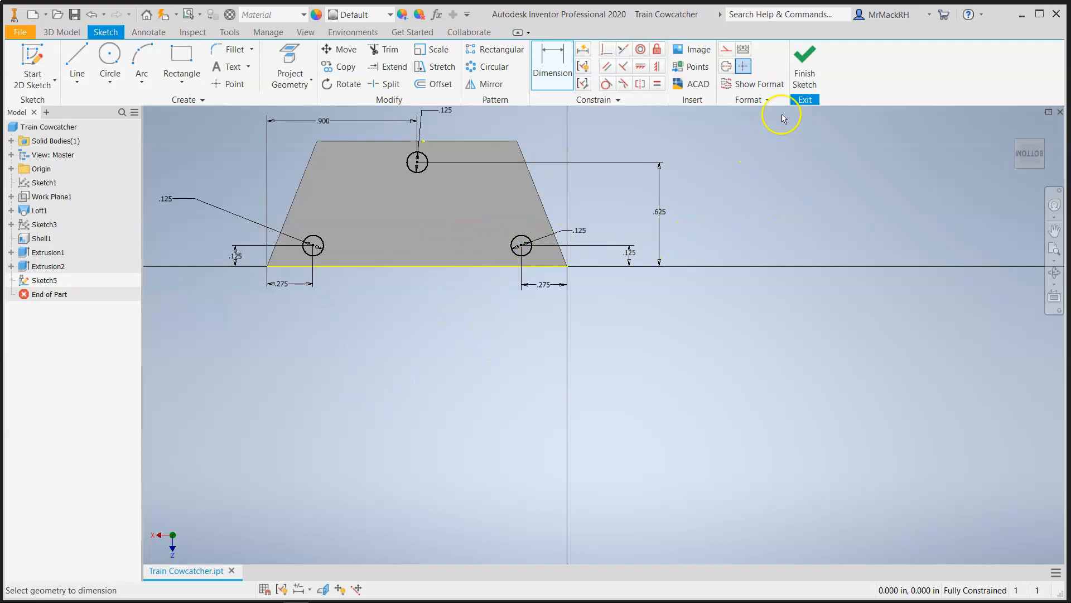
left_click(810, 65)
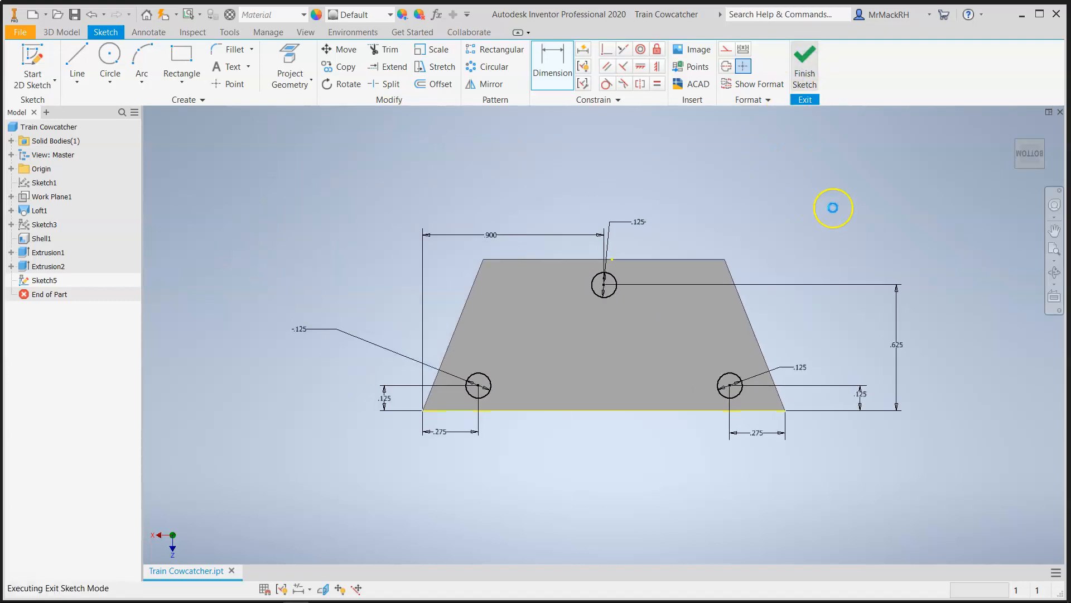
Check the peg length in the drawing and extrude all three circles 0.125 in outward from the face, joined to the body.
left_click(1041, 146)
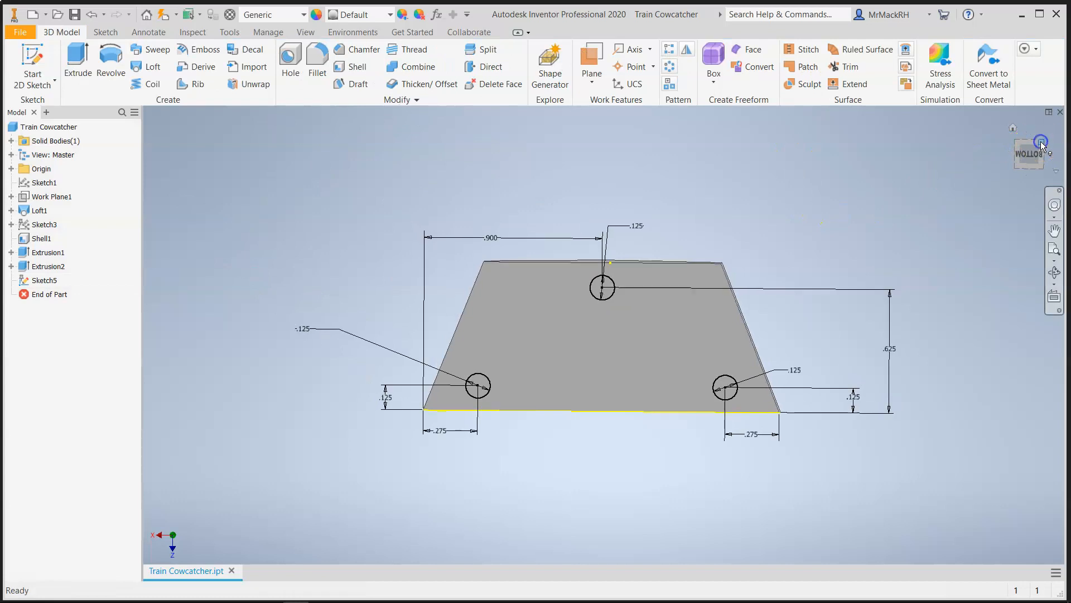
mouse_move(437, 595)
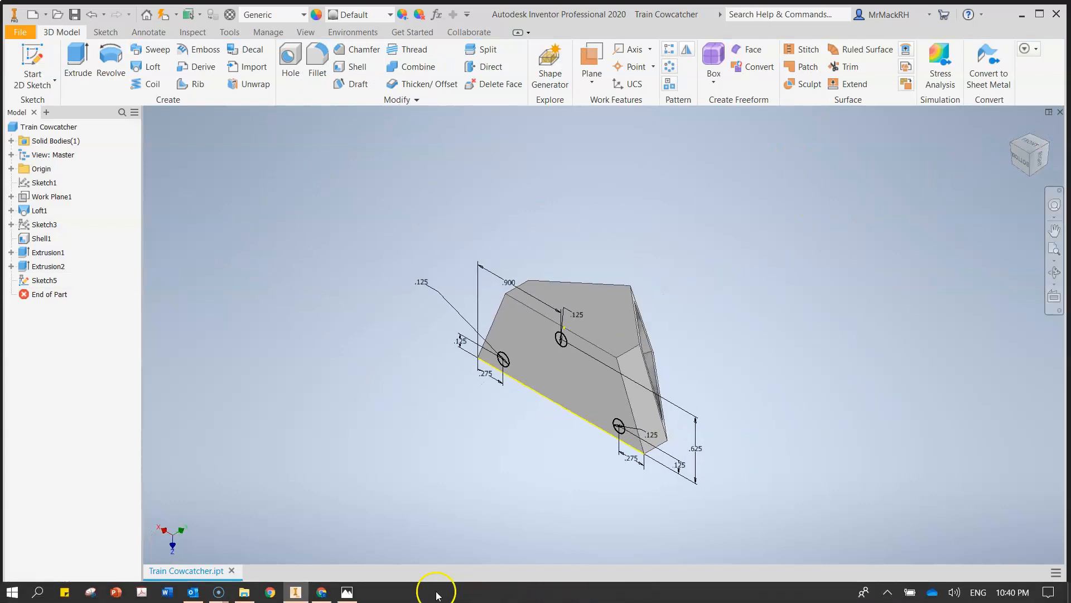
left_click(347, 592)
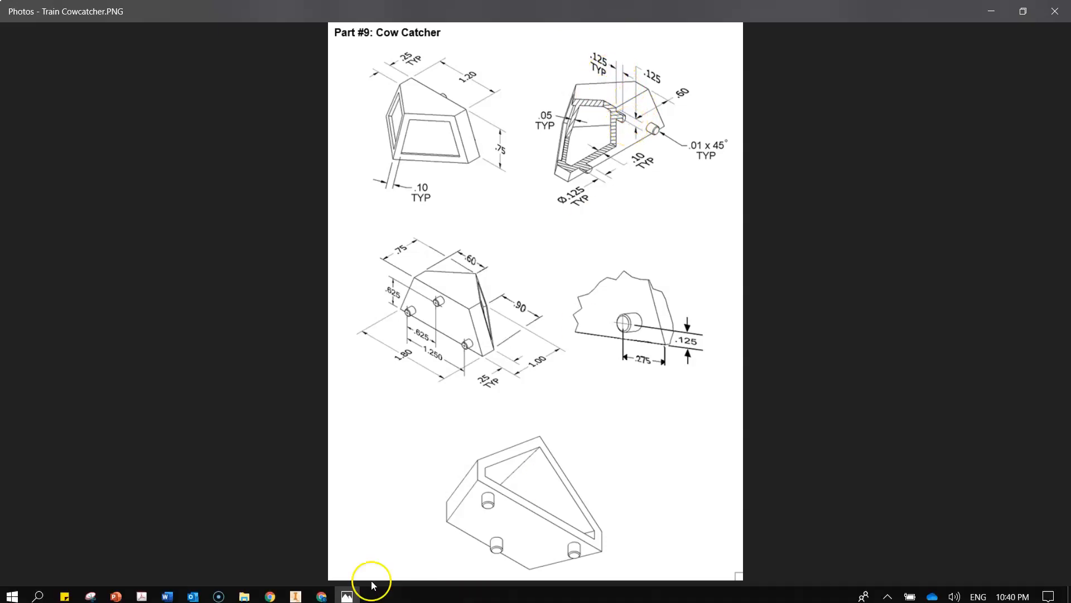
left_click(294, 593)
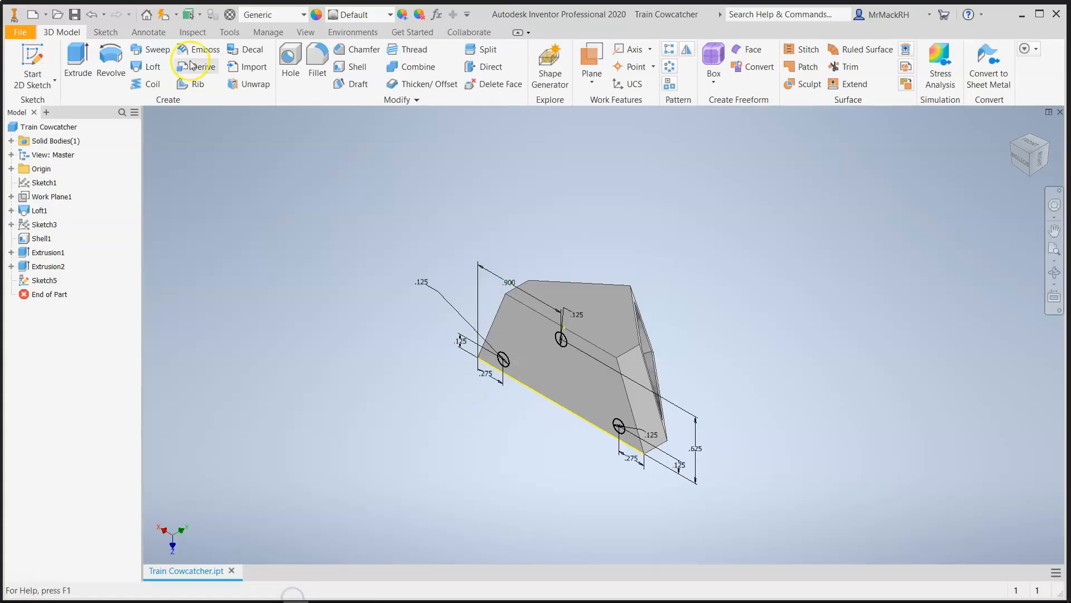
left_click(78, 58)
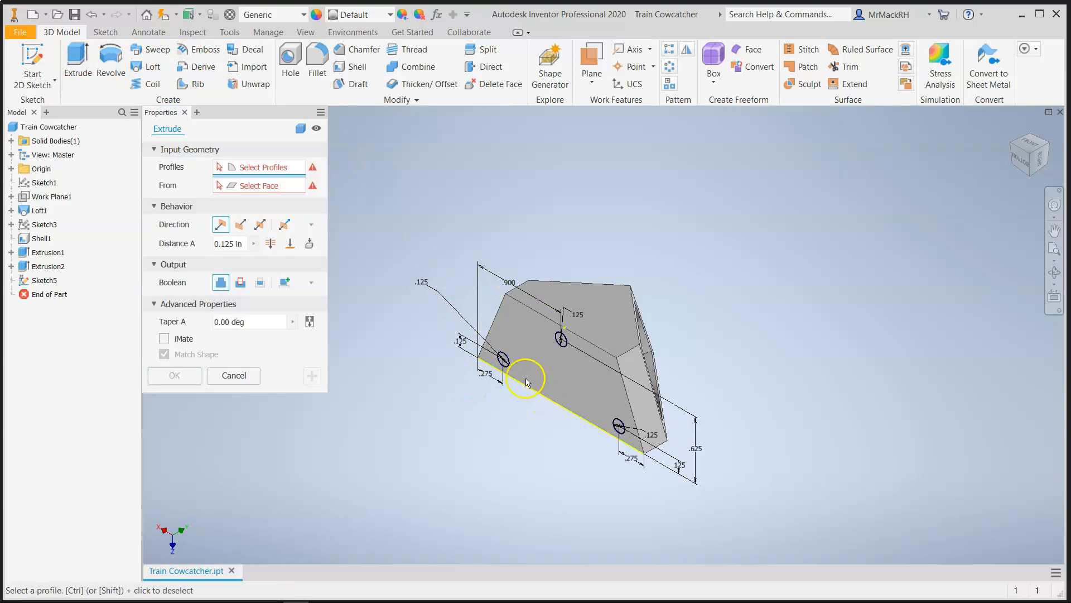
scroll(505, 361, "up", 4)
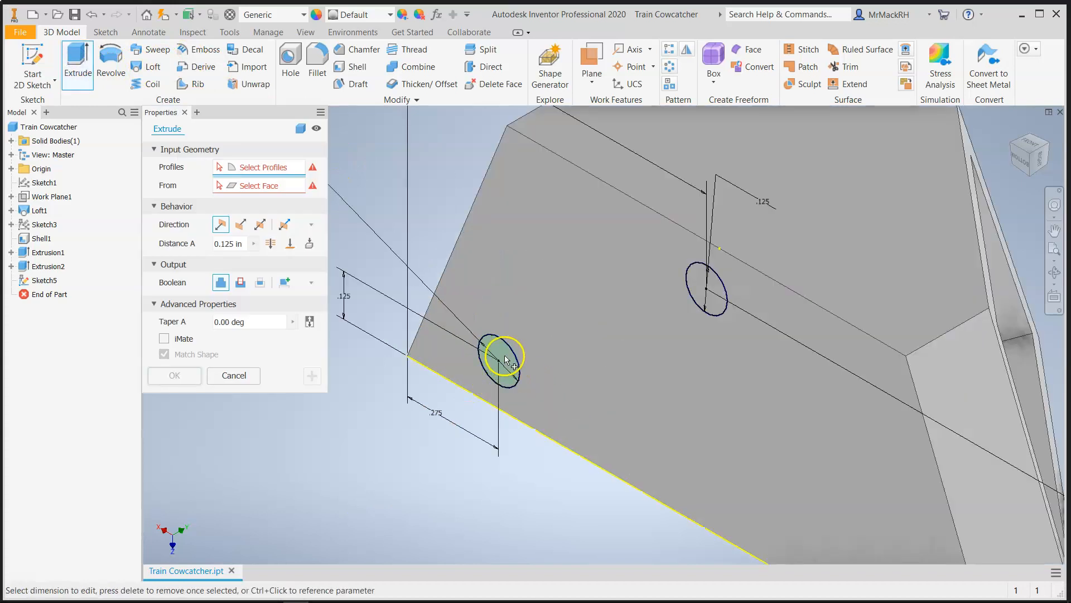
left_click(504, 359)
left_click(716, 289)
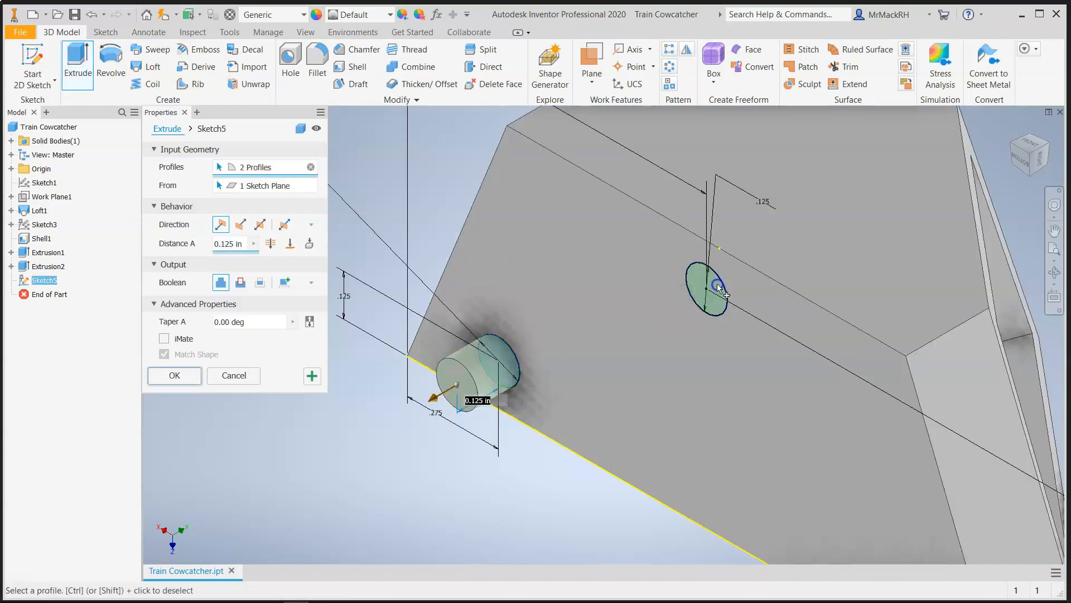
scroll(713, 339, "down", 5)
scroll(761, 429, "up", 5)
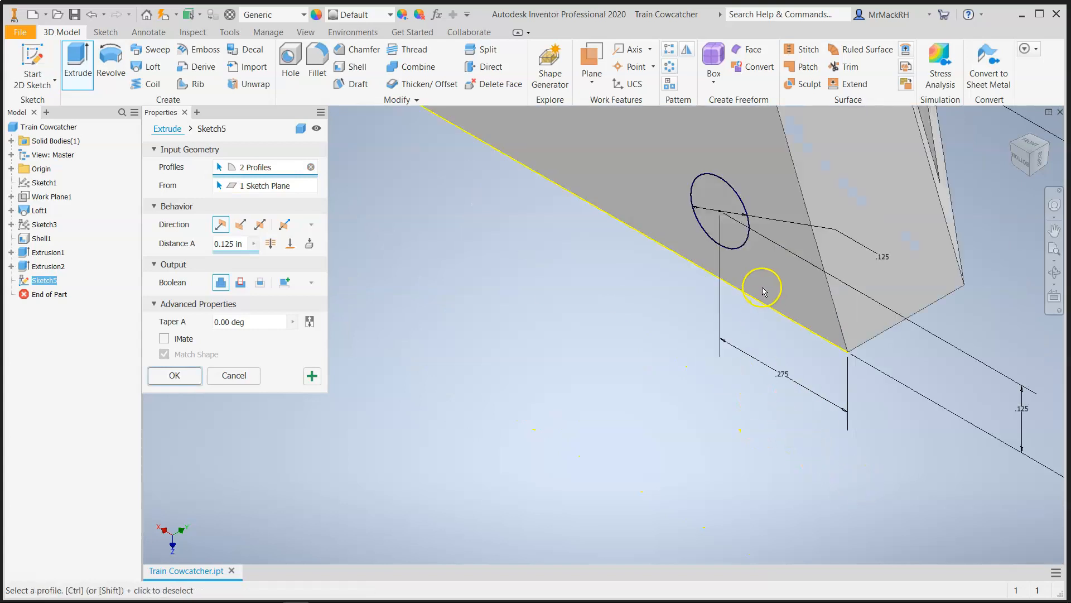
left_click(722, 209)
scroll(474, 309, "down", 3)
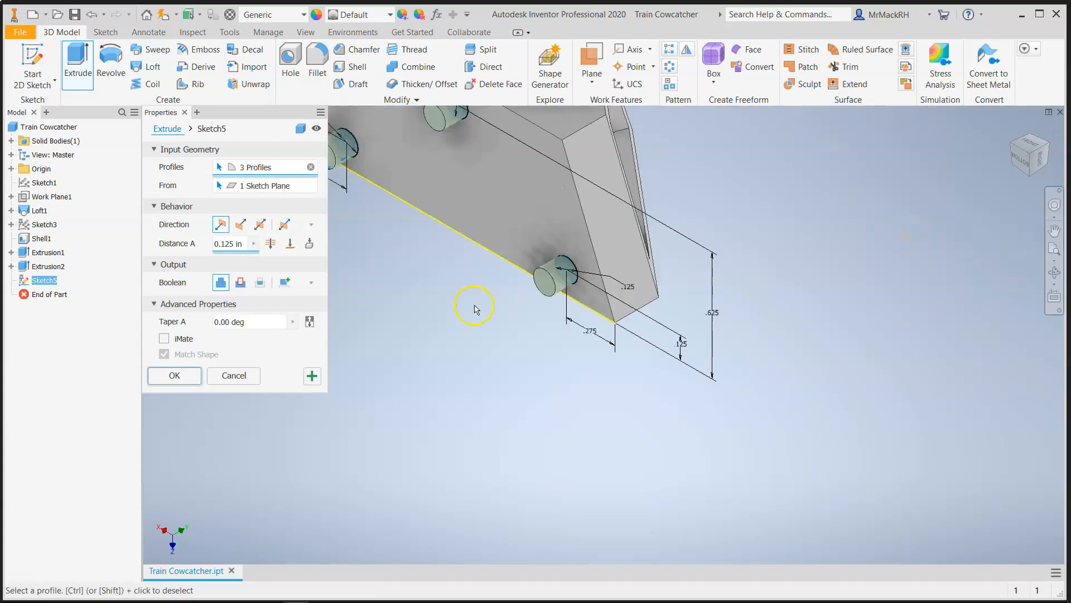
scroll(474, 308, "down", 2)
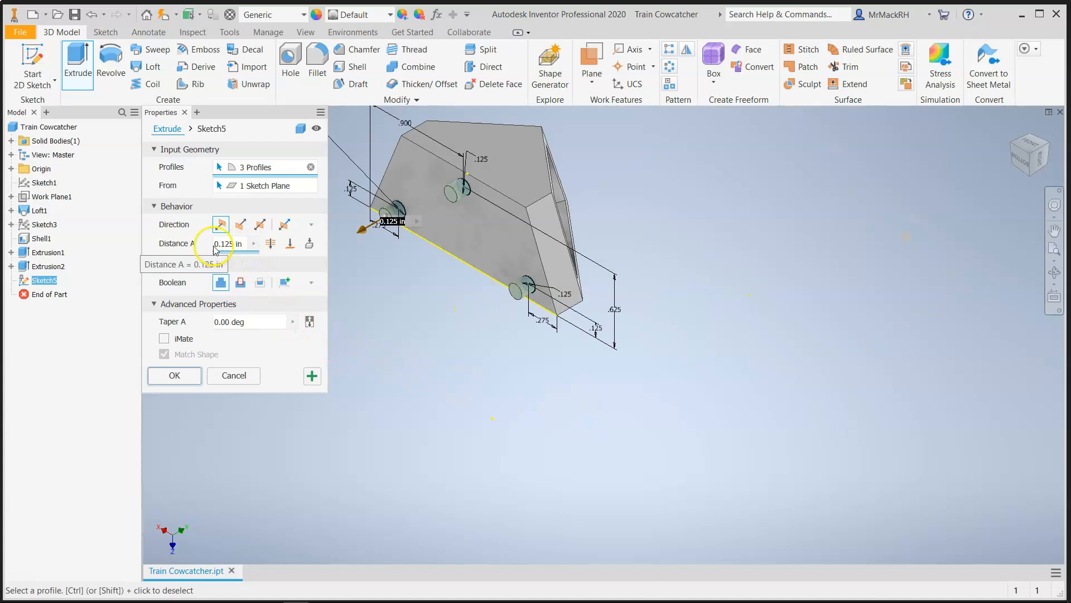
left_click(175, 375)
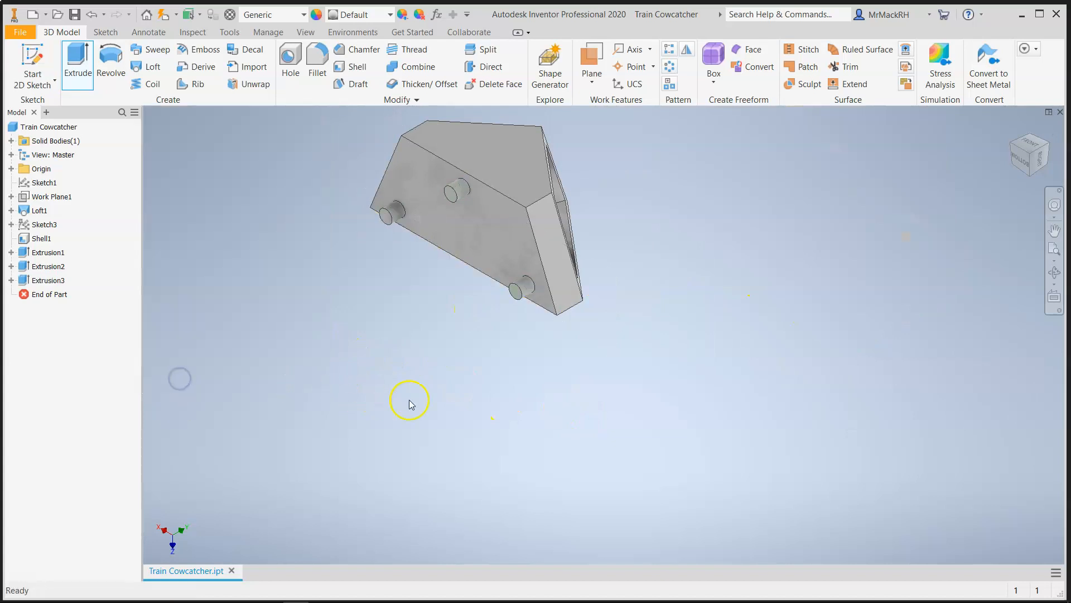
Chamfer the end edge of the peg near the short edge by distance and angle, .01 in at 45 deg, per the drawing.
scroll(414, 369, "down", 3)
scroll(347, 226, "up", 2)
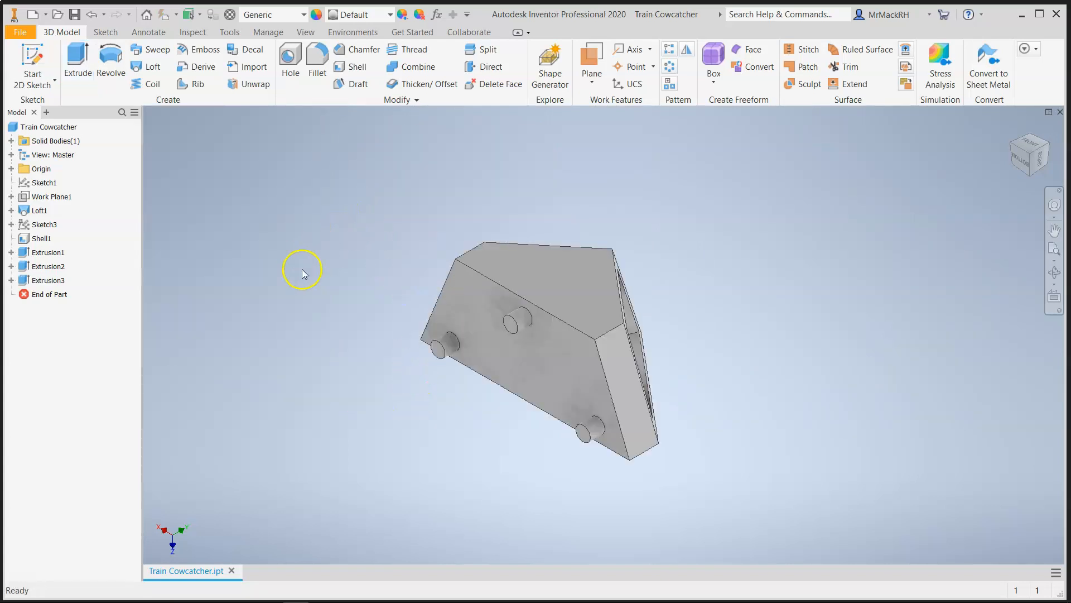
scroll(480, 404, "up", 3)
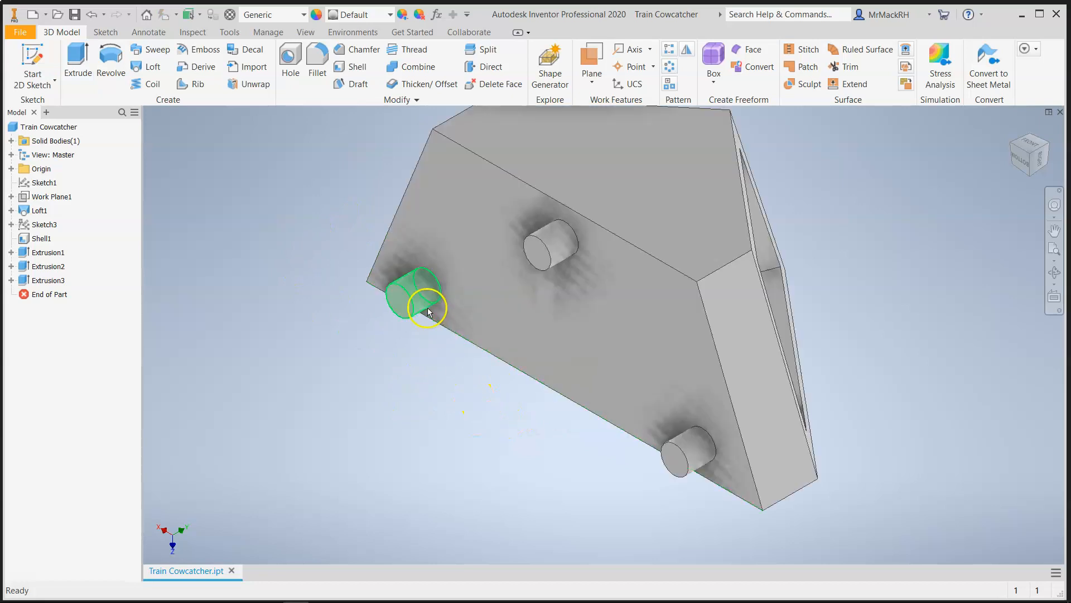
left_click(359, 51)
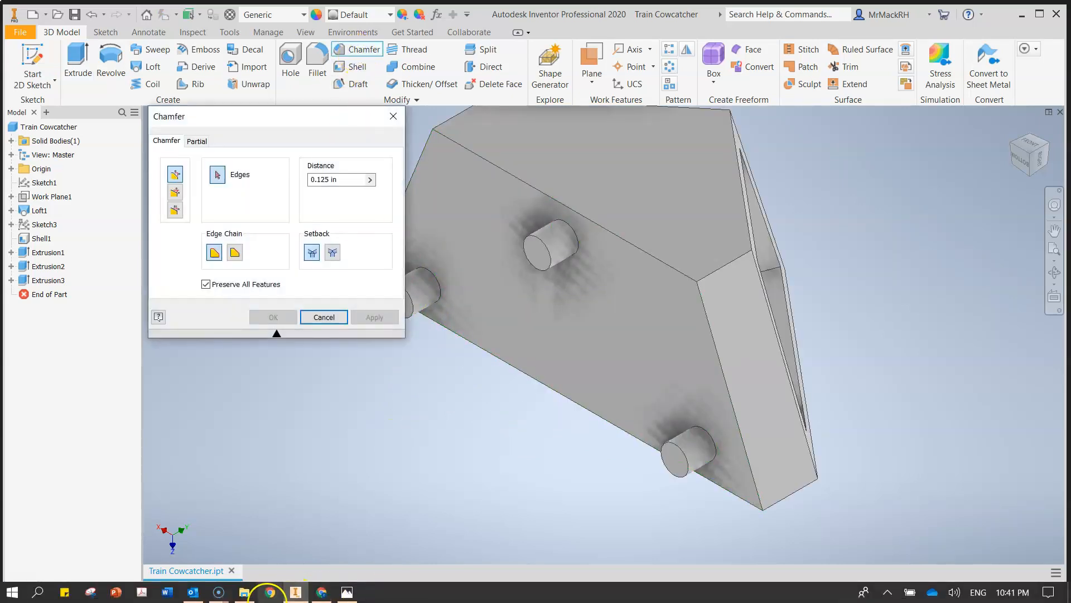
left_click(347, 591)
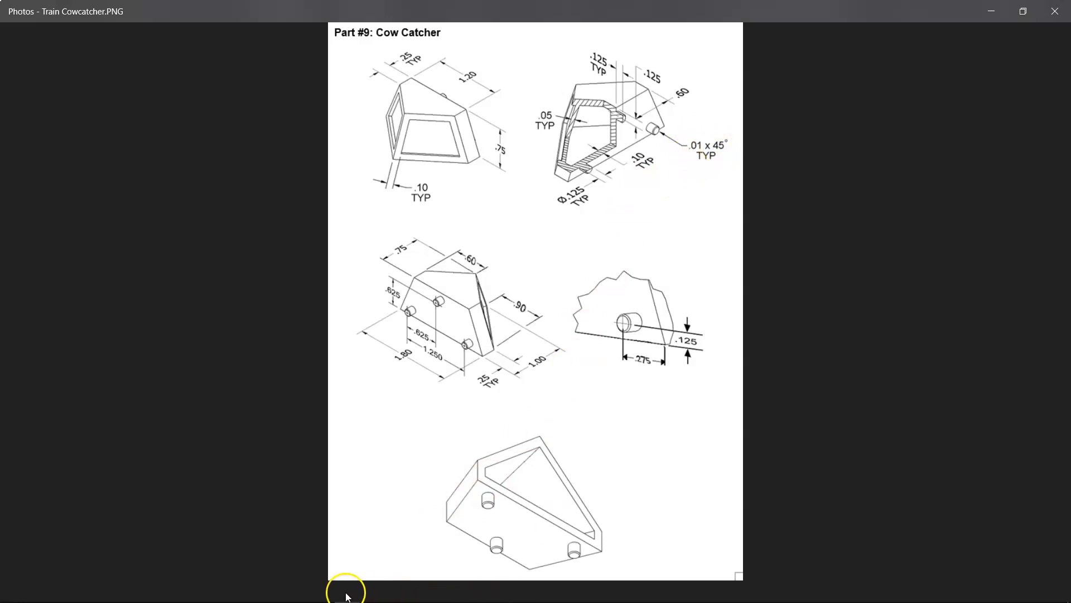
left_click(290, 591)
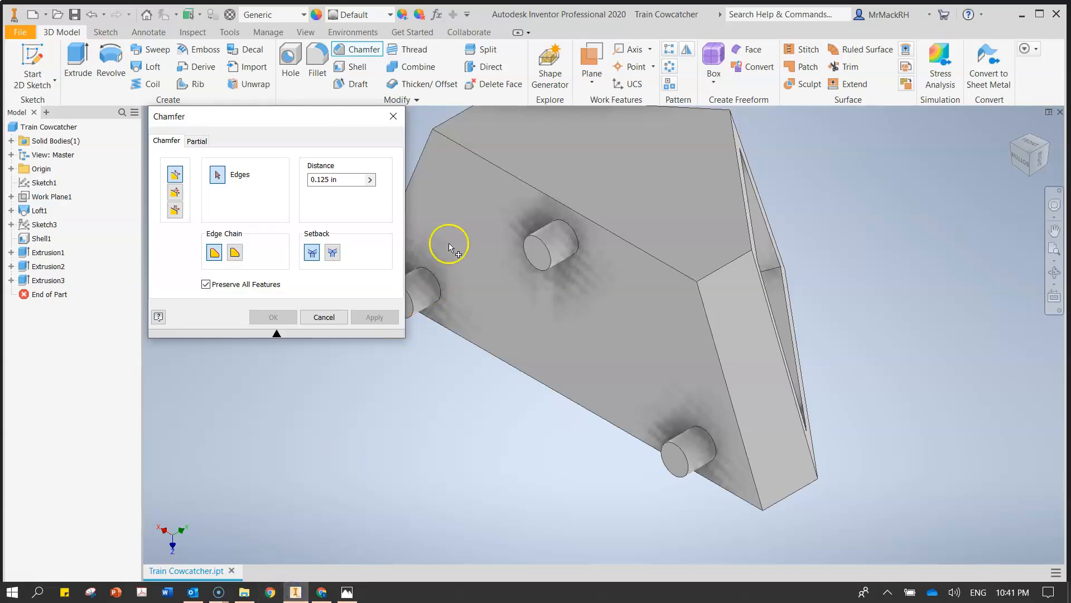
left_click(175, 193)
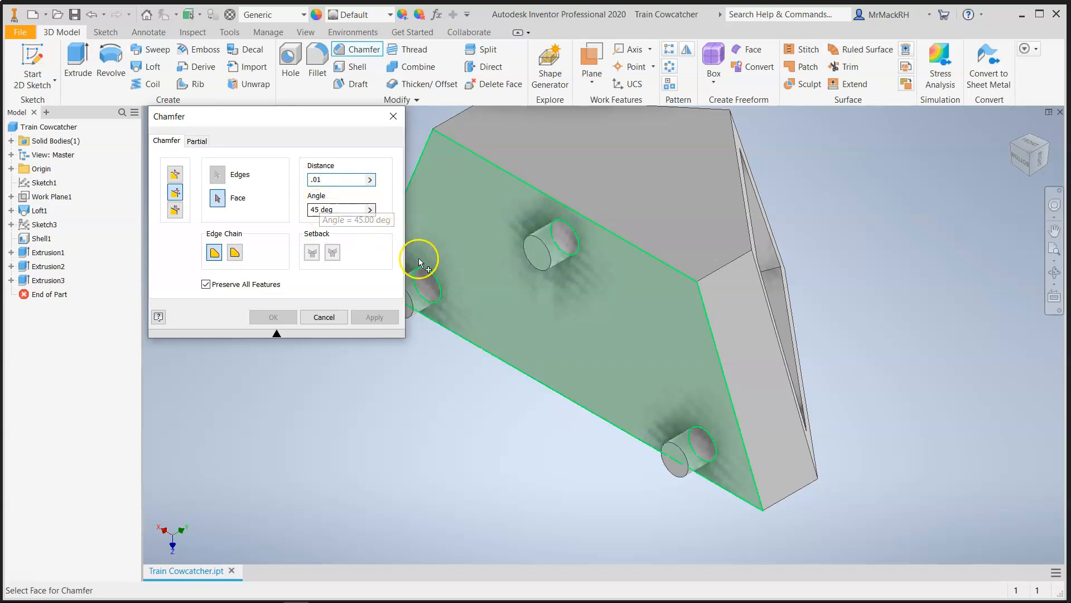
left_click(538, 249)
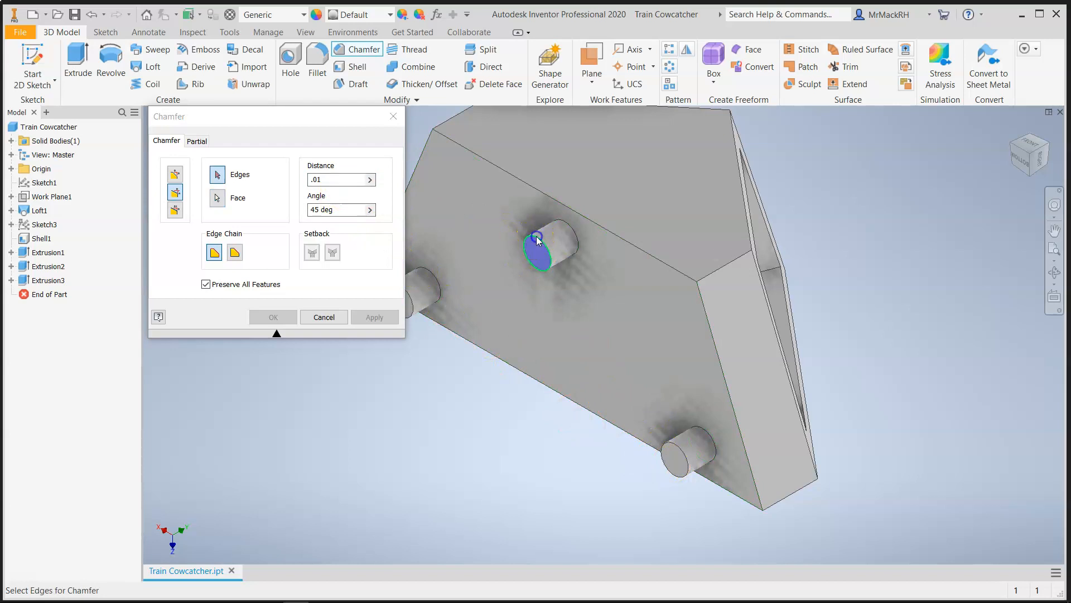
left_click(552, 316)
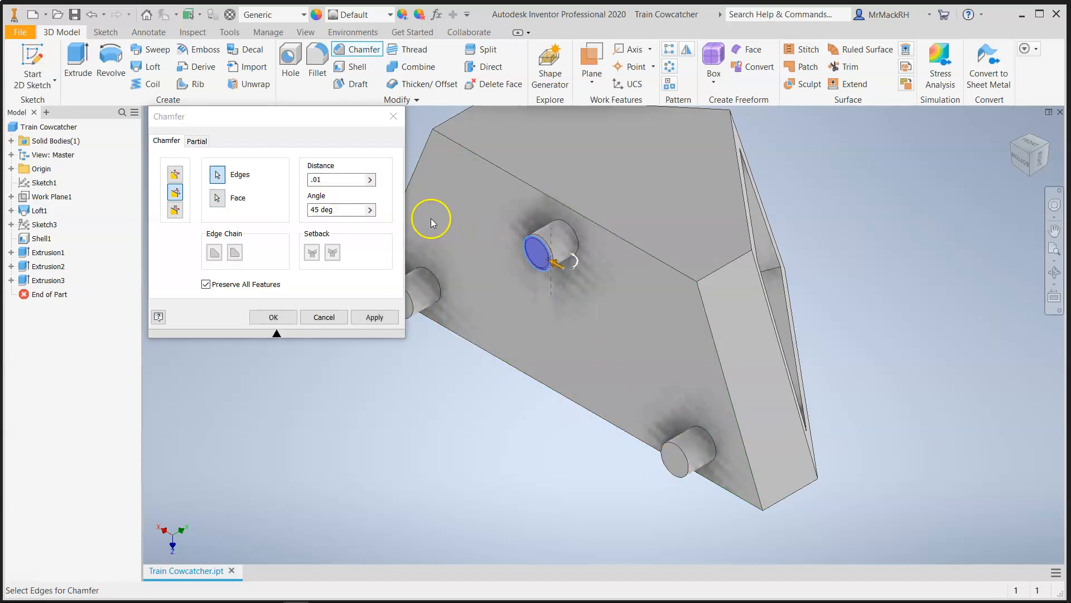
left_click(375, 317)
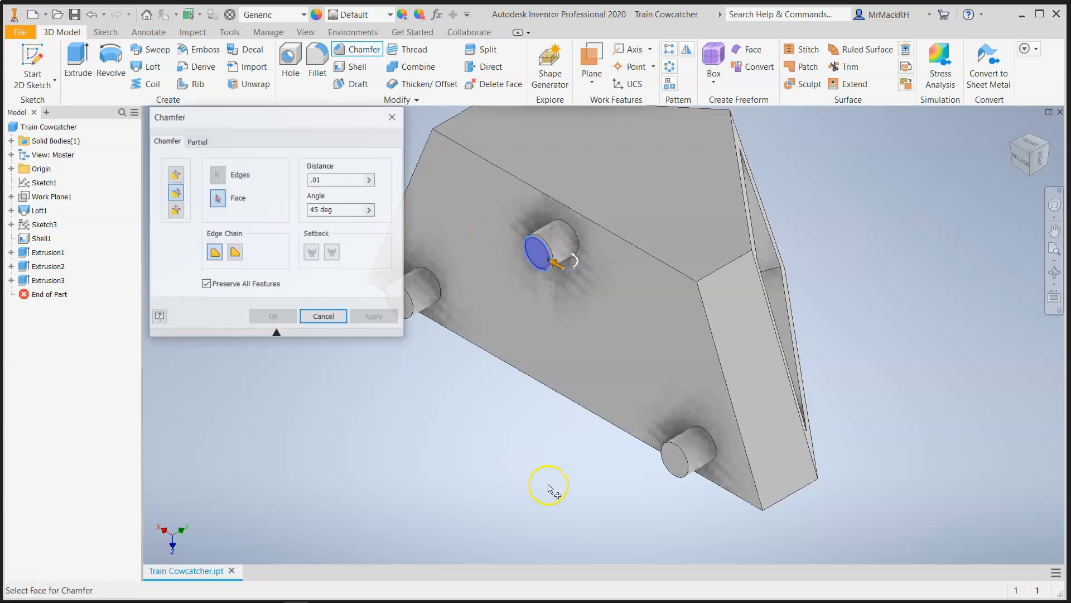
Chamfer the end edges of the two remaining pegs near the long edge by distance and angle, .01 in at 45 deg.
scroll(545, 488, "down", 3)
scroll(376, 395, "up", 3)
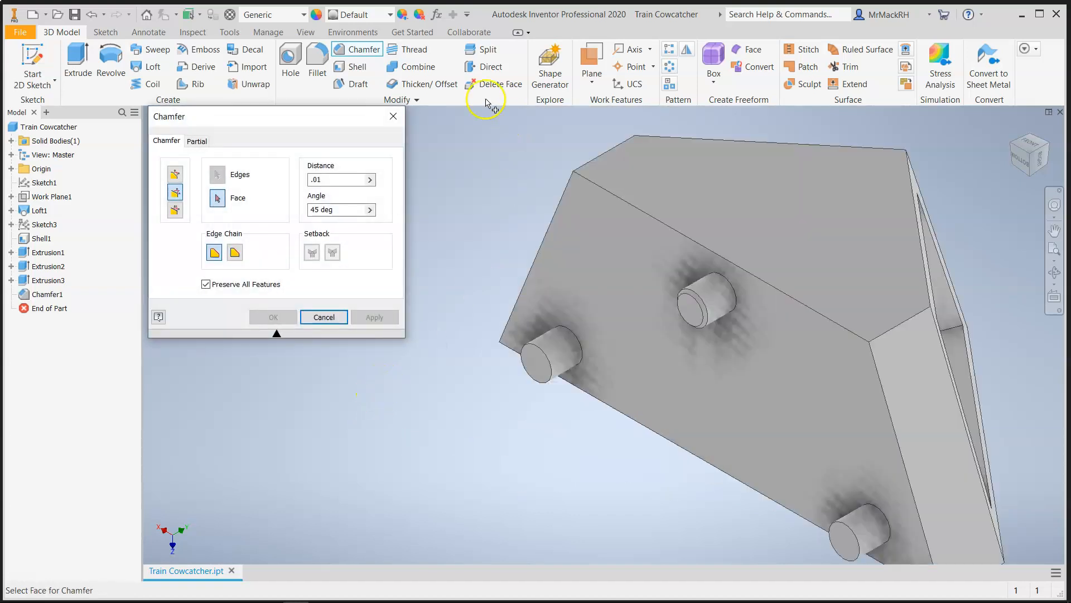
left_click(540, 367)
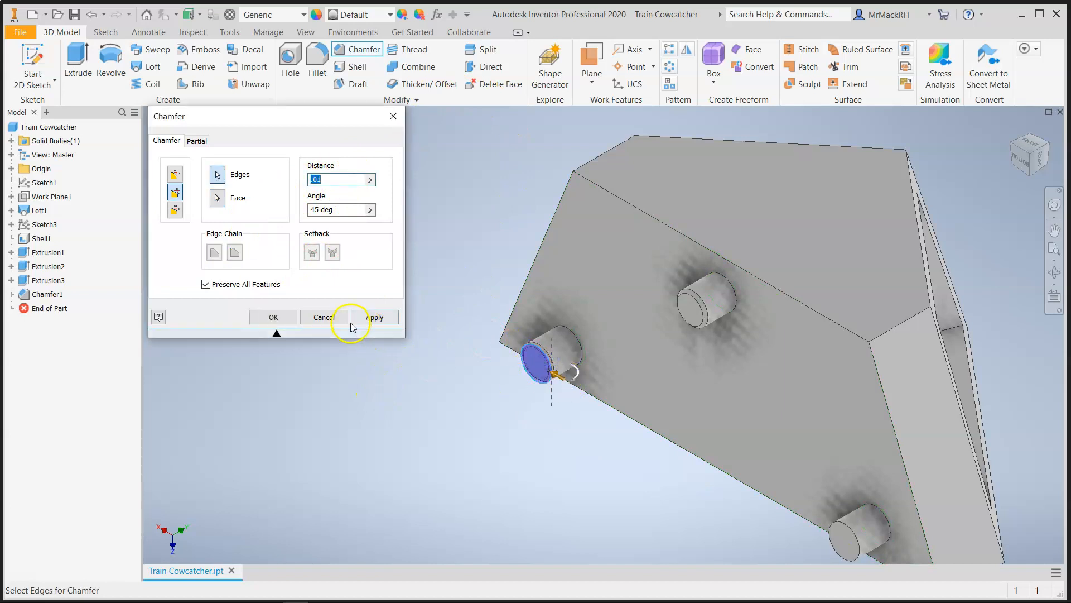
left_click(371, 317)
left_click(847, 536)
left_click(373, 321)
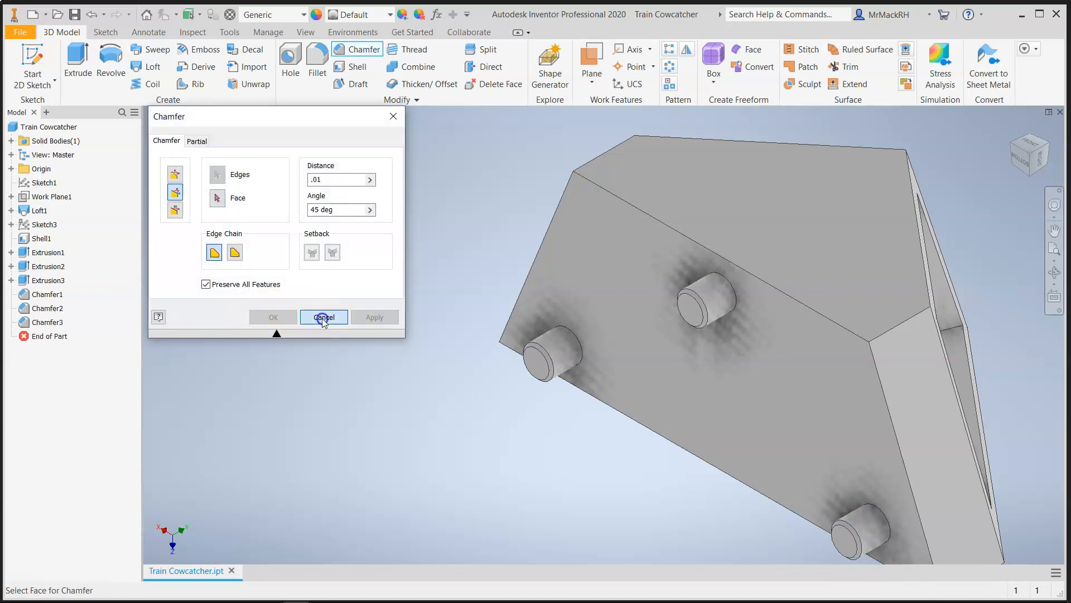
left_click(323, 317)
Examine the cow catcher from several sides, including the windowed faces and the back face with the three pegs.
scroll(434, 410, "down", 5)
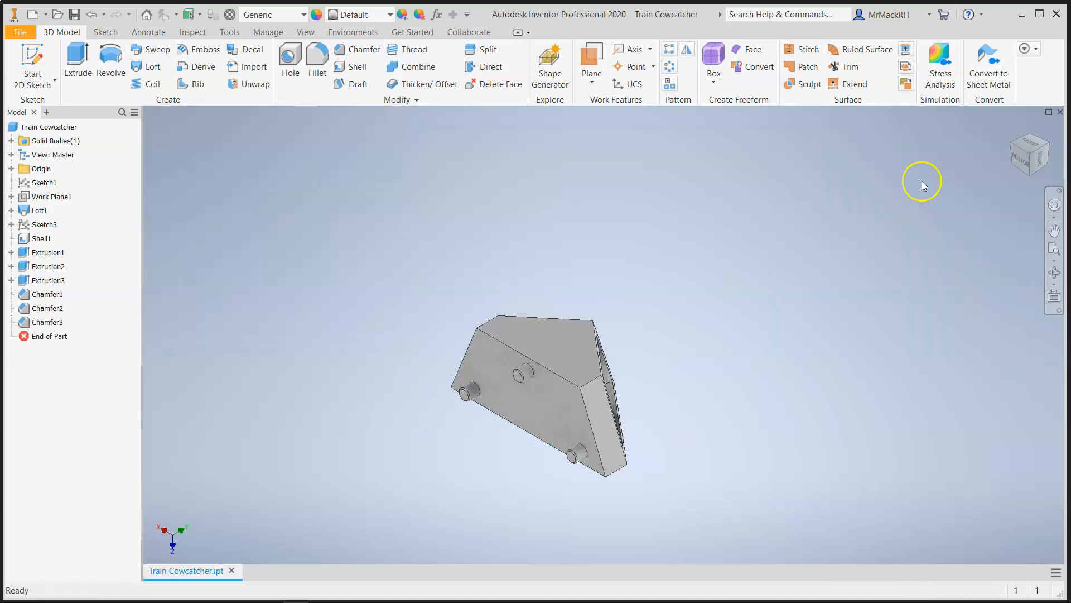
left_click(1048, 146)
left_click(1044, 141)
left_click(1042, 153)
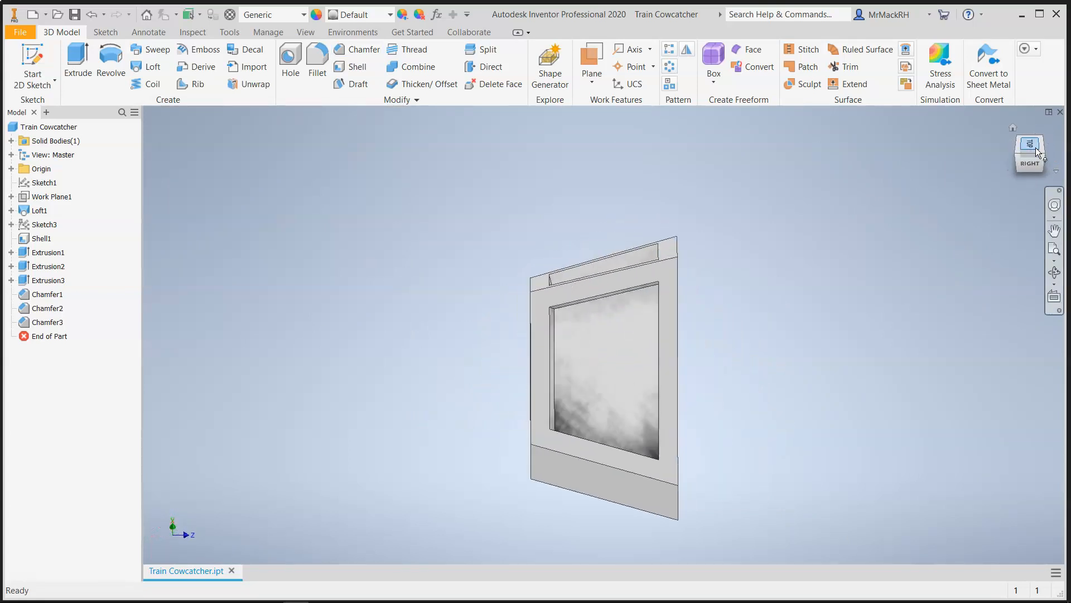
left_click(1040, 146)
left_click(1039, 143)
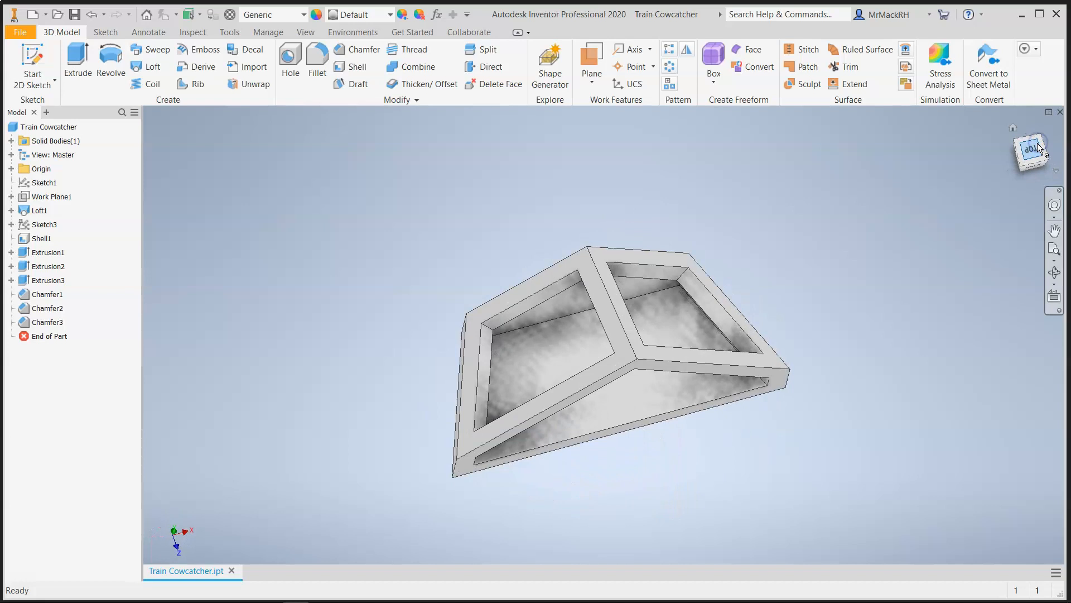
left_click(1043, 140)
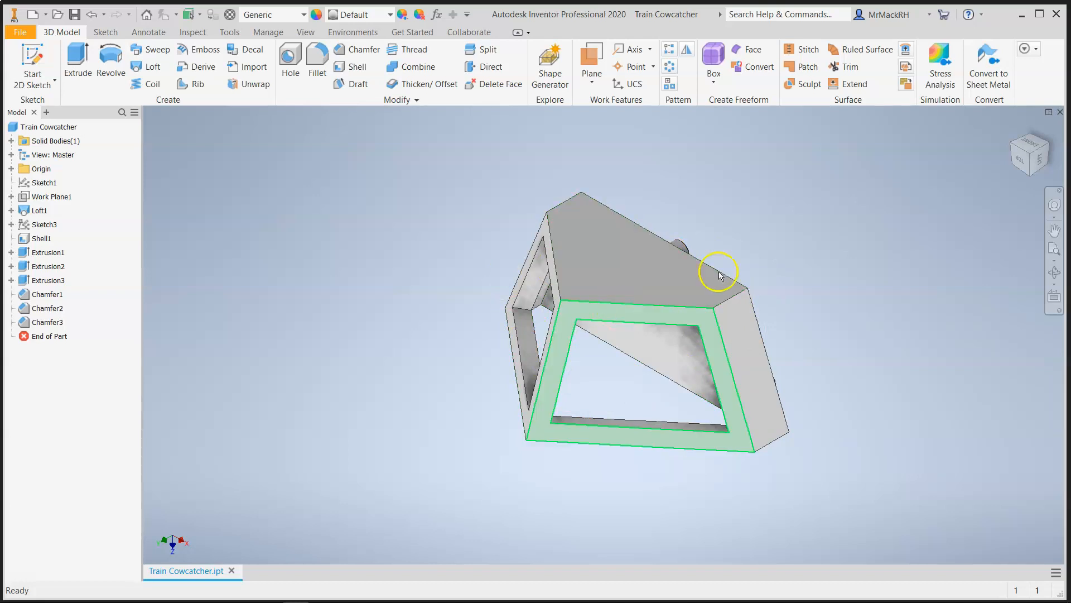
left_click(1020, 160)
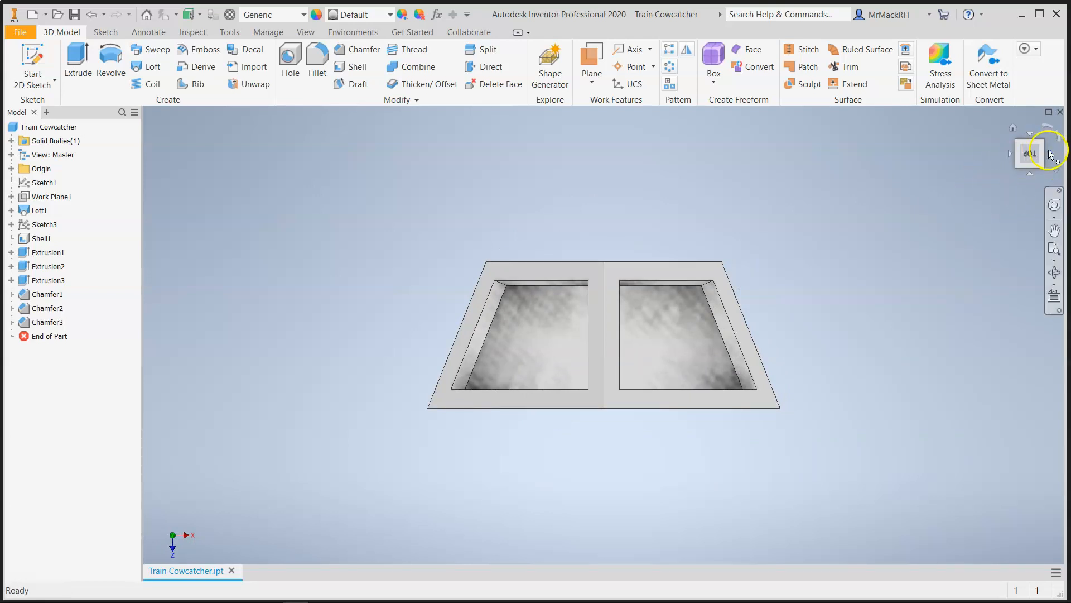
left_click(1044, 158)
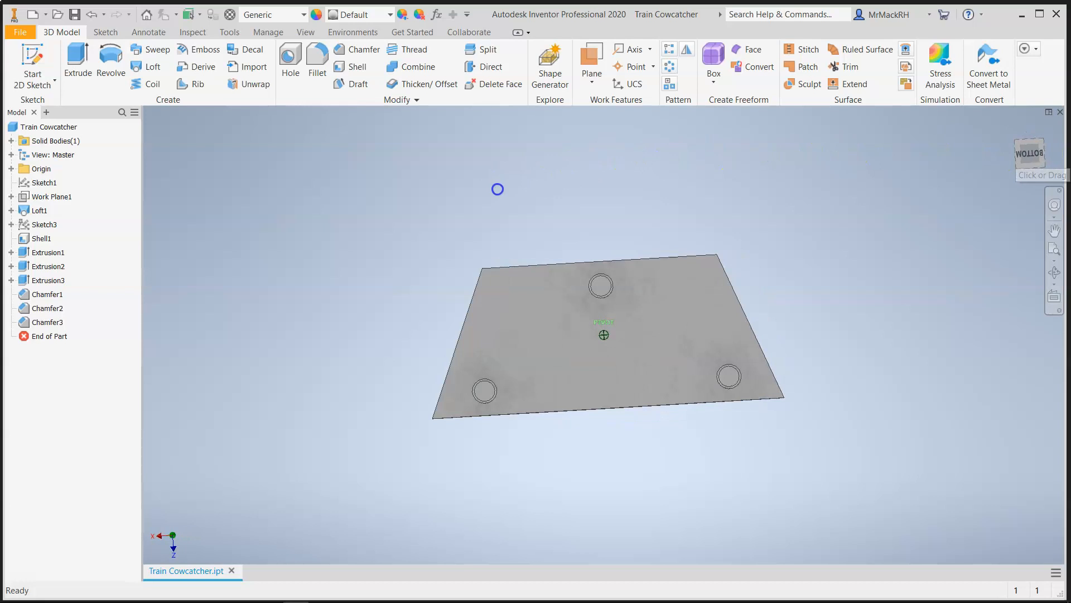
middle_click_drag(534, 192, 1046, 193, "shift")
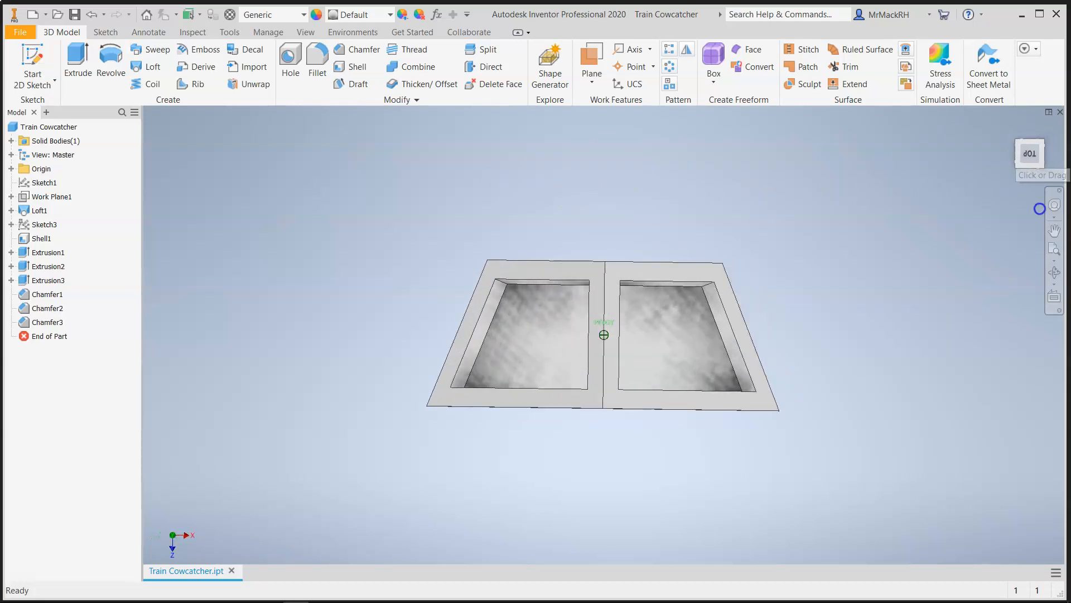
Orient the view squarely to the side with the two window openings and set it as the part's Front view.
left_click(1030, 152)
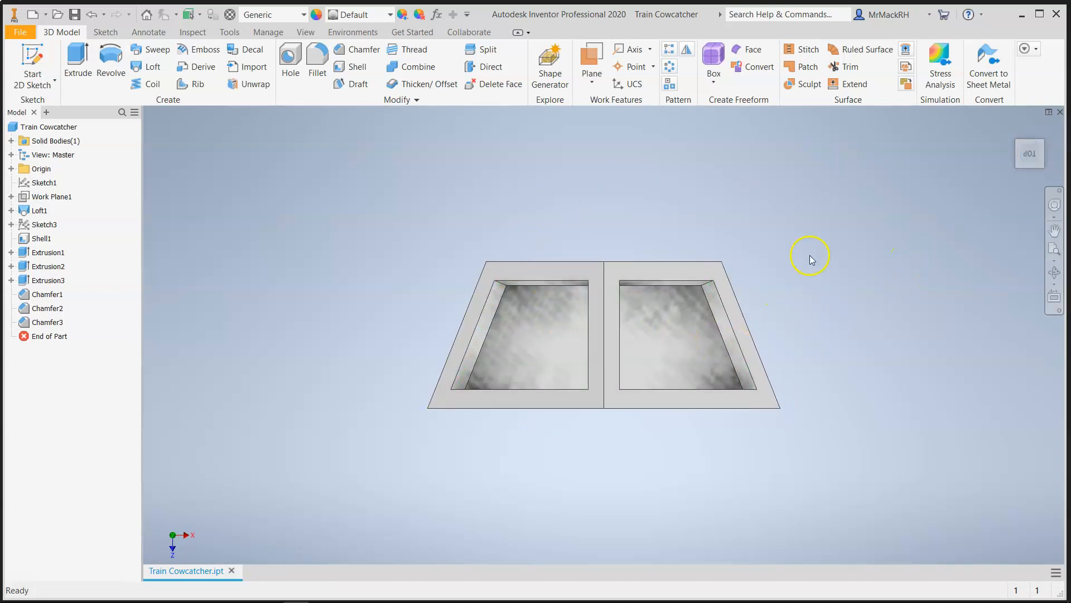
mouse_move(1034, 155)
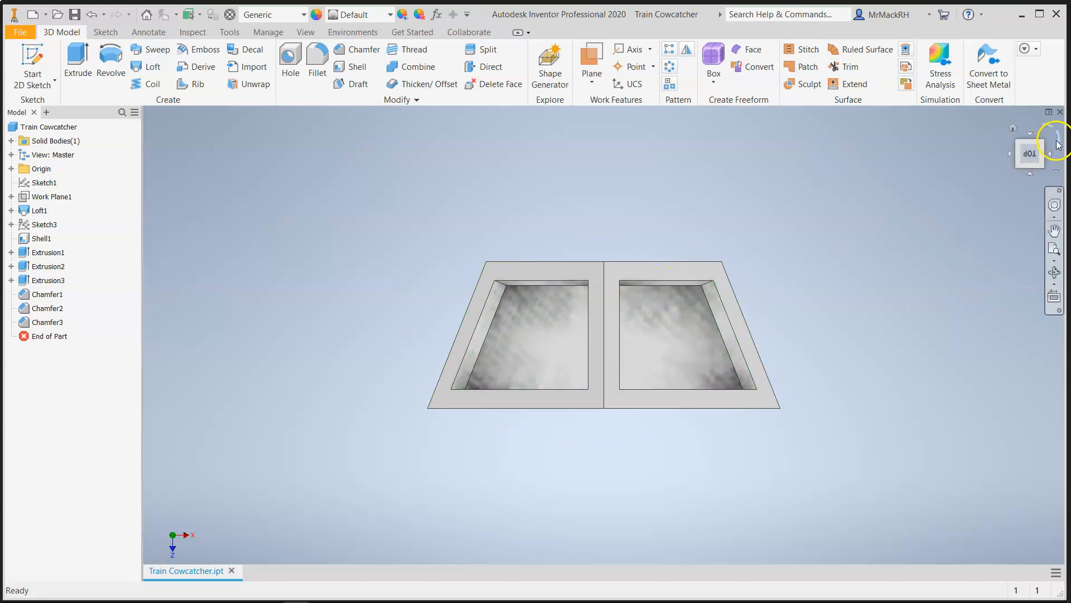
left_click(1059, 143)
left_click(1059, 143)
left_click(1058, 143)
left_click(1059, 143)
left_click(1037, 133)
right_click(1012, 129)
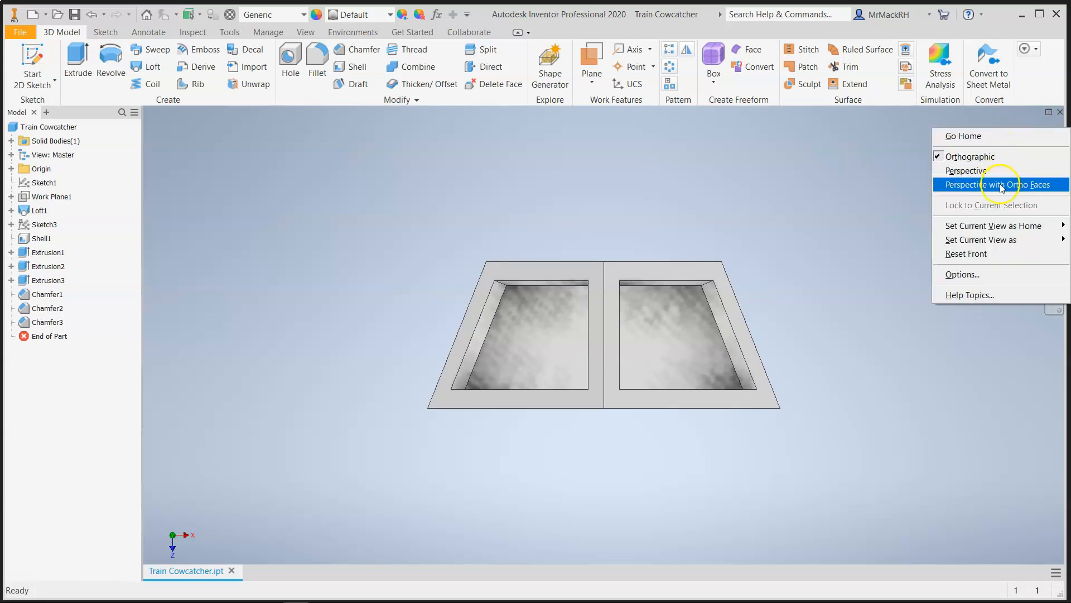
mouse_move(1015, 240)
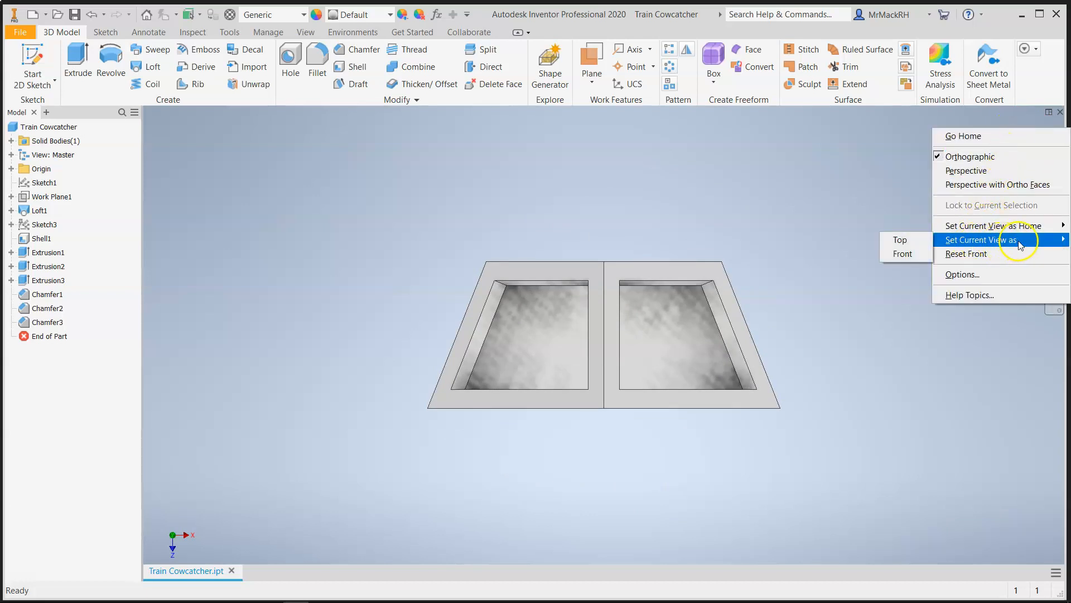
left_click(904, 255)
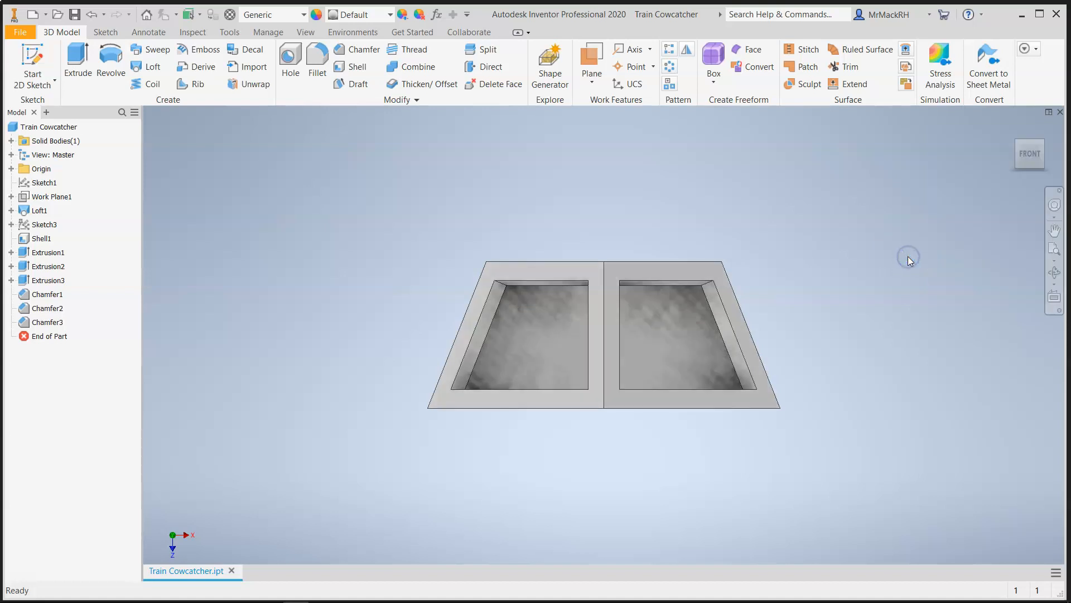
Check the redefined front orientation from corner, upper and lower viewpoints, return to the Front view, and save the part.
left_click(1046, 146)
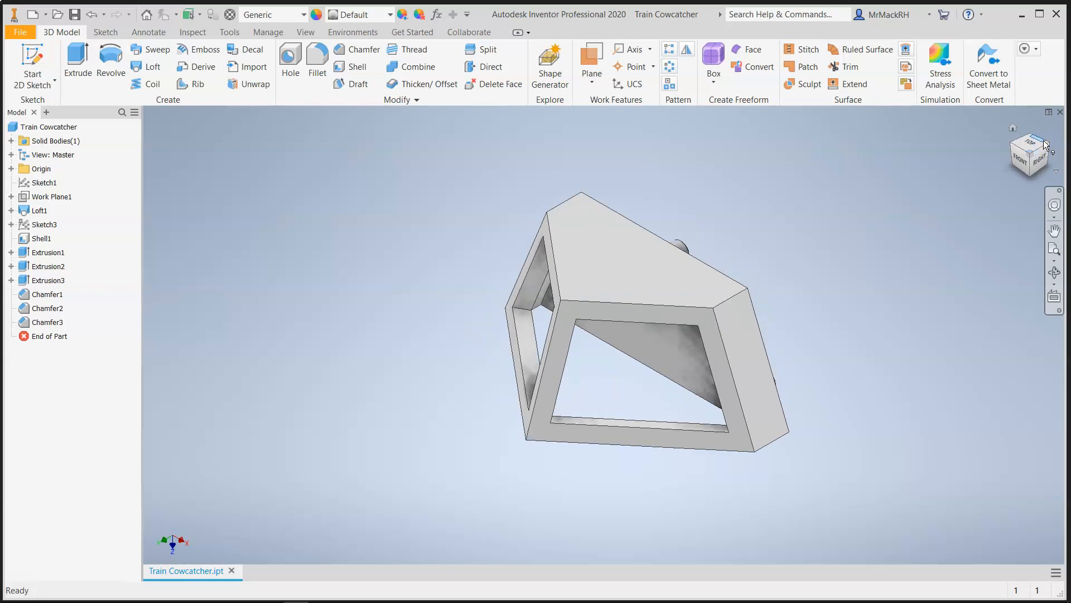
left_click(1026, 156)
left_click(1031, 147)
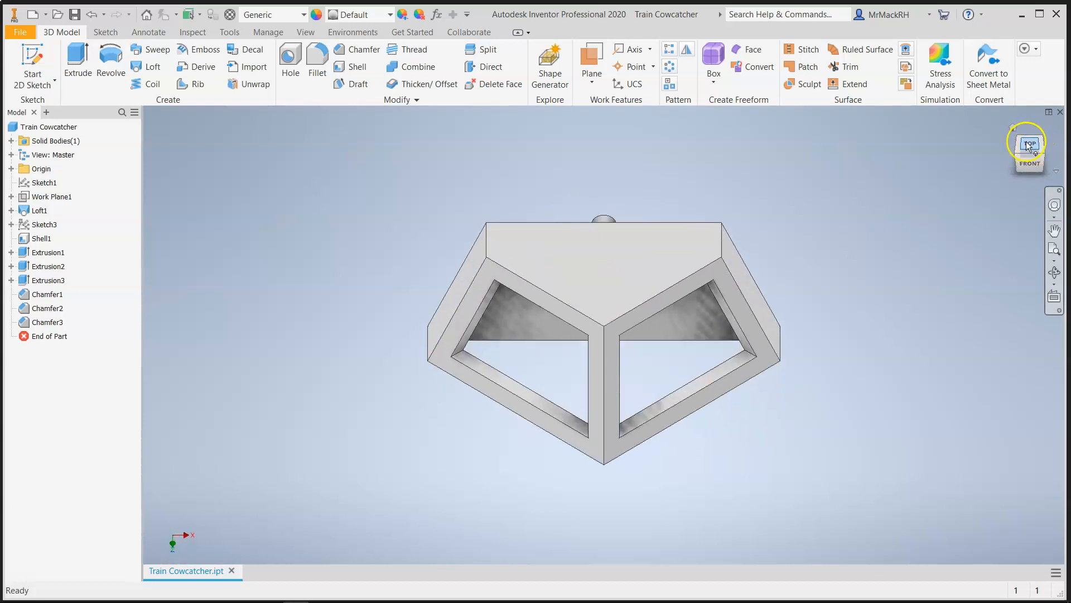
left_click(1029, 172)
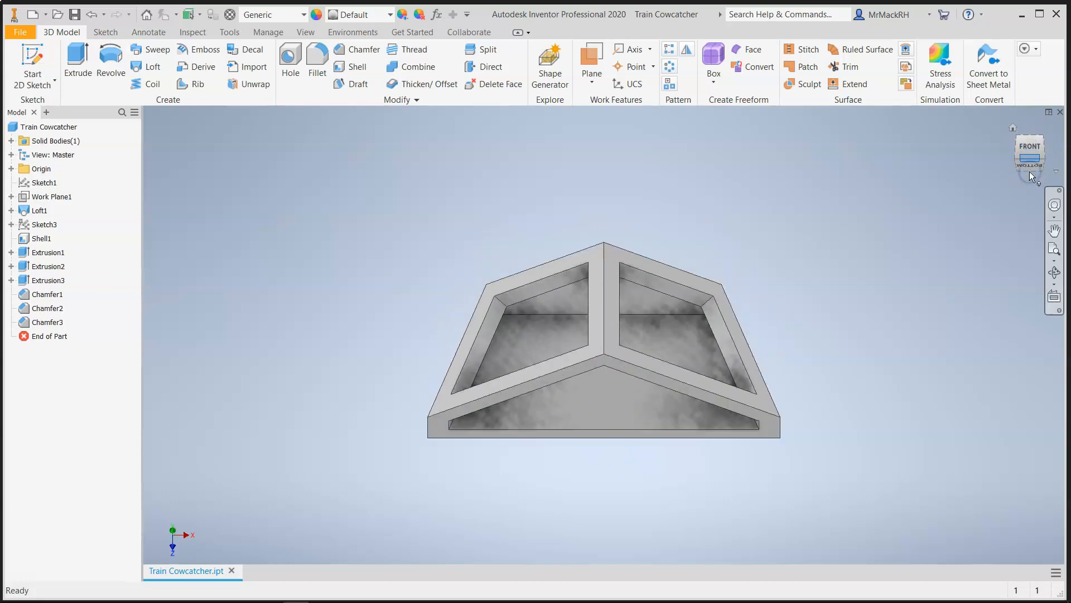
left_click(1030, 145)
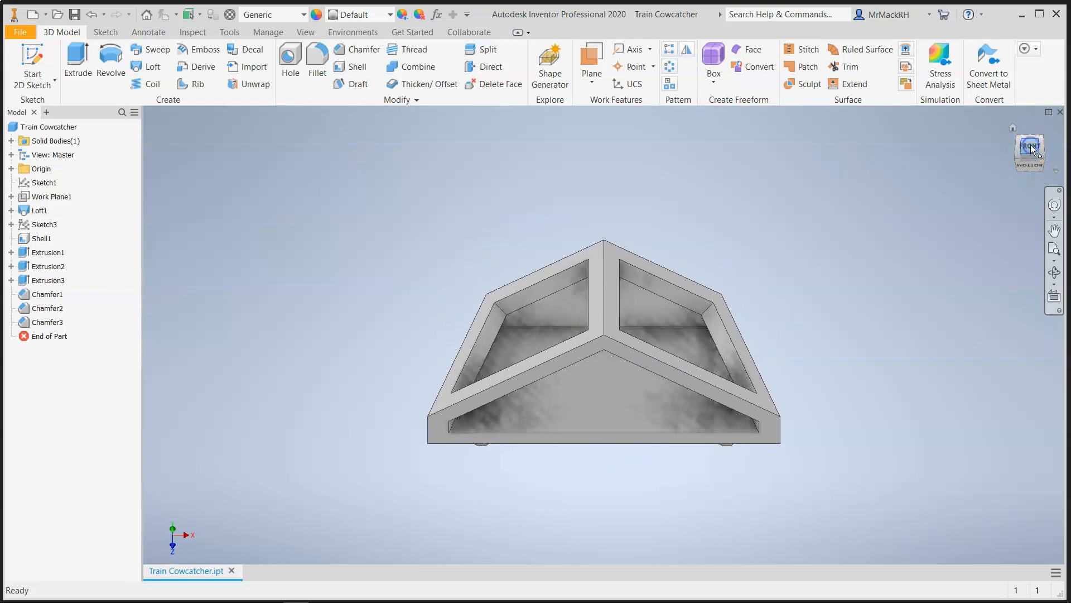
left_click(74, 15)
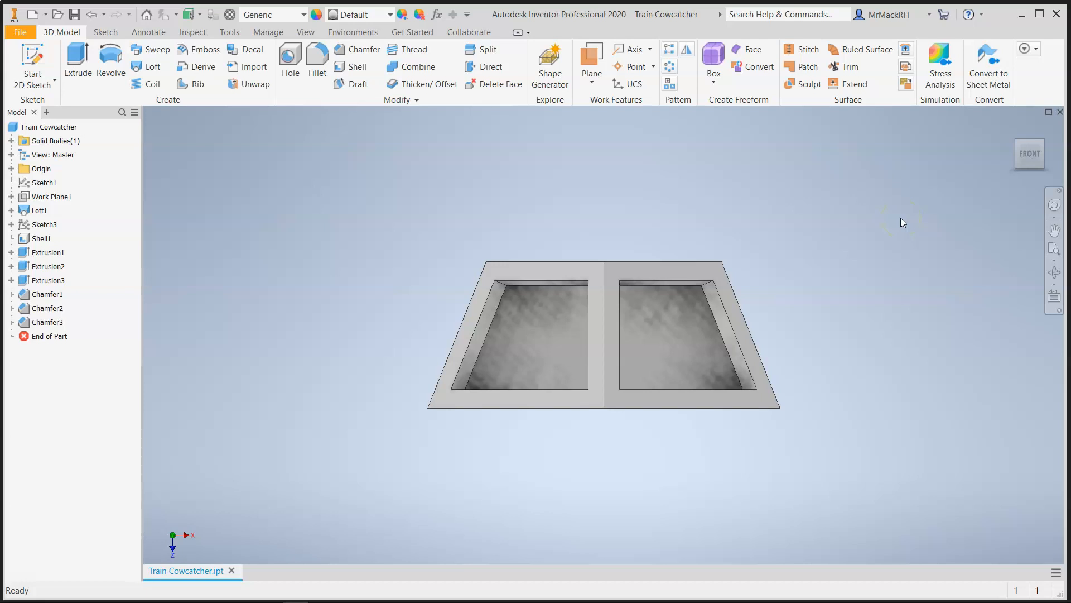
left_click(867, 214)
left_click(663, 353)
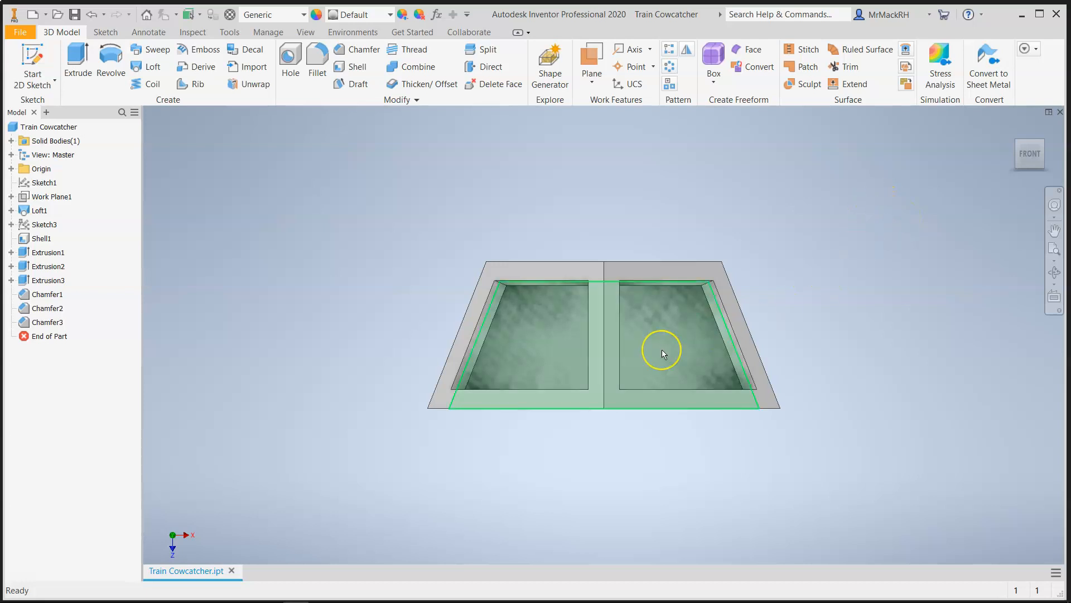
left_click(461, 430)
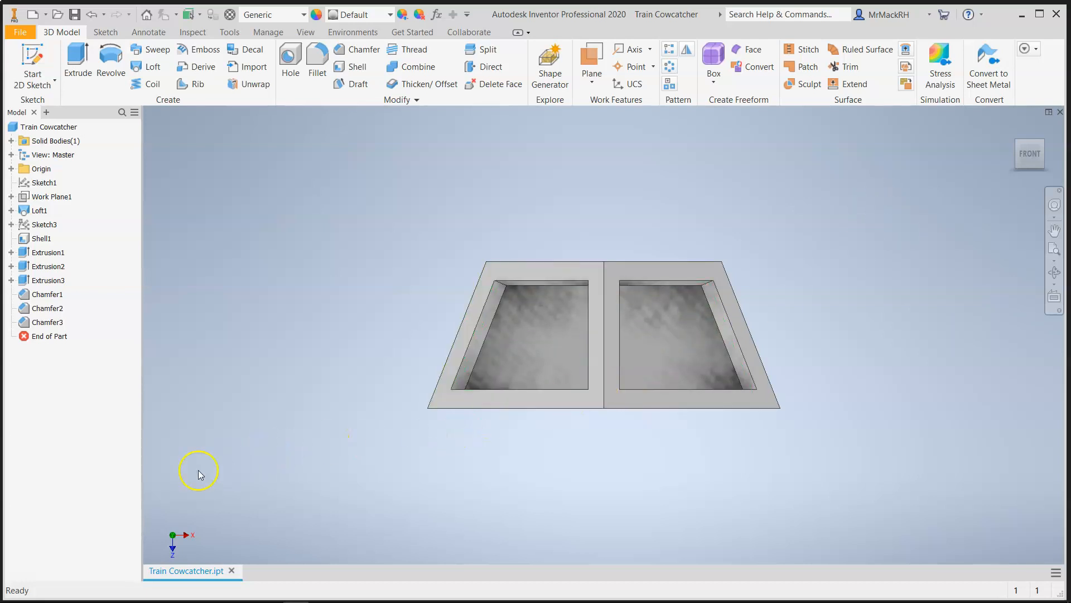